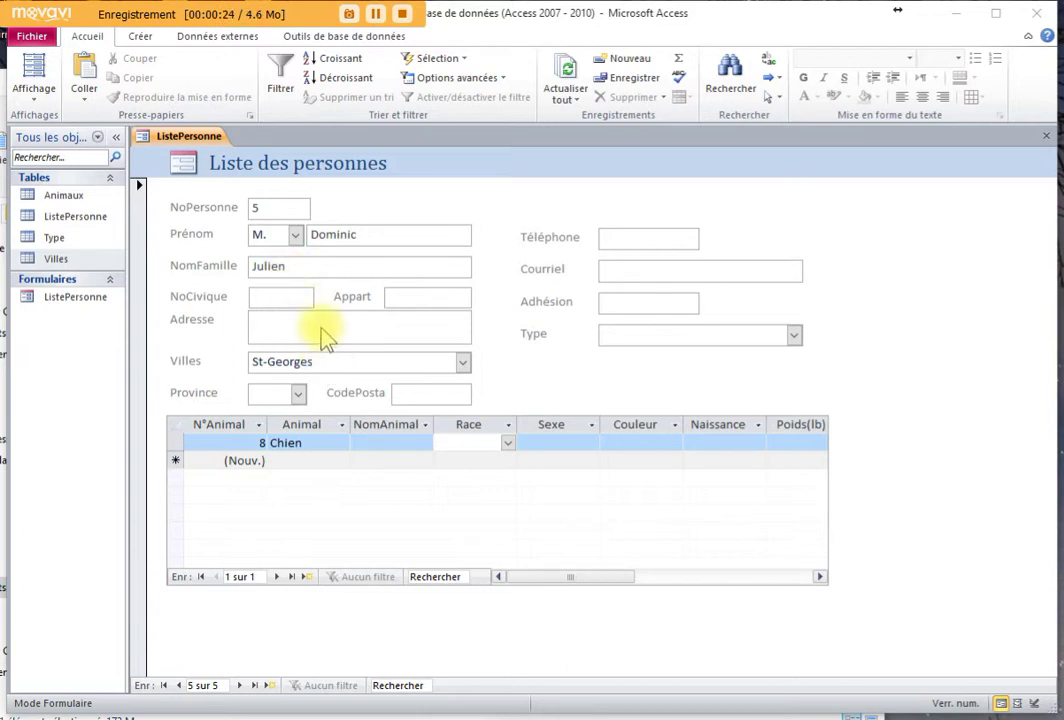
Check the Villes list, keep St-Georges, then open and close the Villes table
click(331, 365)
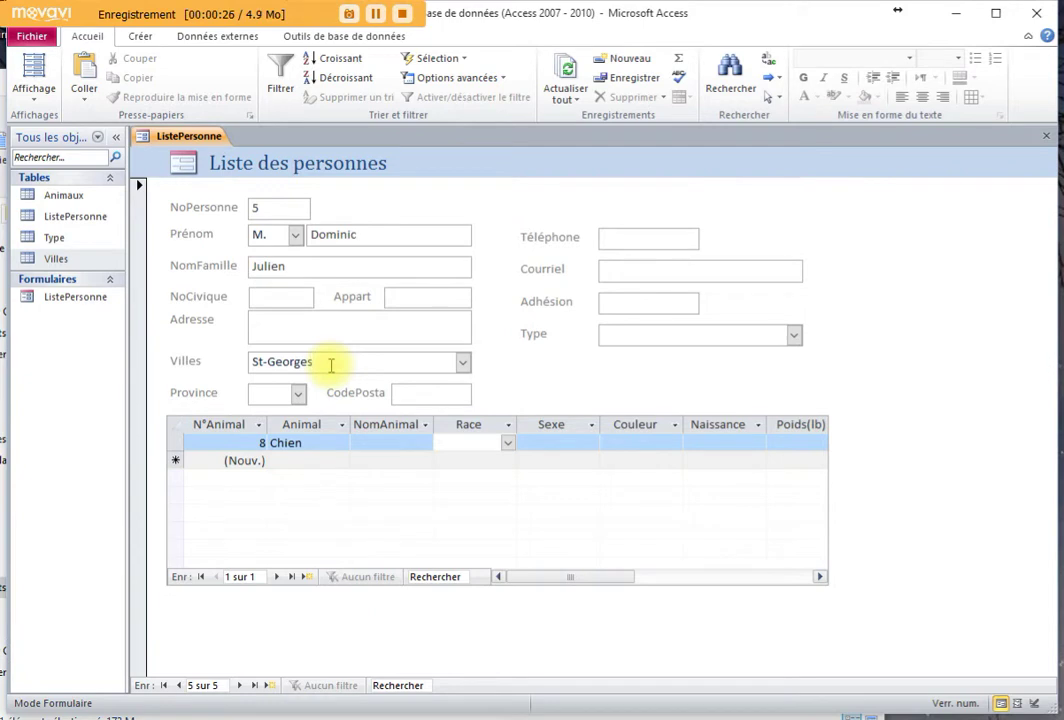
click(463, 362)
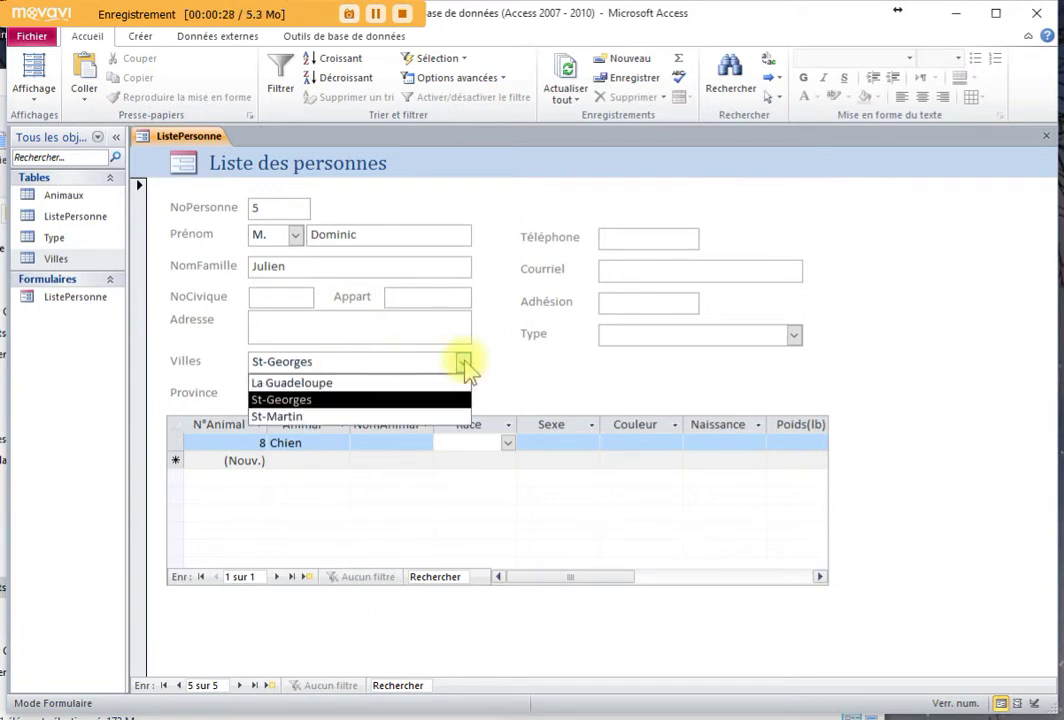
click(465, 364)
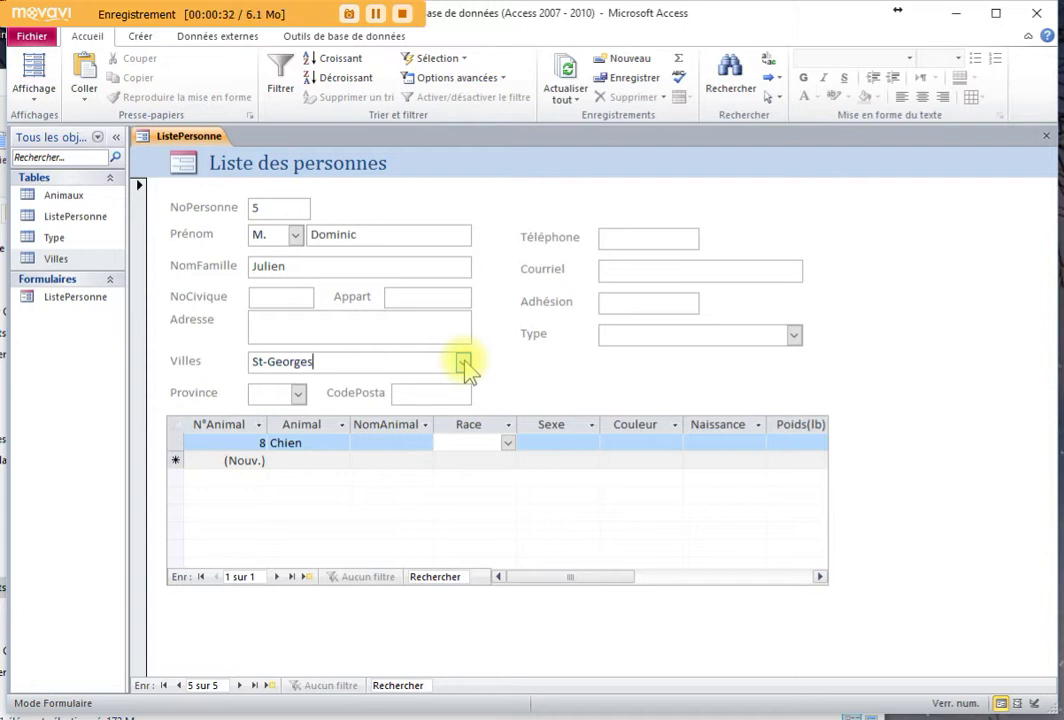
double_click(68, 262)
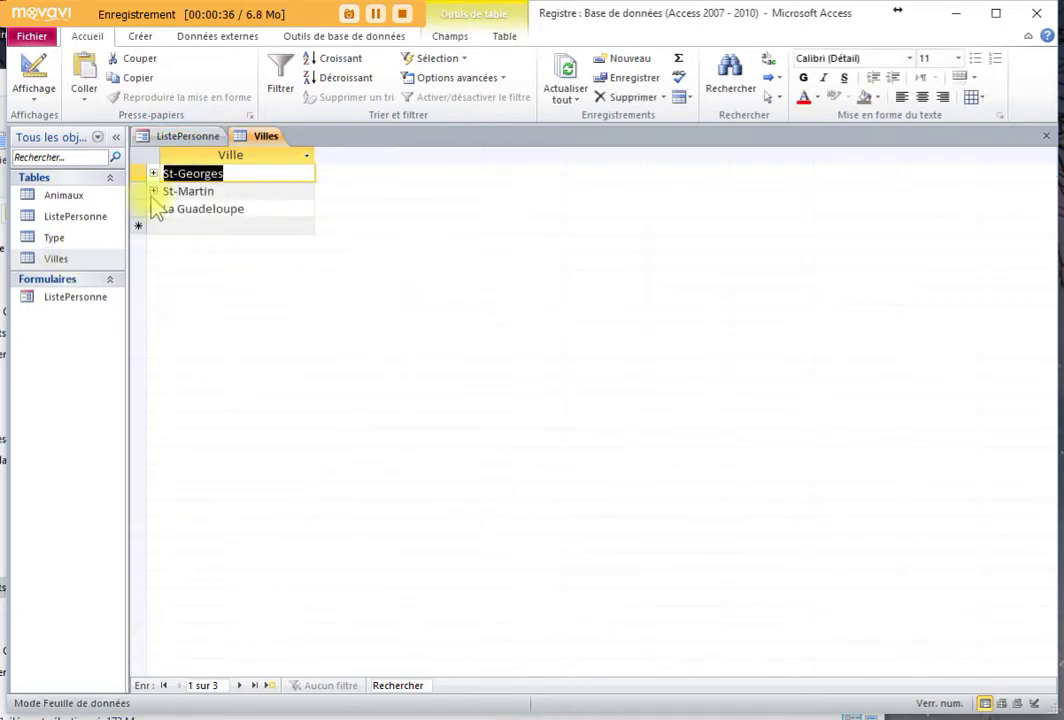
click(190, 226)
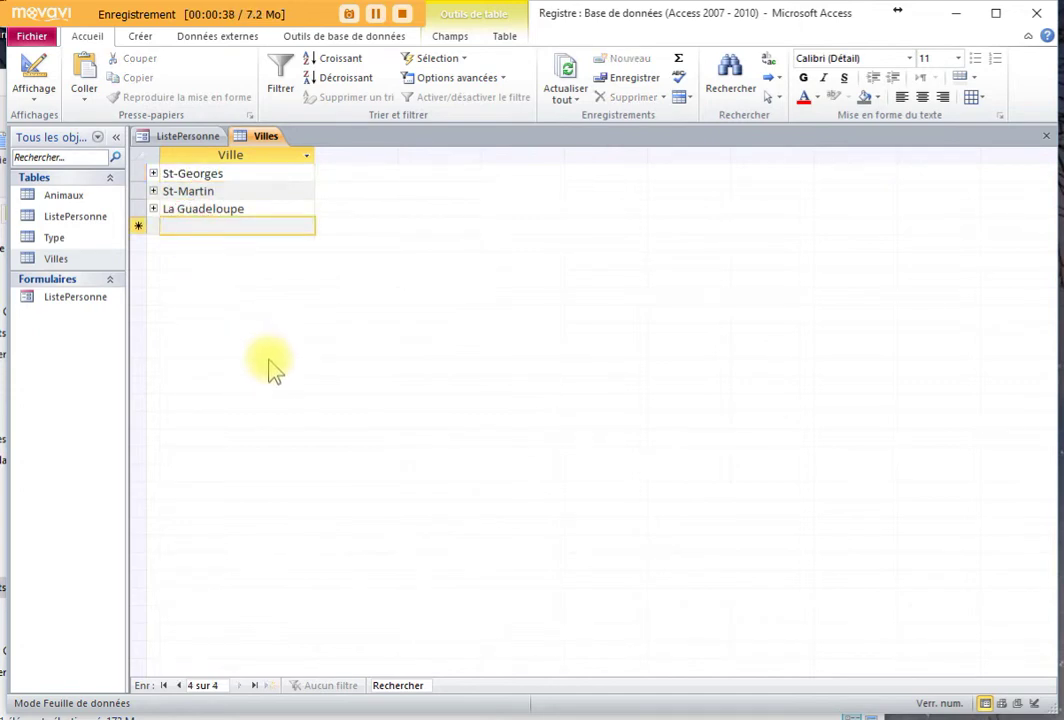
click(1045, 138)
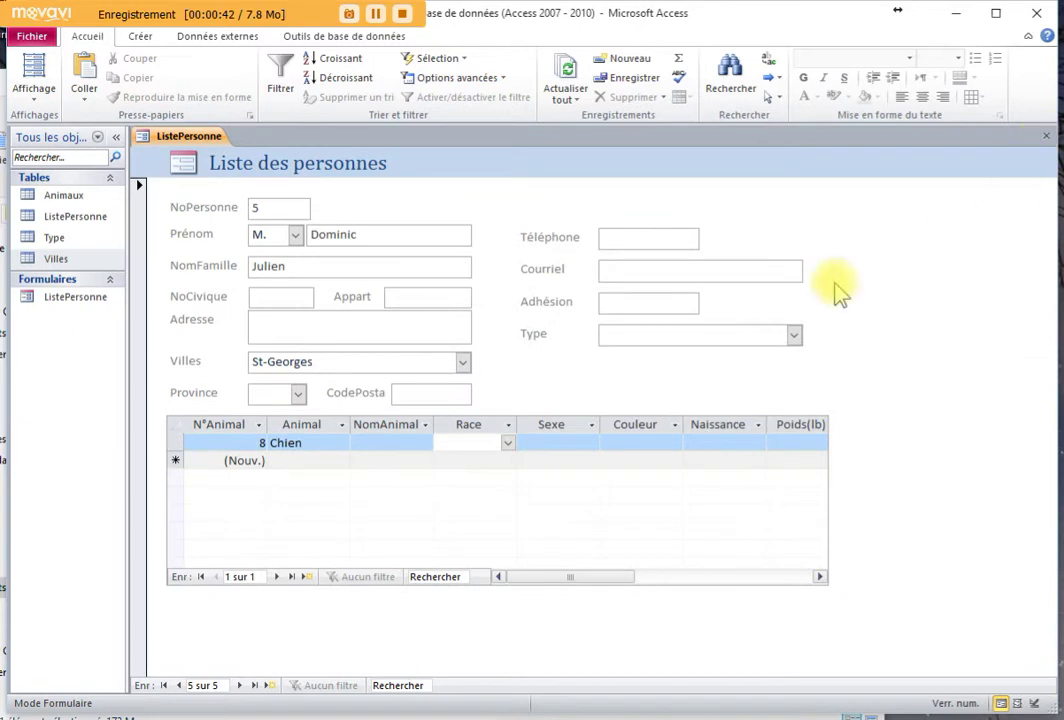
Refresh the form's data and recheck the Villes list, keeping St-Georges
click(350, 364)
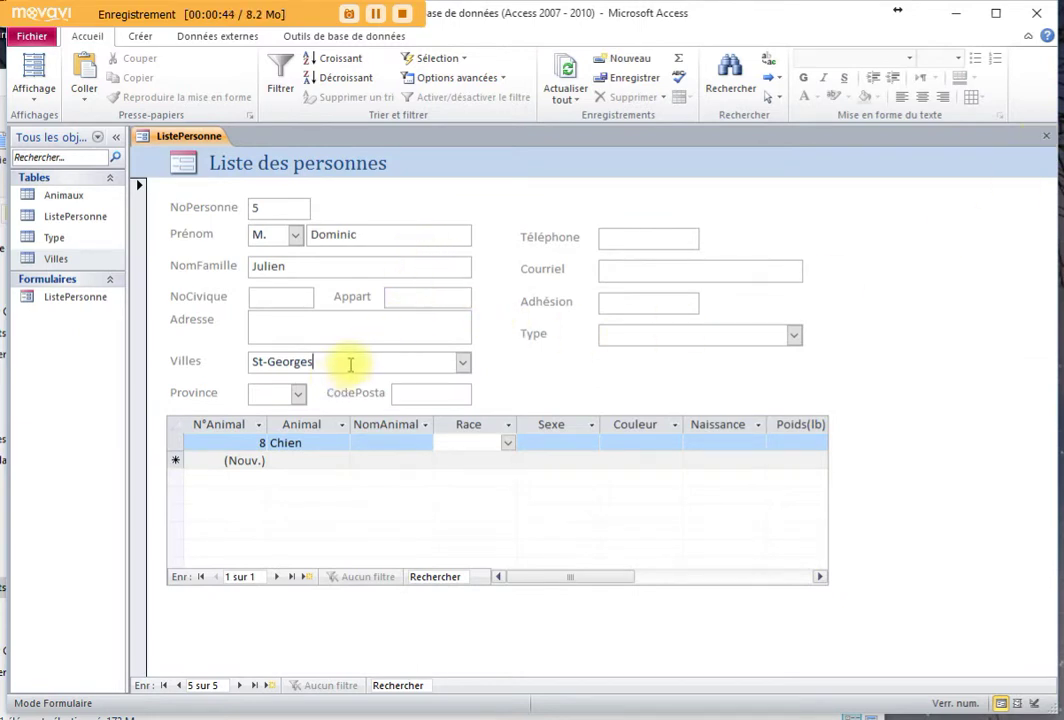
click(573, 103)
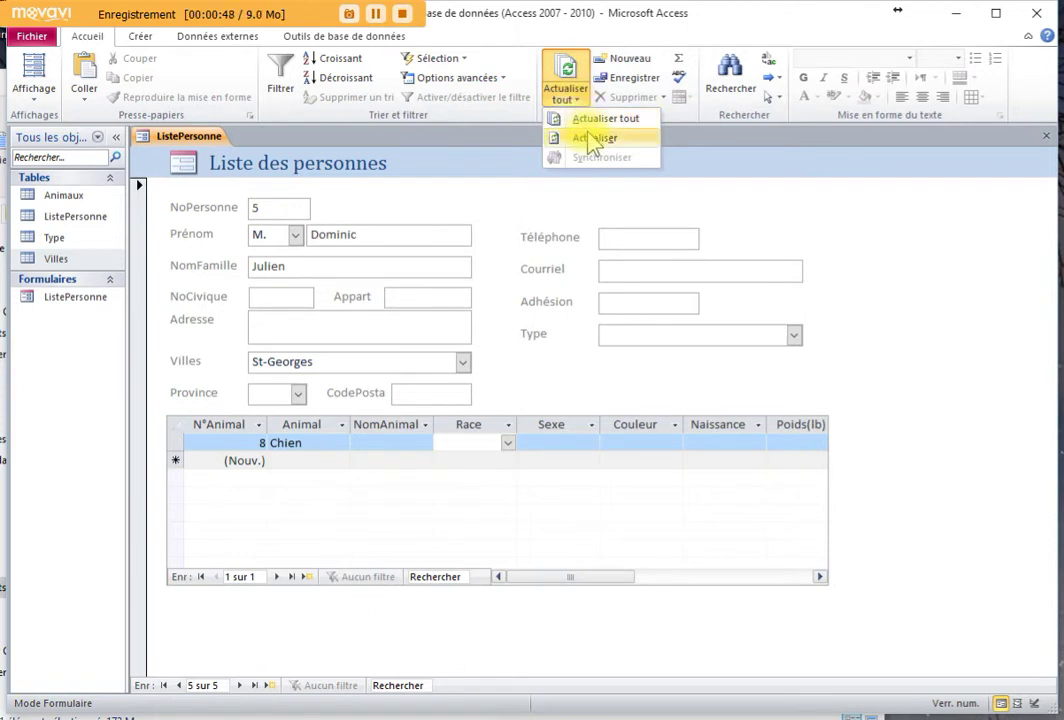
click(595, 140)
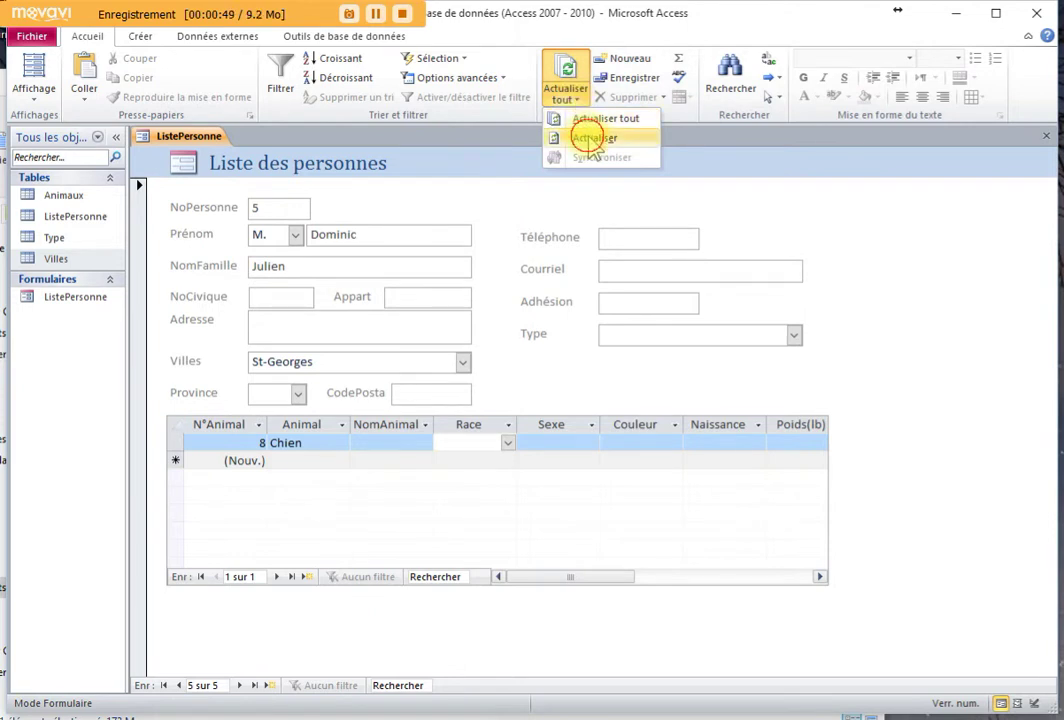
click(463, 362)
click(464, 366)
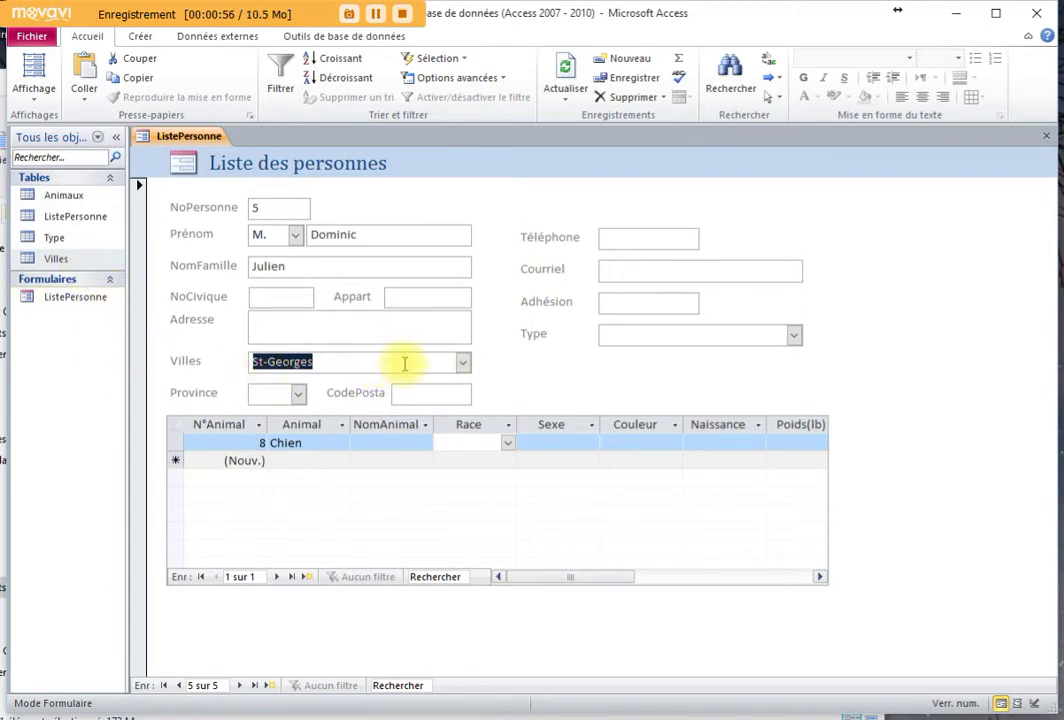
click(464, 363)
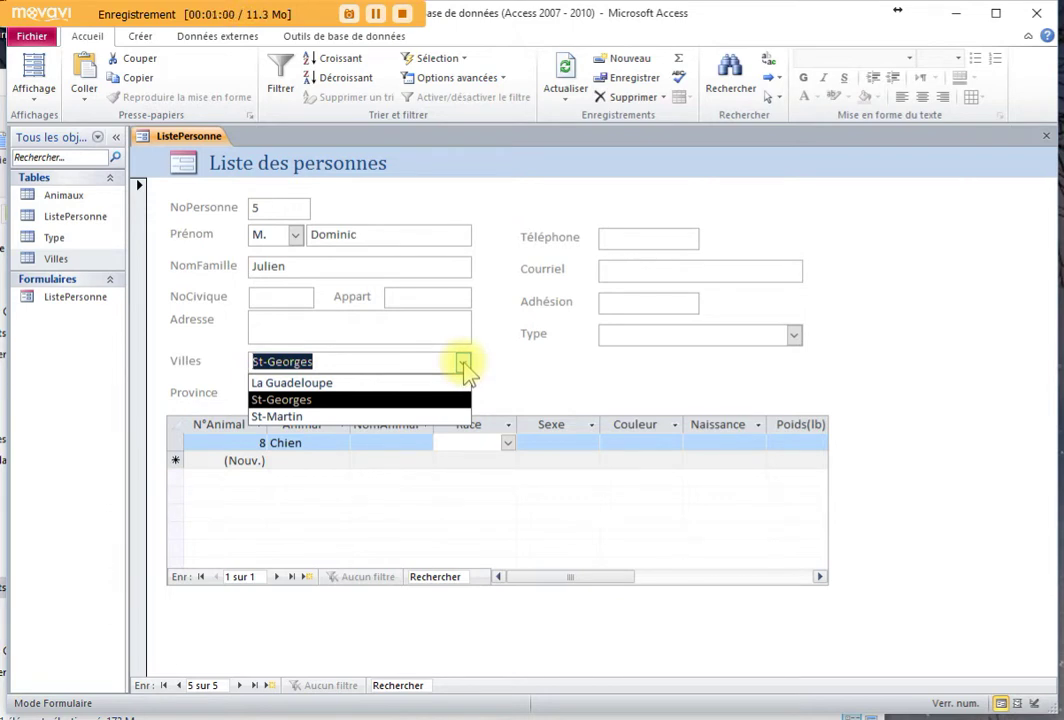
click(464, 363)
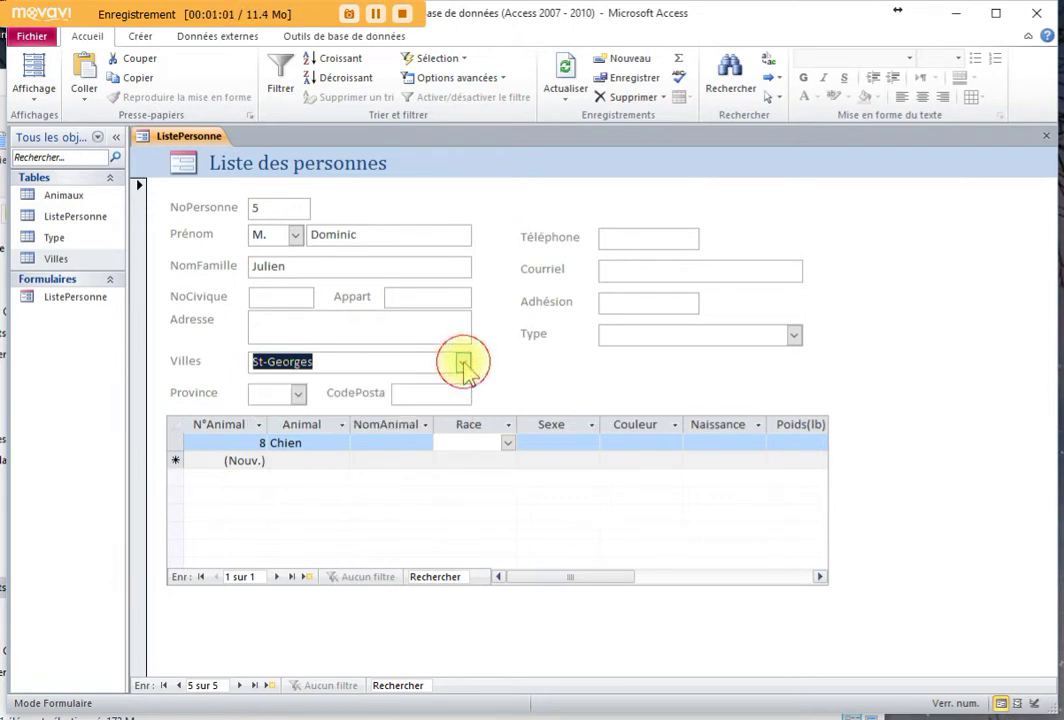
Add Beauceville as a new city record in the Villes table and return to the form
double_click(57, 259)
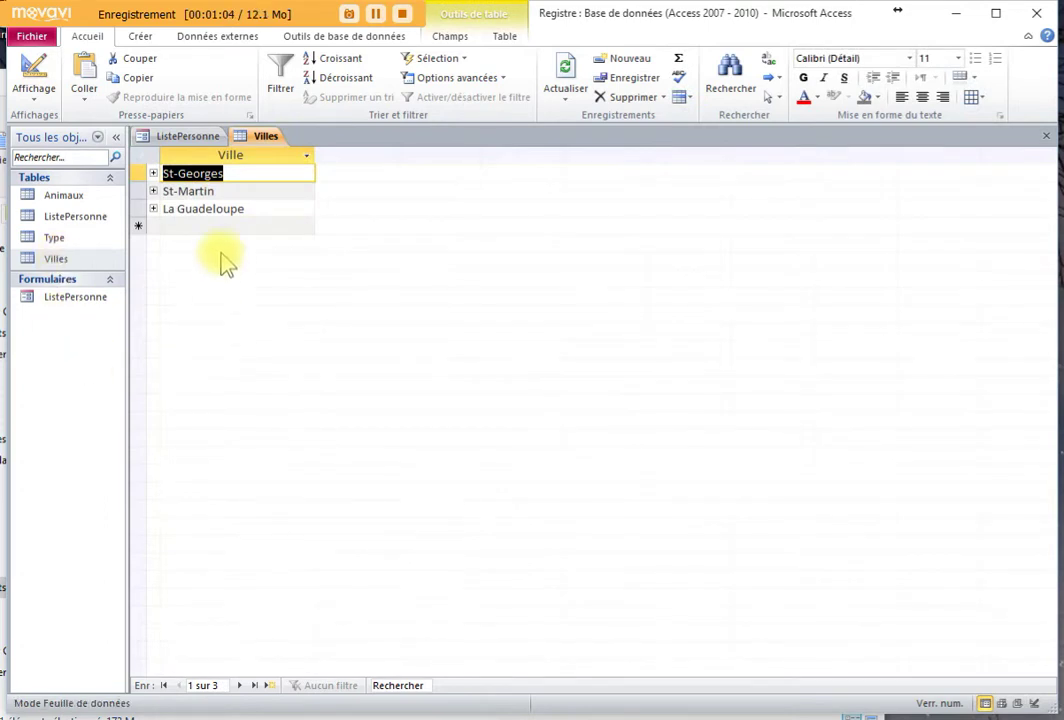
click(197, 227)
text(B)
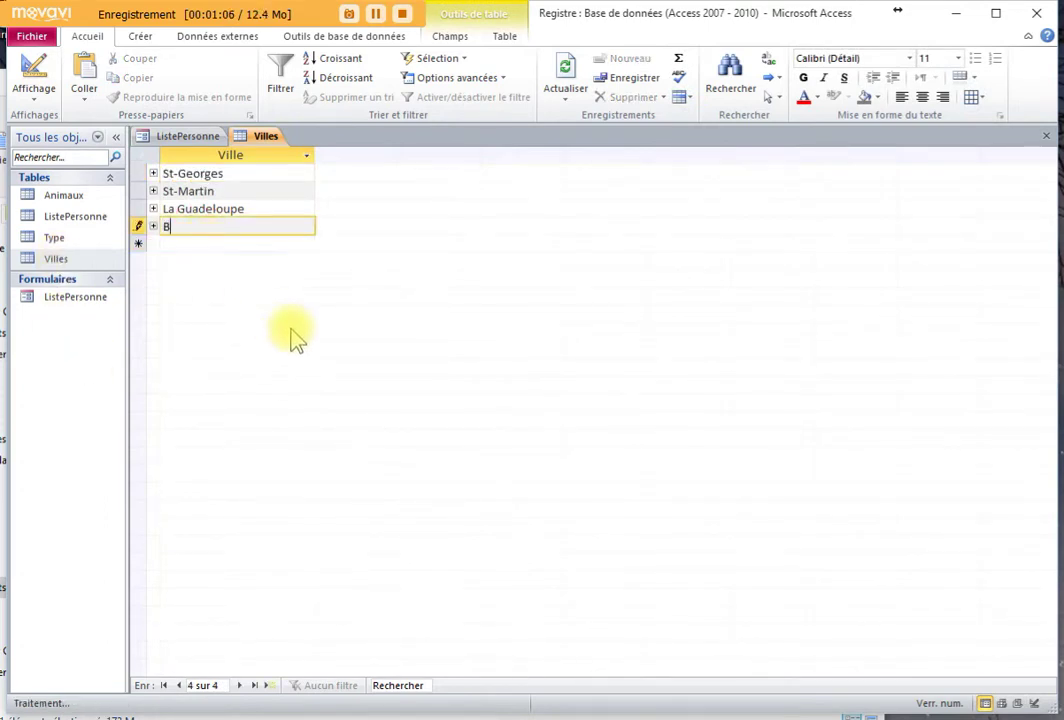
text(ea)
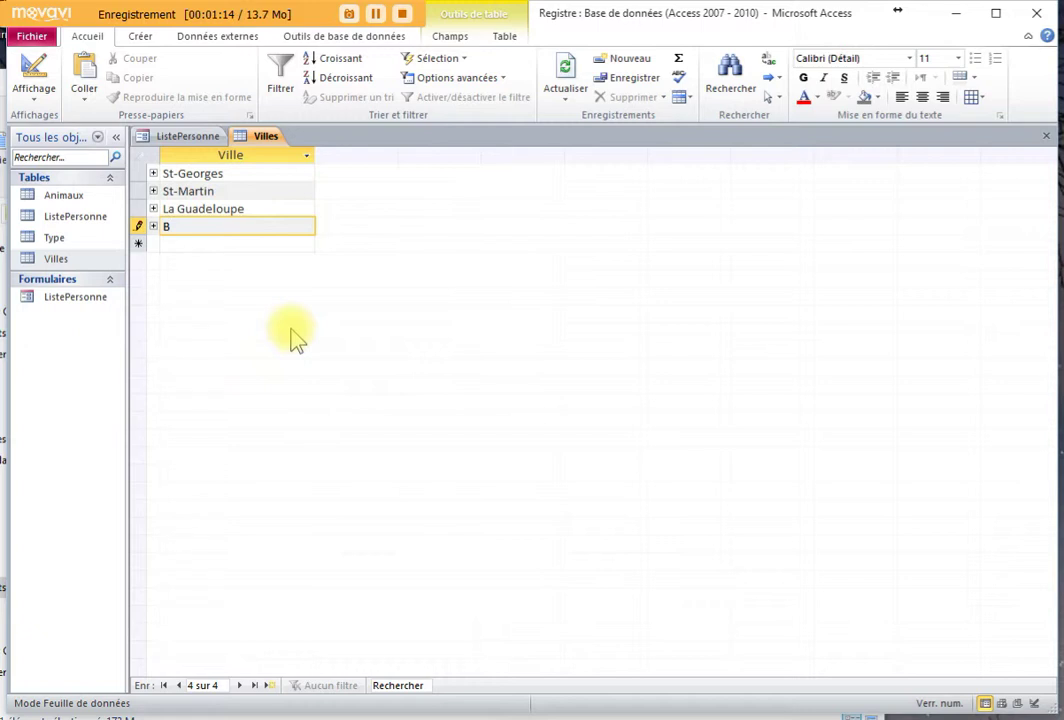
text(ce)
text(ville)
text(e)
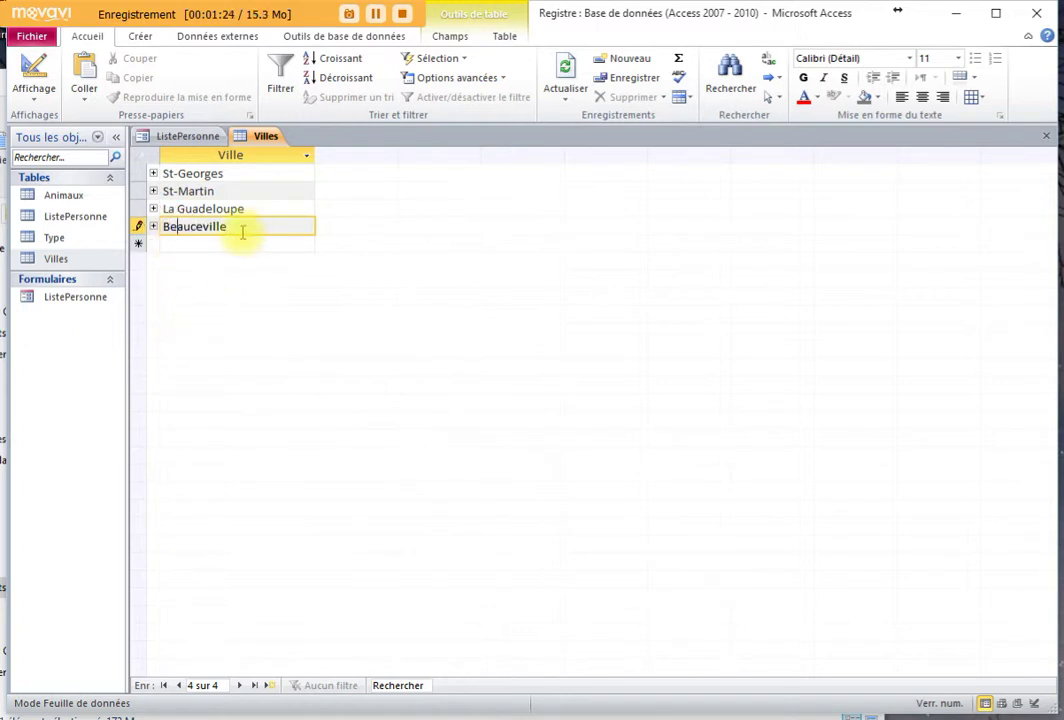
click(1048, 141)
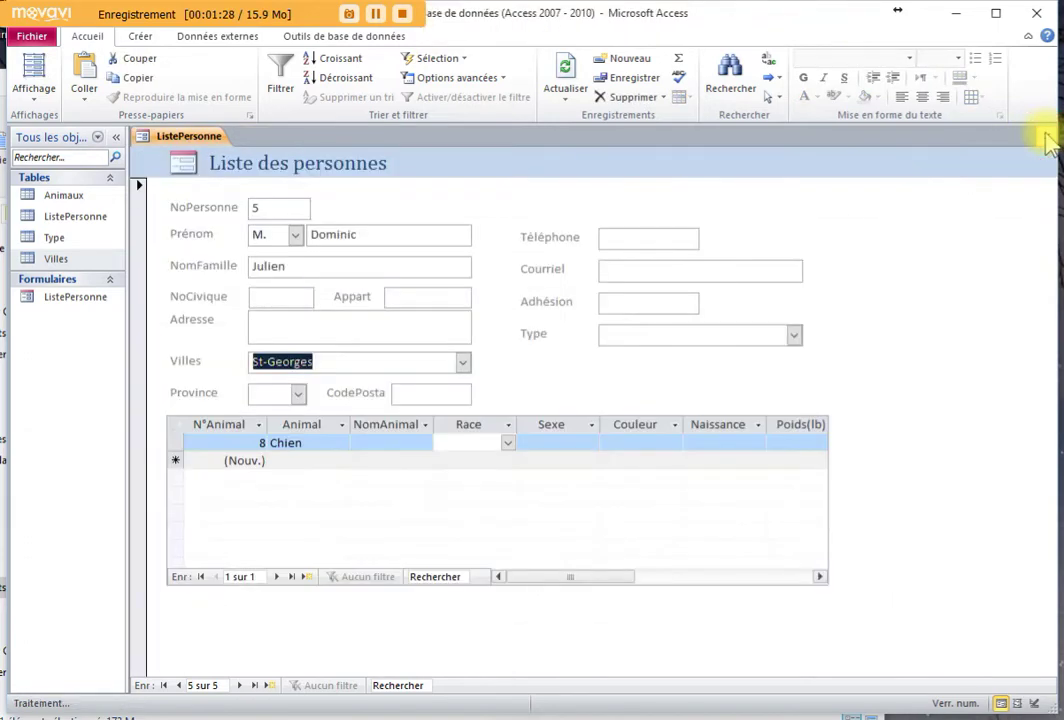
Refresh with Actualiser and confirm Beauceville is in the Villes list, keeping St-Georges
click(463, 362)
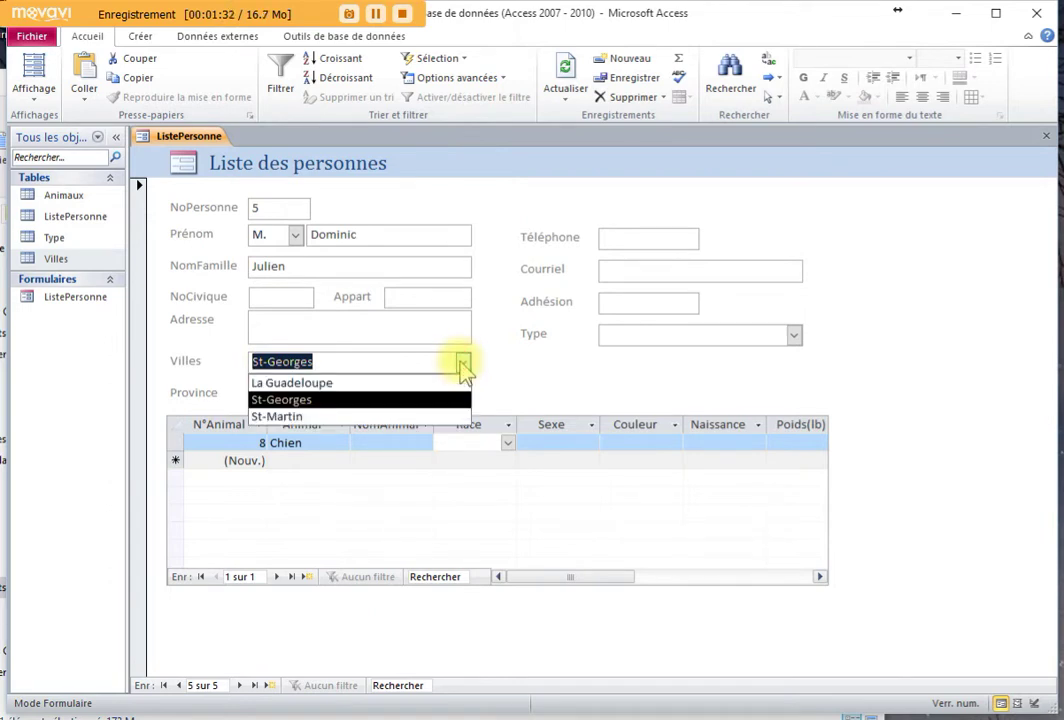
click(465, 363)
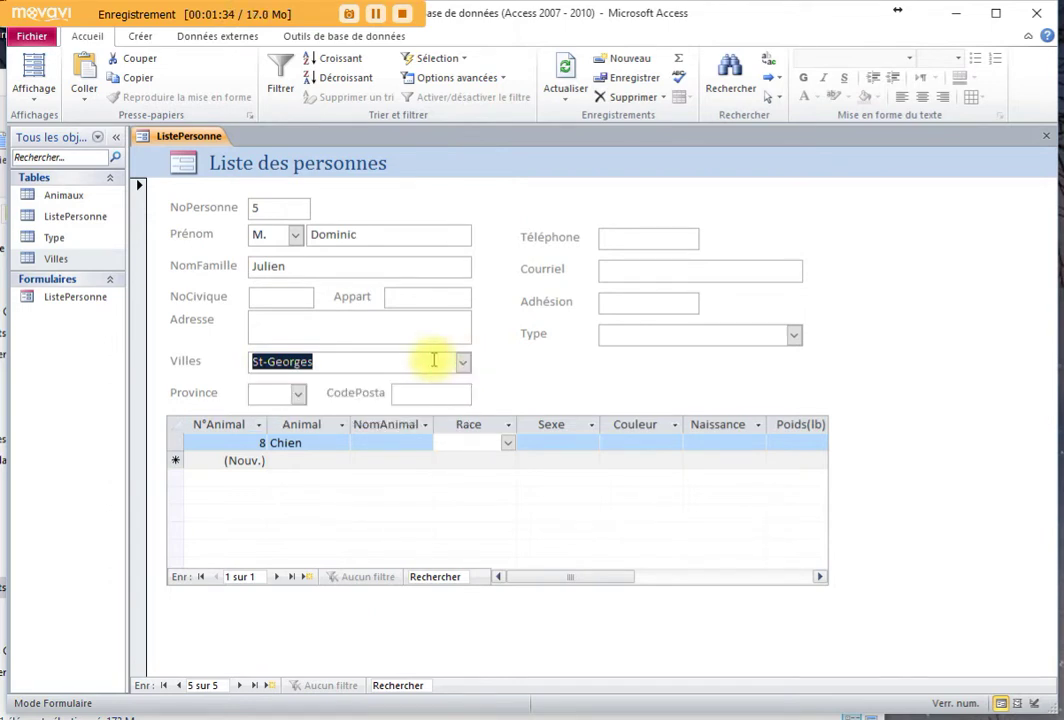
click(434, 360)
click(567, 65)
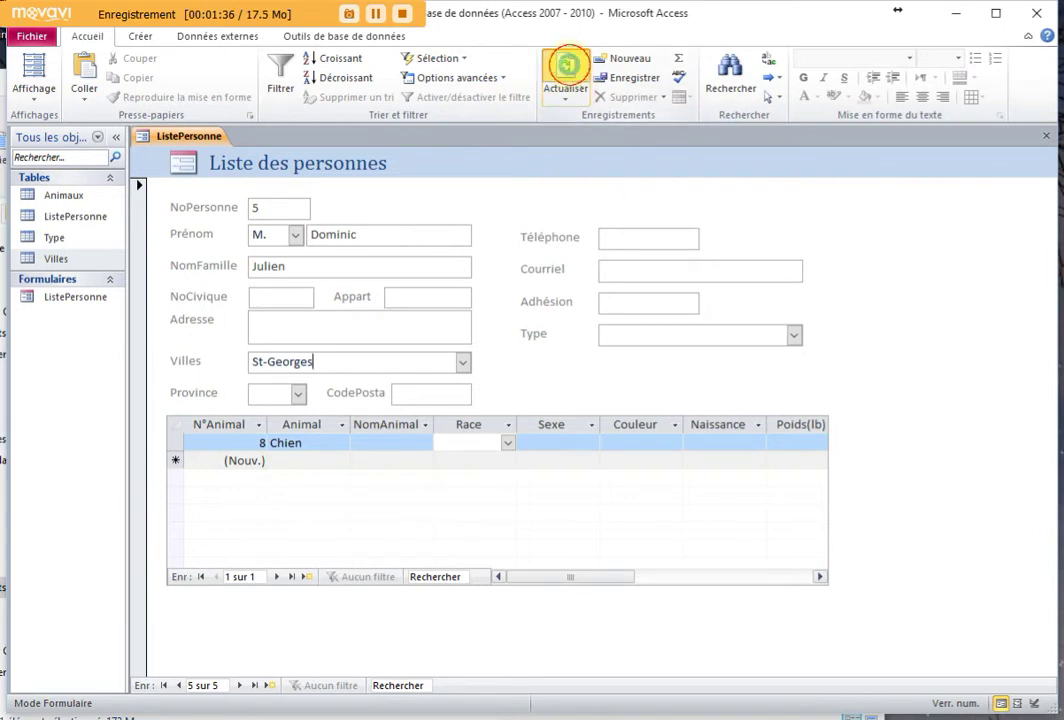
click(463, 364)
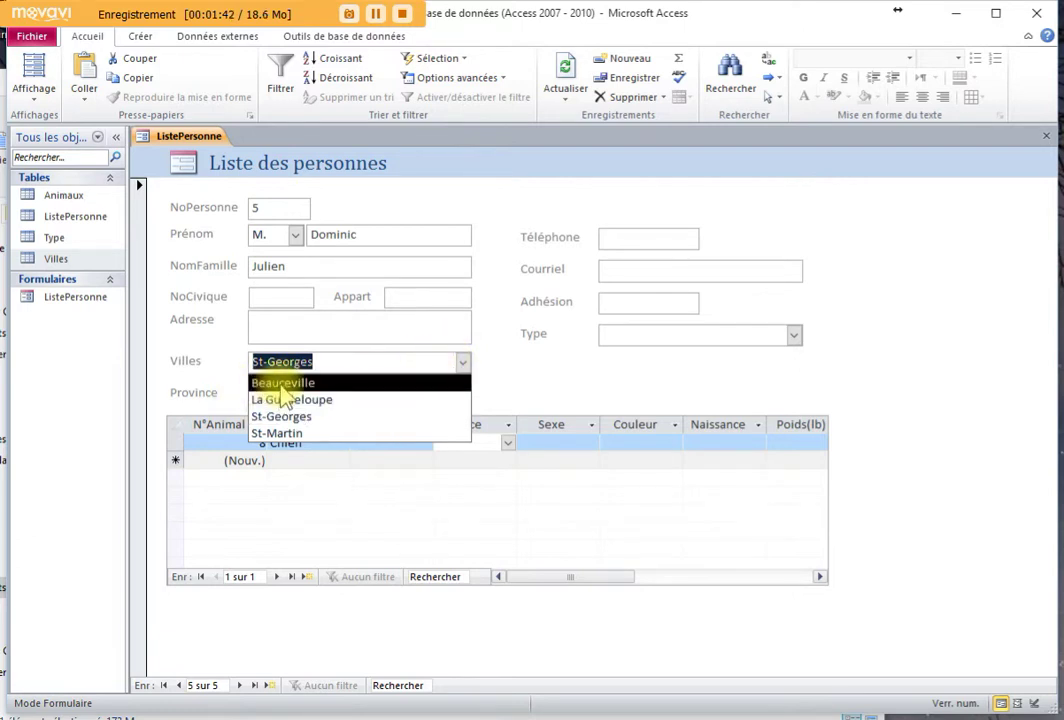
click(295, 327)
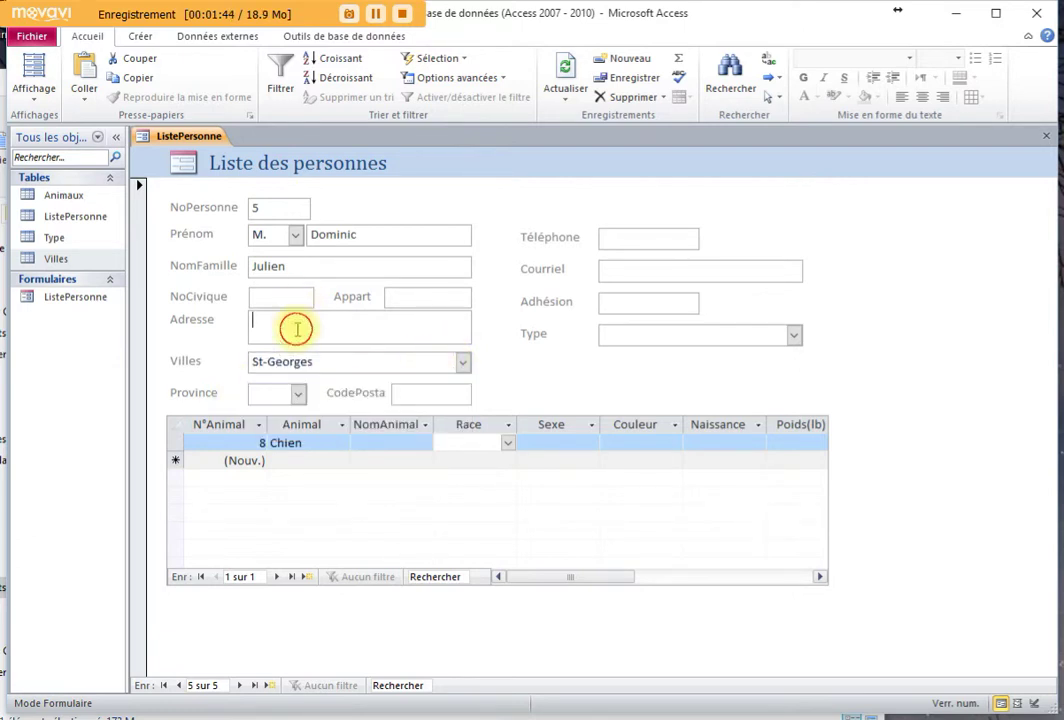
click(319, 362)
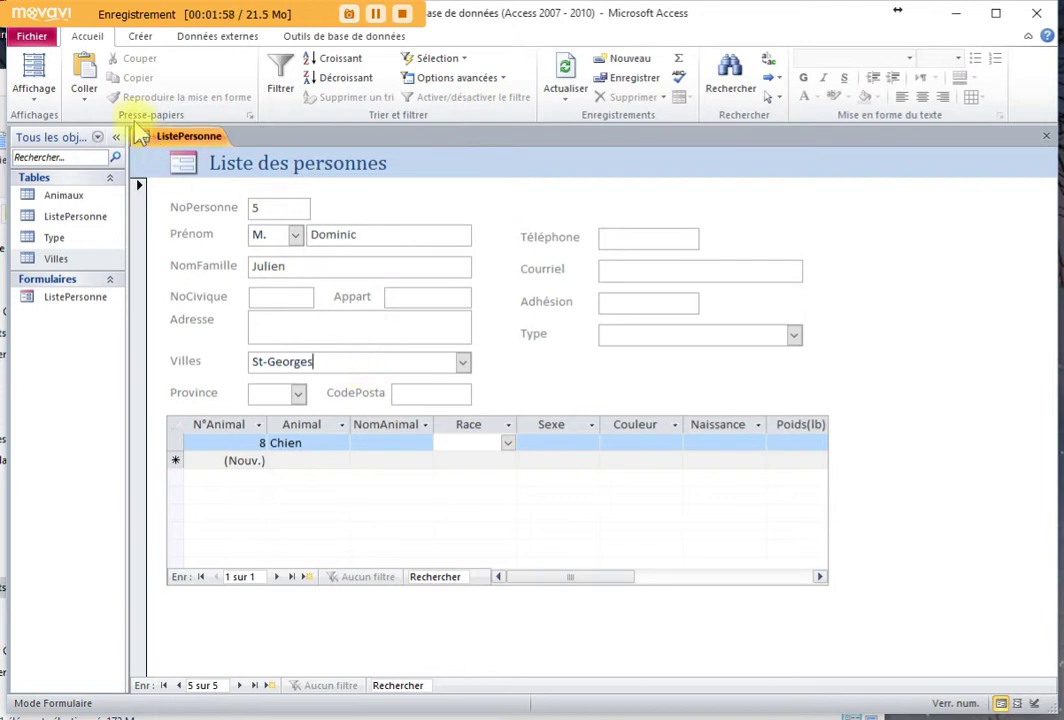
Switch the form to Layout view and open the property sheet, moved aside
click(34, 72)
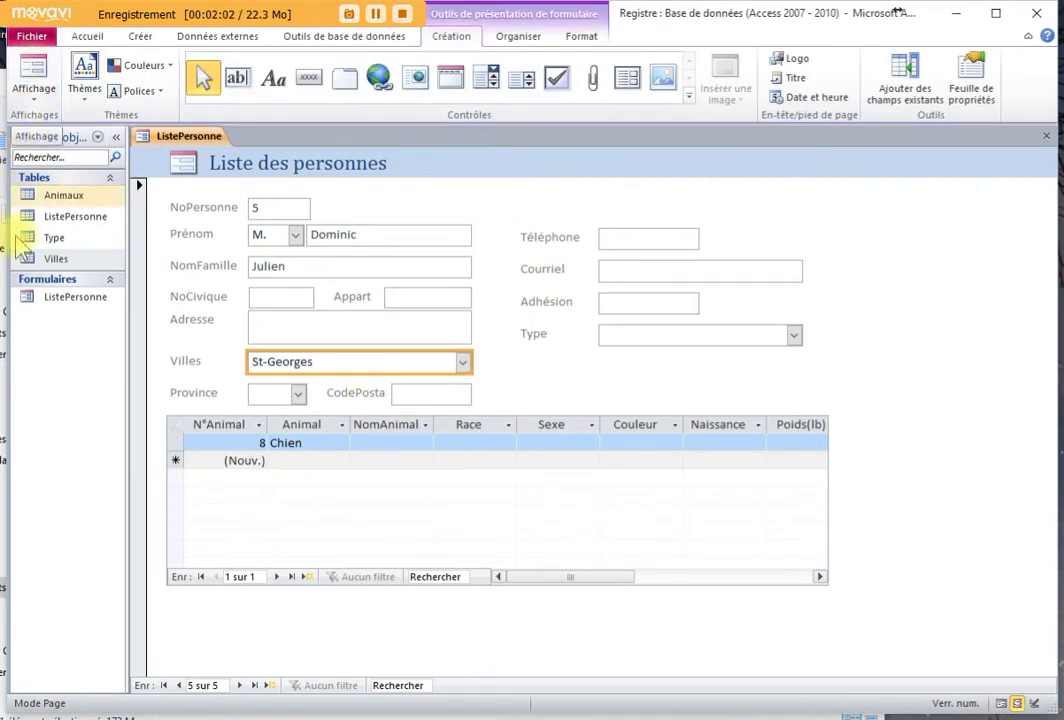
click(37, 101)
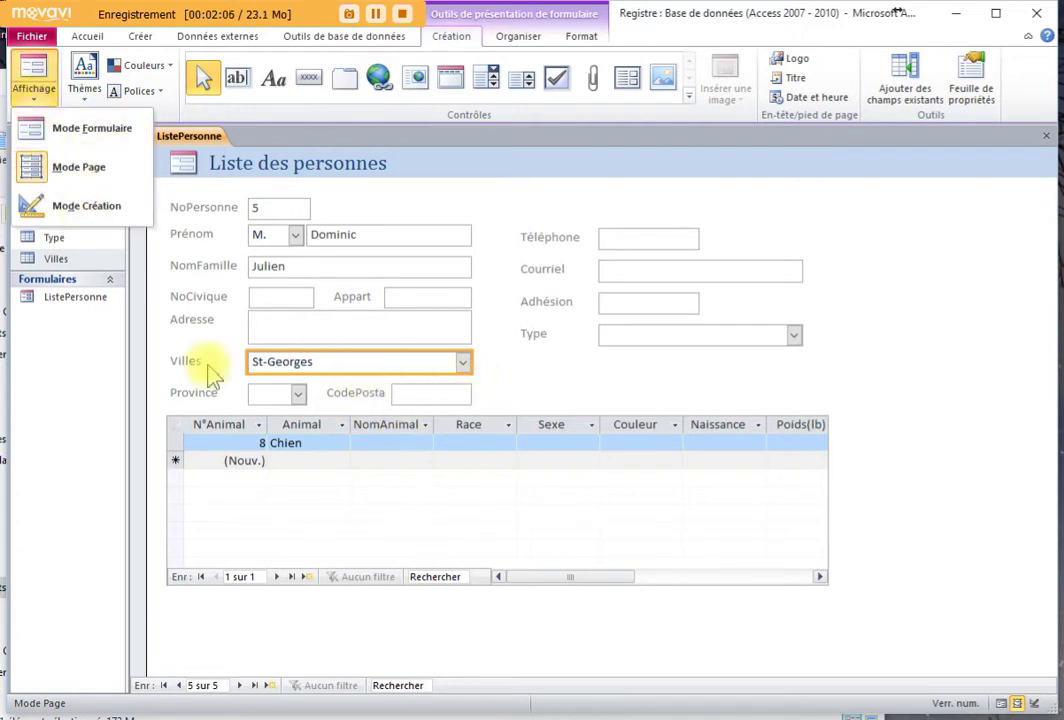
click(387, 366)
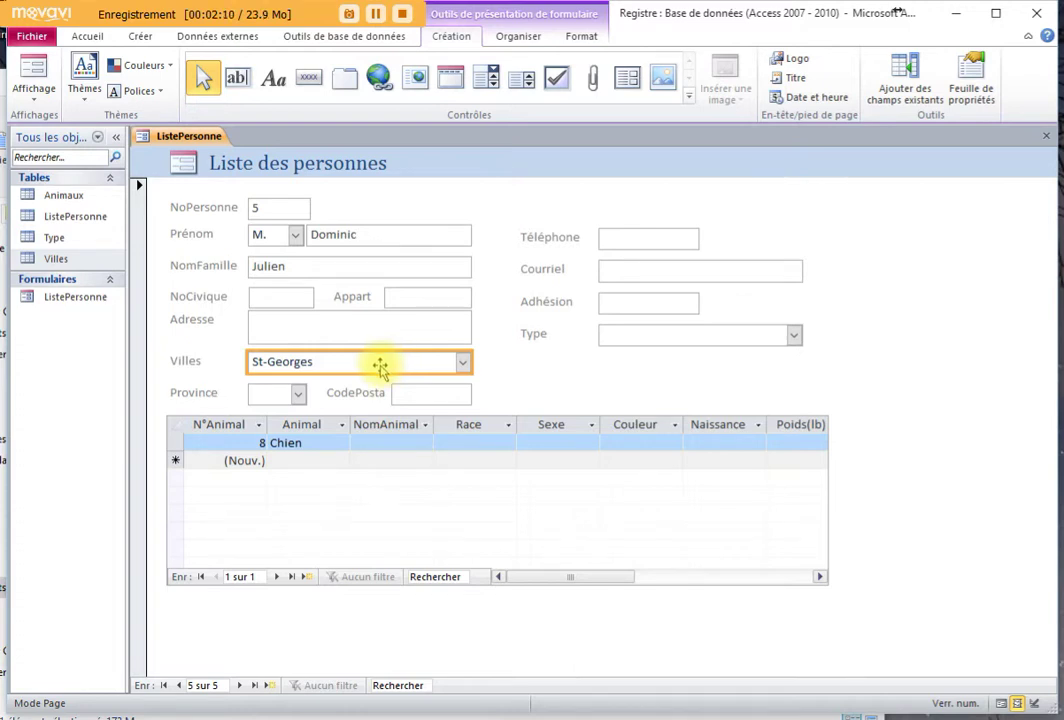
click(971, 88)
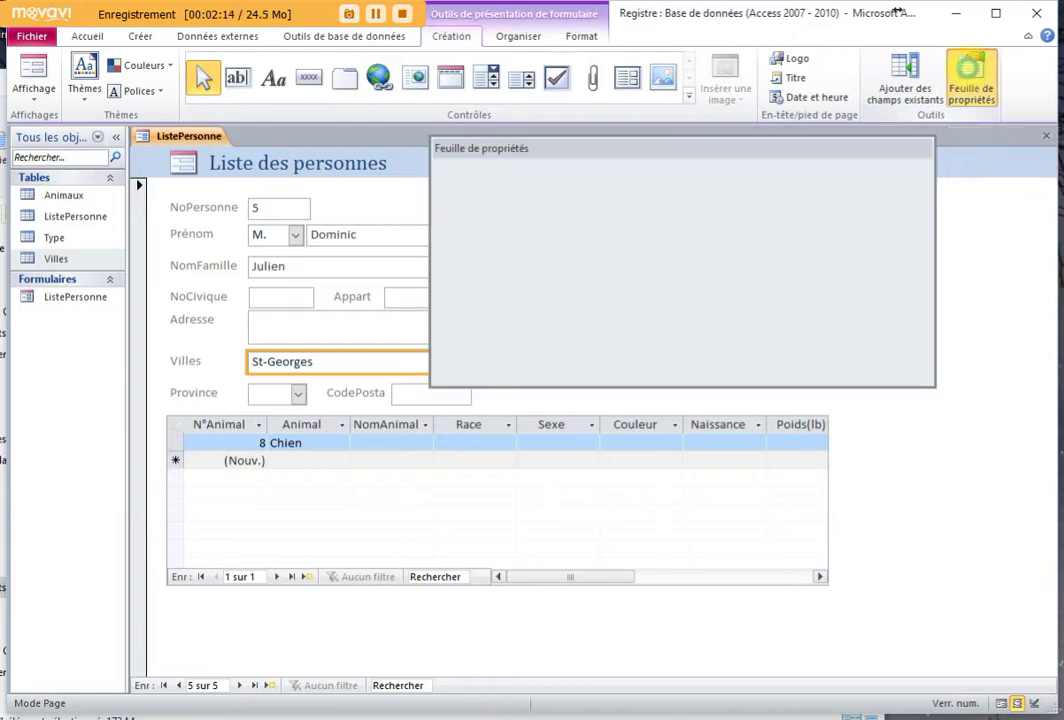
drag(740, 160, 815, 230)
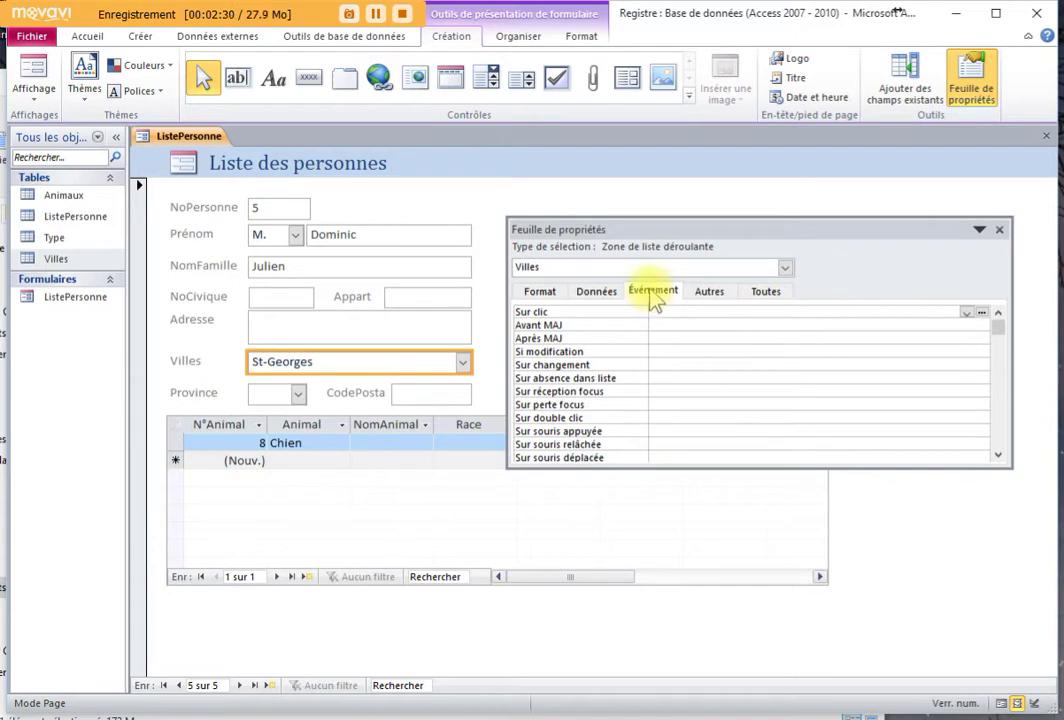
Select the Villes combo box and launch the builder for its Sur double clic event
click(404, 324)
click(416, 300)
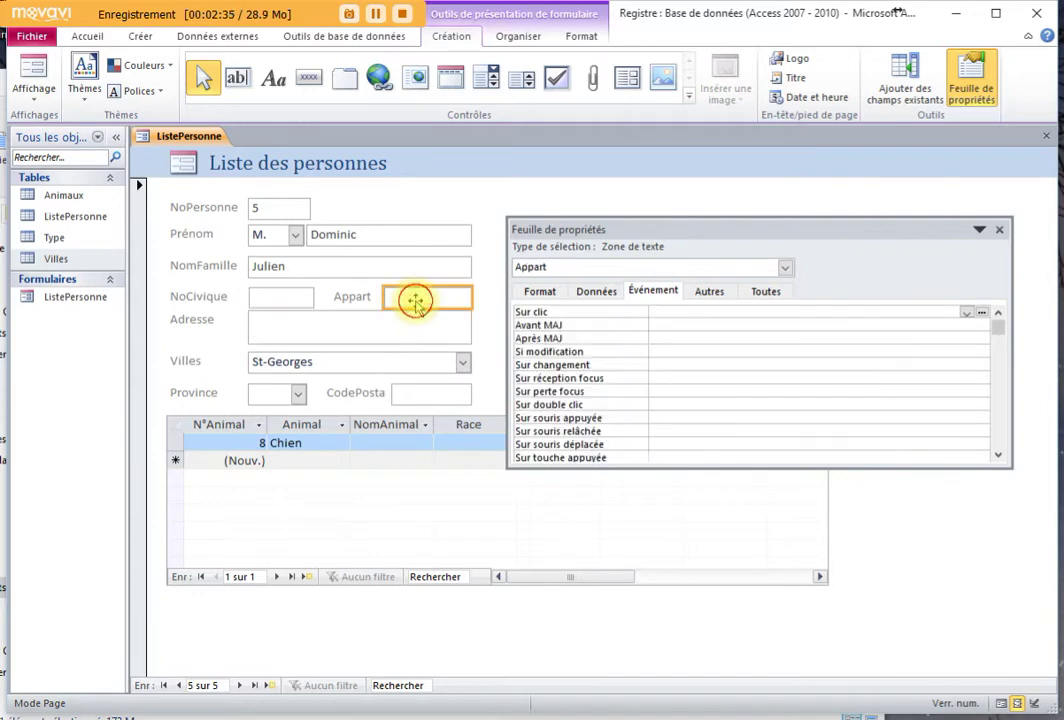
click(380, 362)
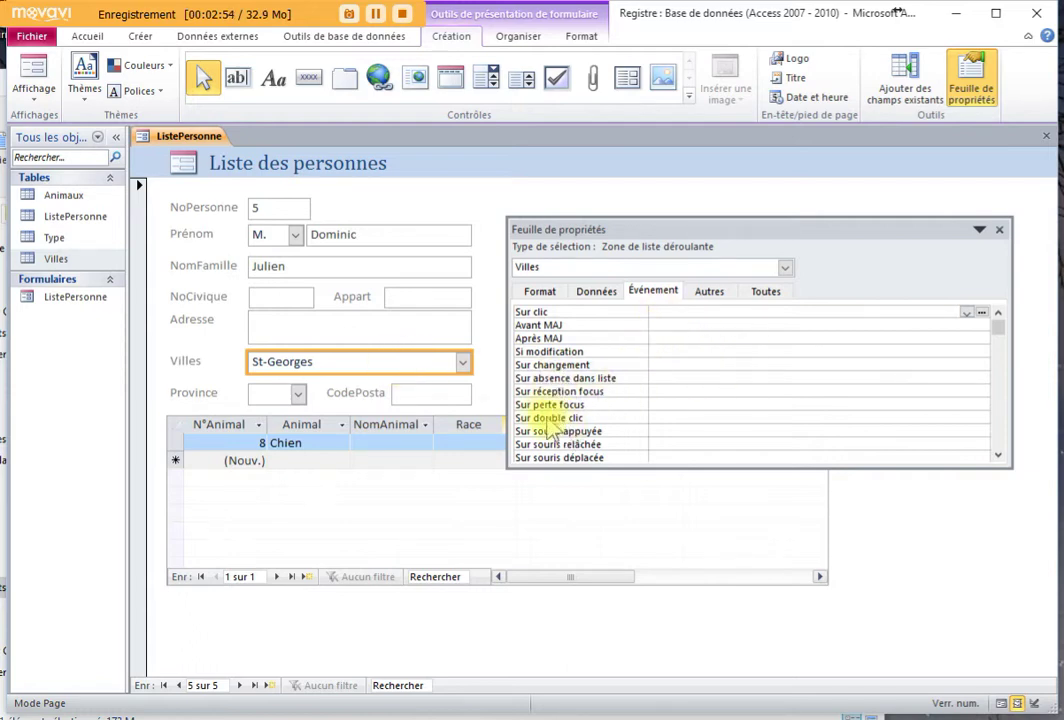
click(666, 419)
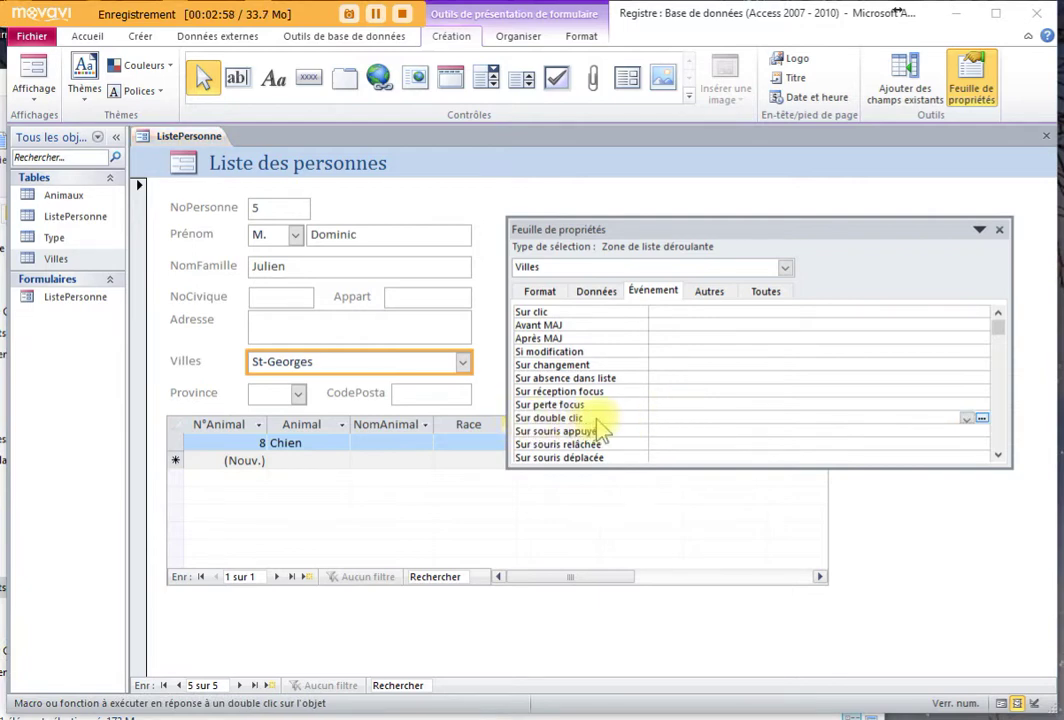
click(984, 419)
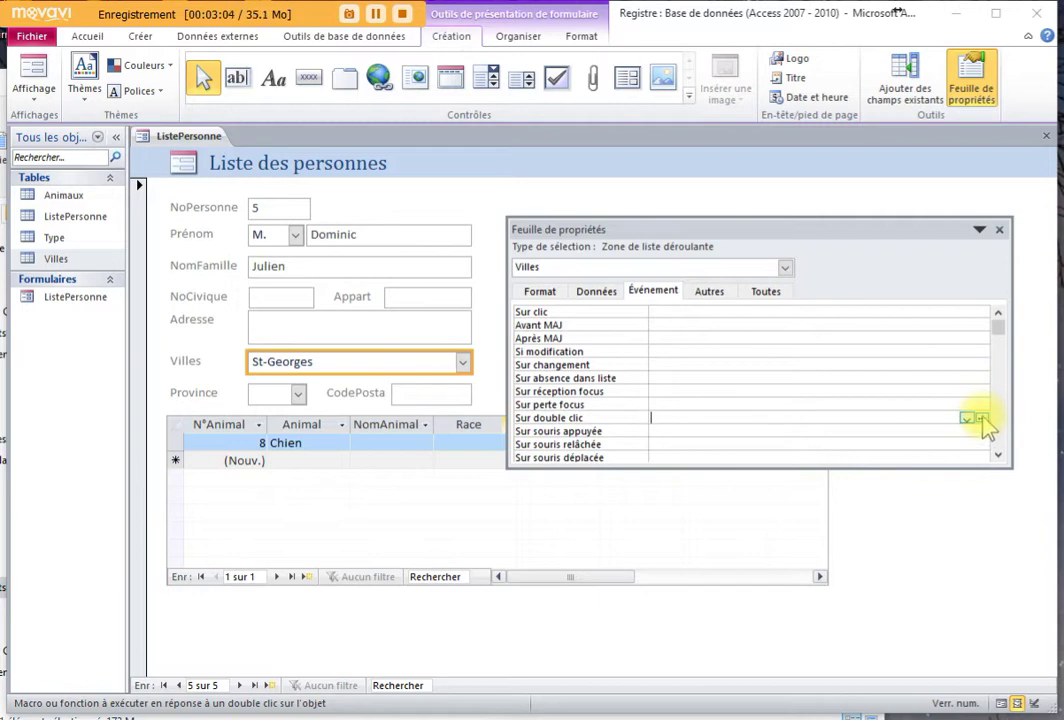
click(983, 420)
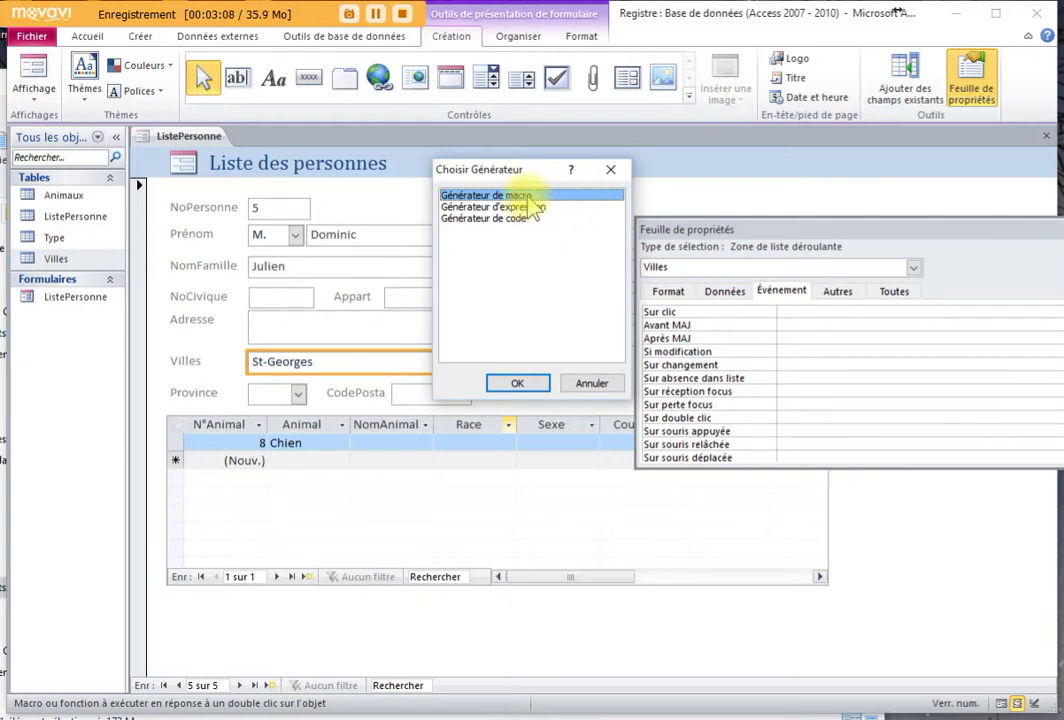
Create an embedded macro with an OuvrirTable action for the Villes table and save it
click(533, 383)
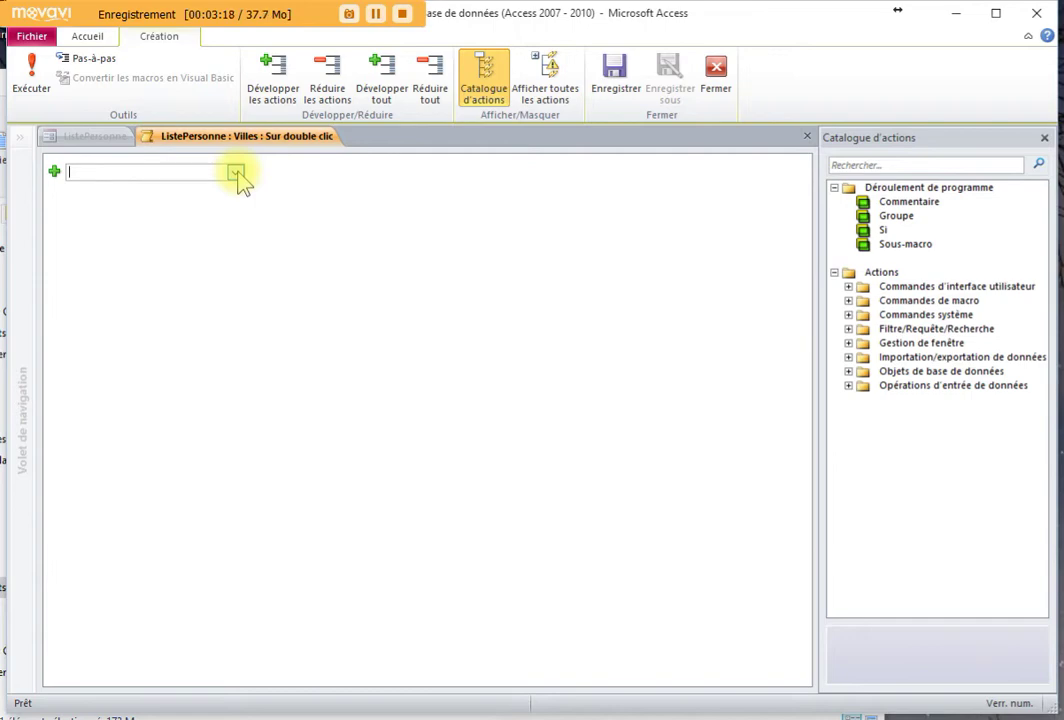
click(236, 173)
drag(237, 237, 254, 470)
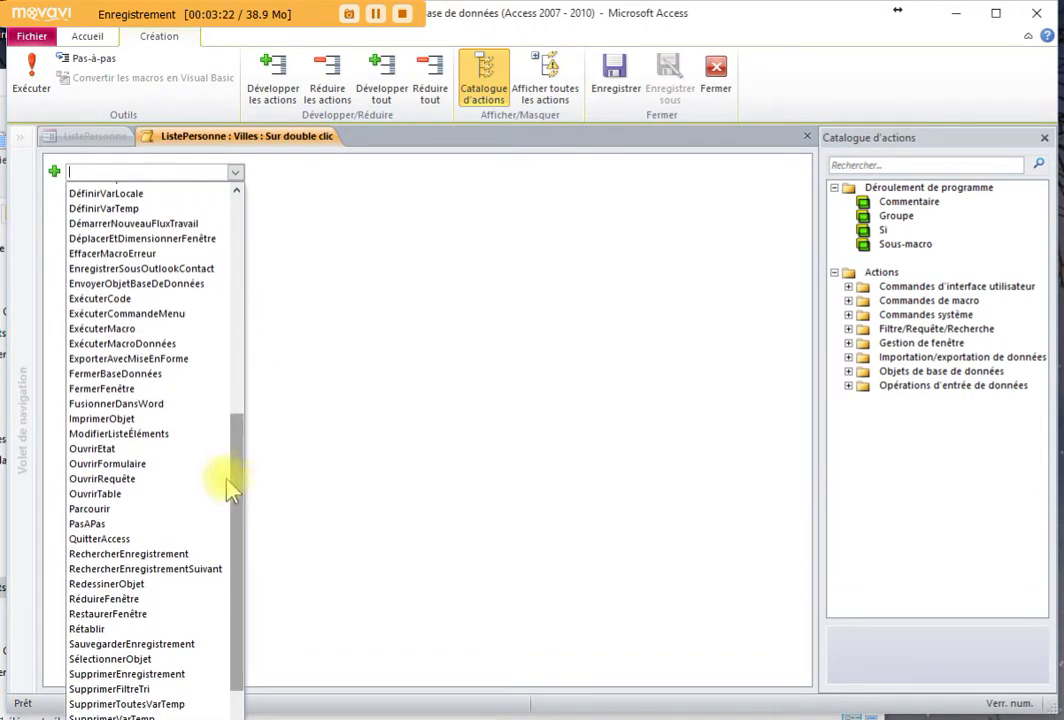
click(113, 496)
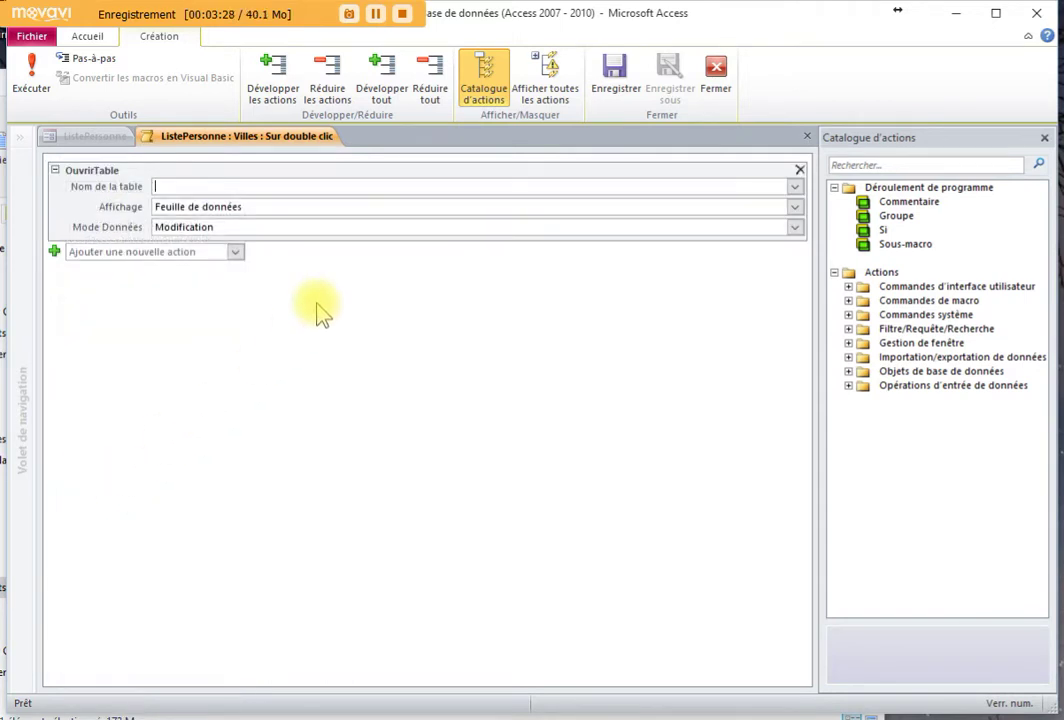
text(Villes)
click(223, 227)
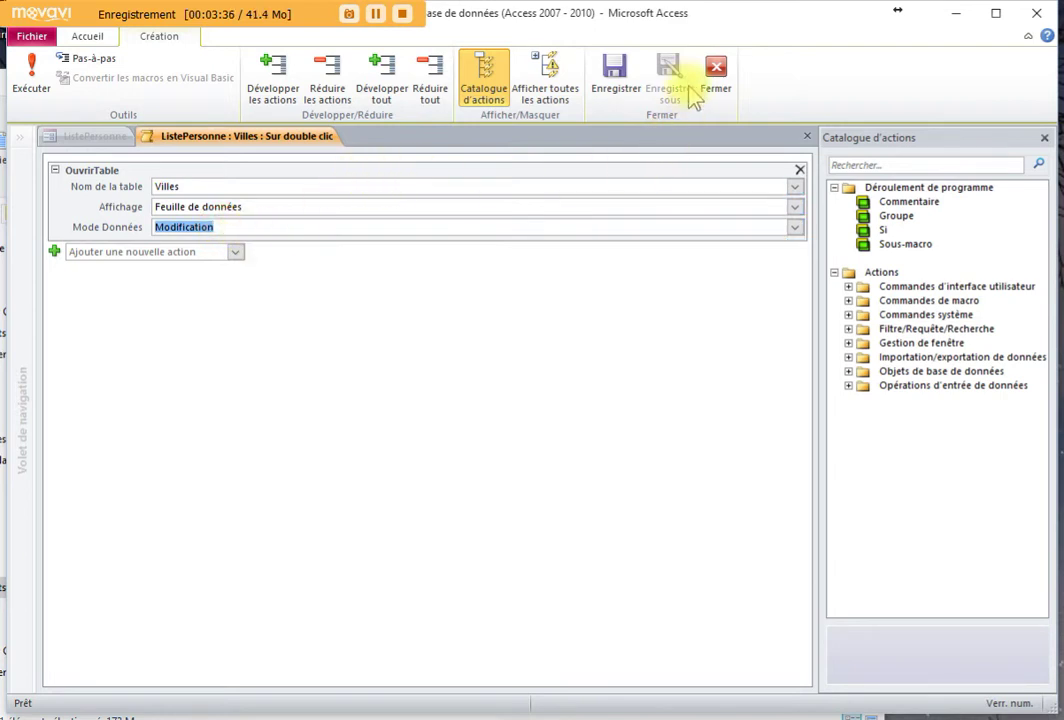
click(718, 76)
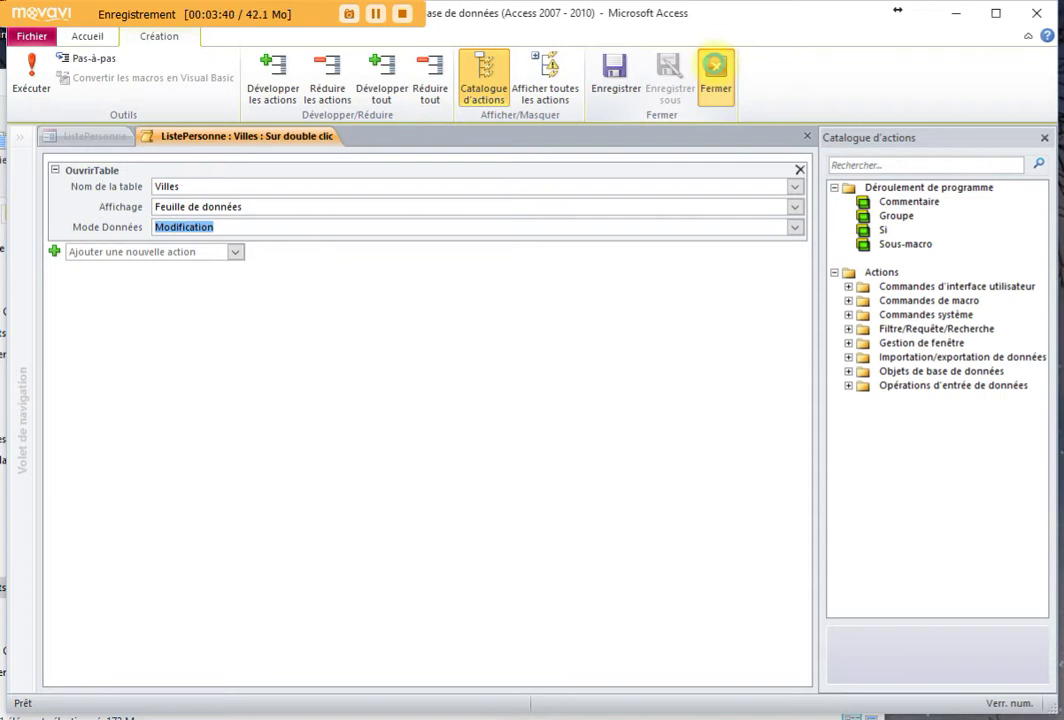
click(458, 466)
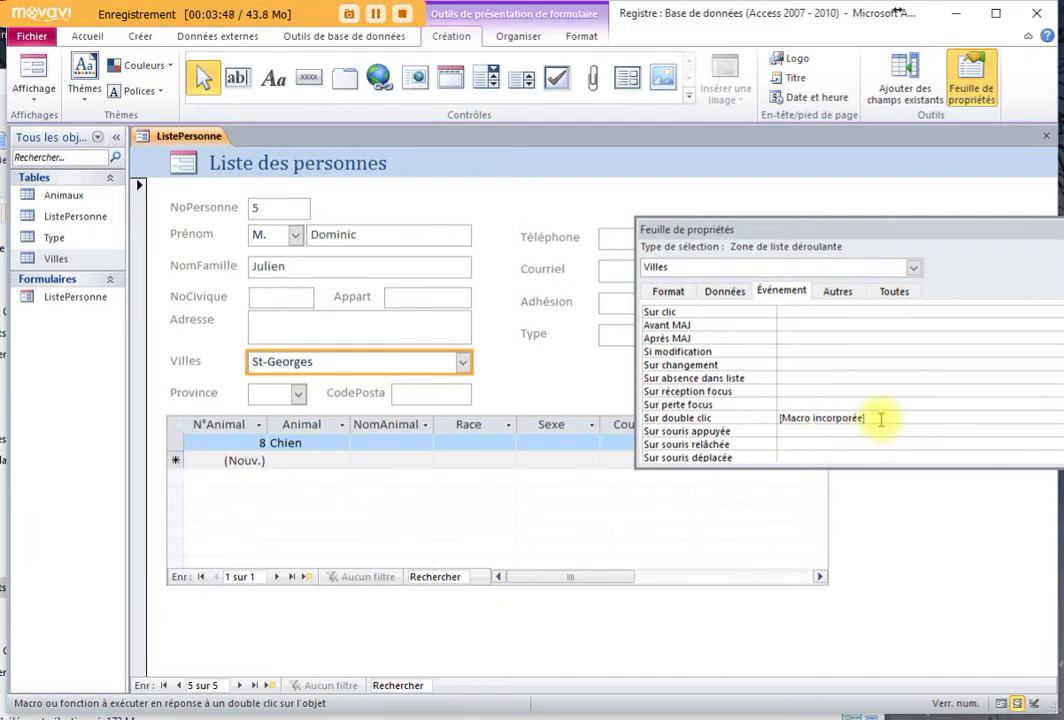
In Form view, double-click Villes to open the Villes table, then close it back to the form
click(36, 78)
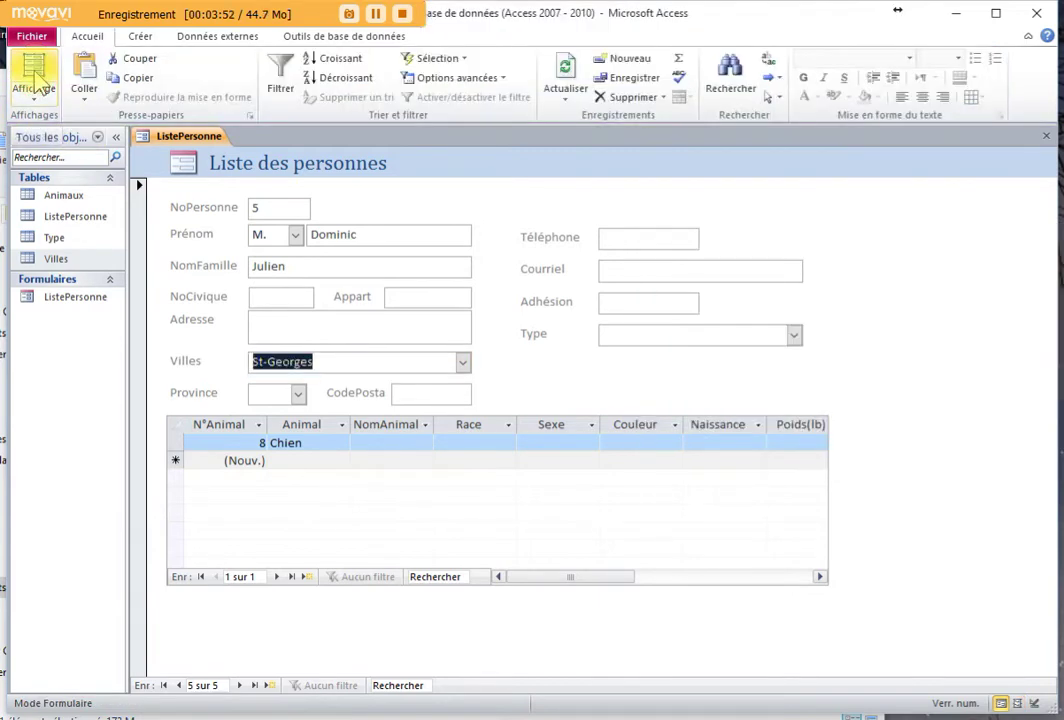
double_click(344, 363)
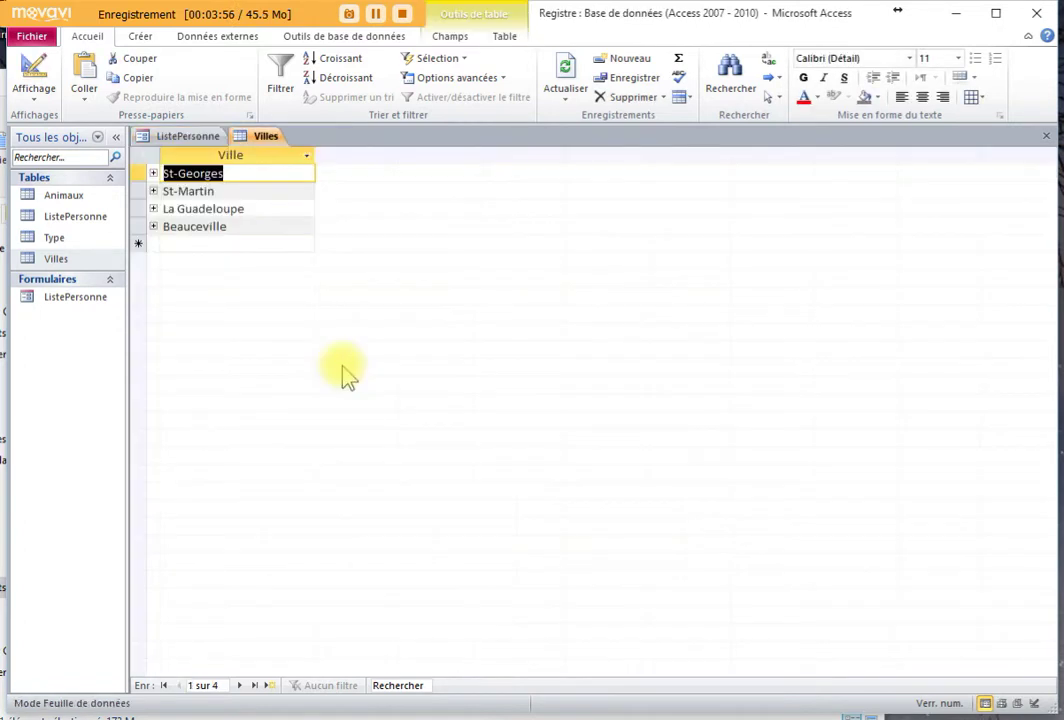
click(238, 244)
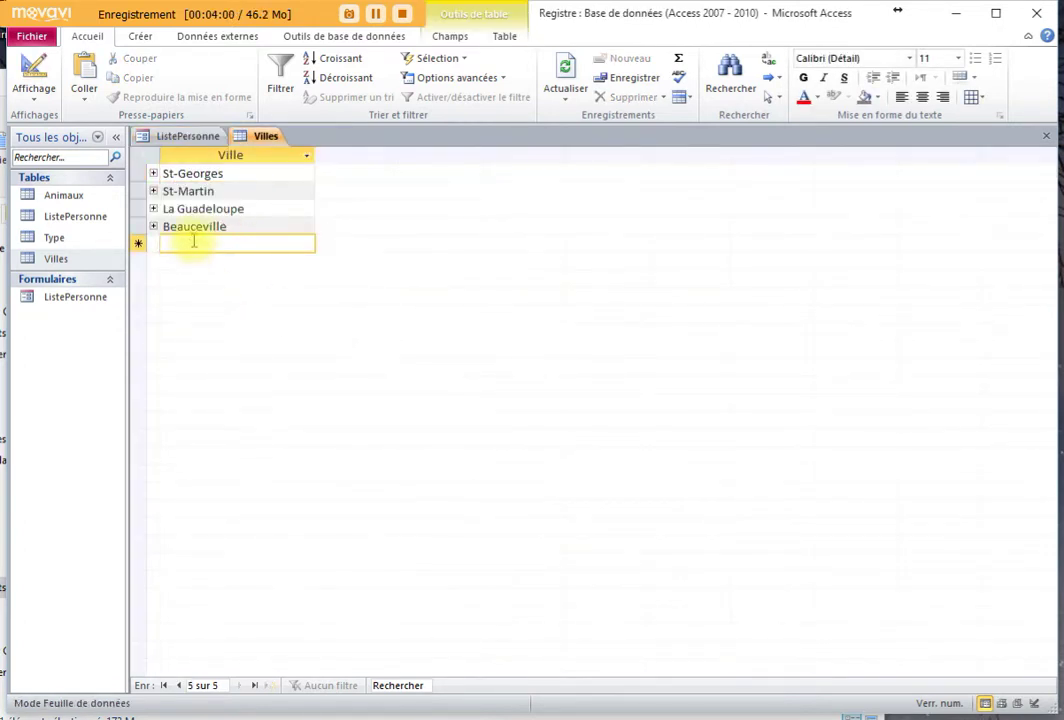
click(1045, 135)
click(372, 362)
click(332, 317)
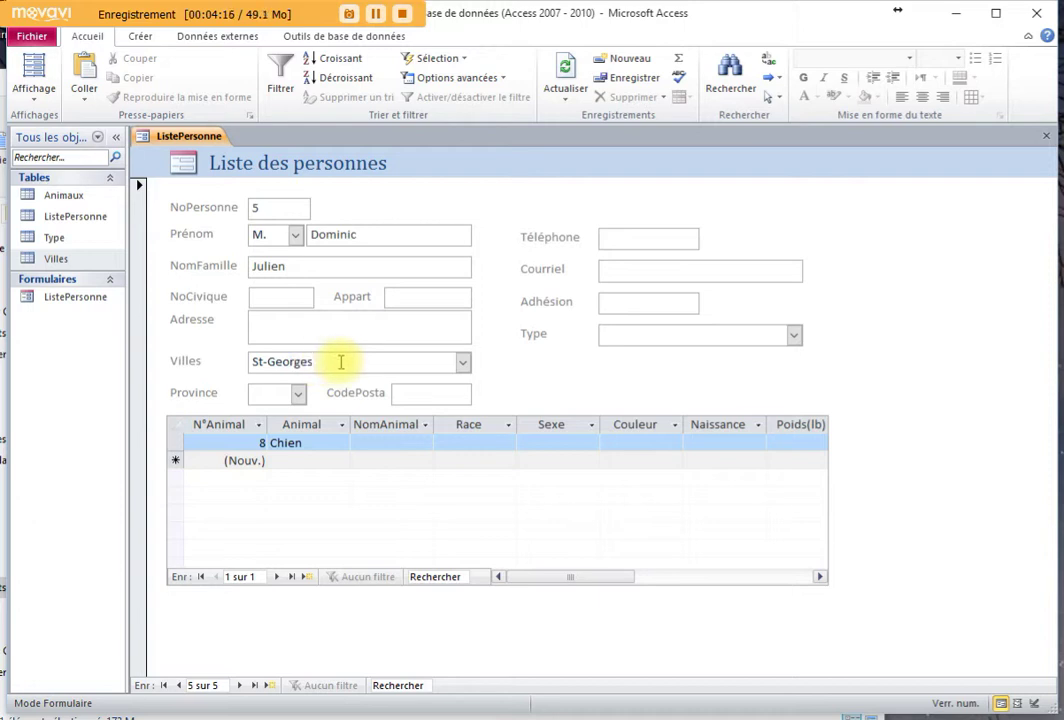
Set the Villes tooltip to 'Double cliquez pour ajouter une ville', correcting the Douyble typo
click(33, 72)
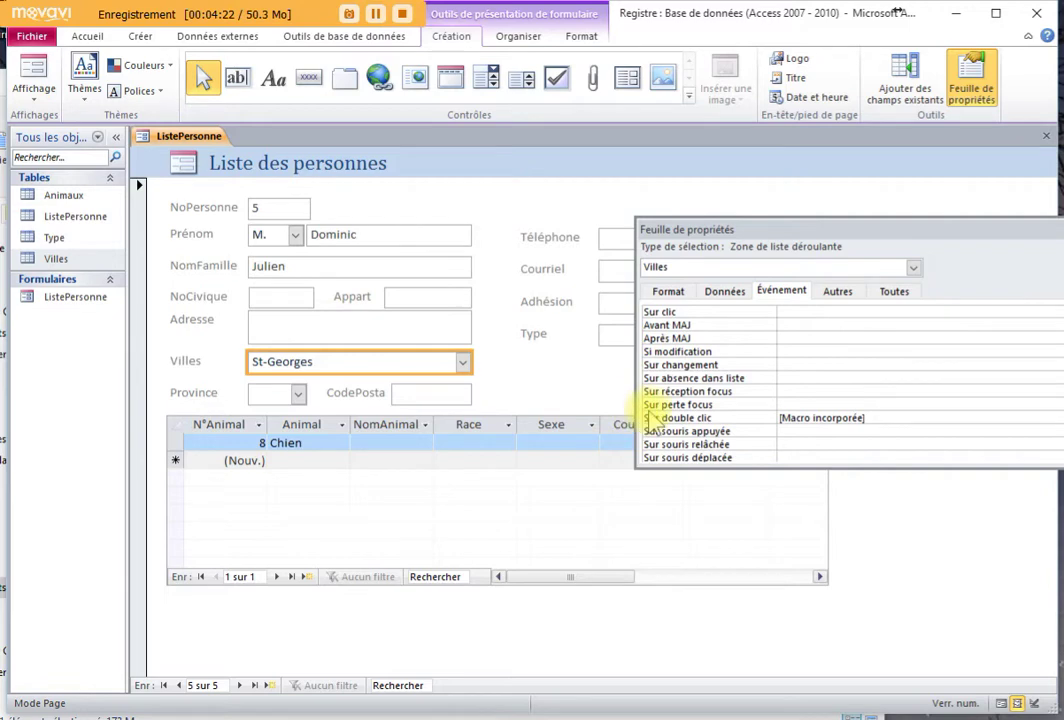
click(849, 297)
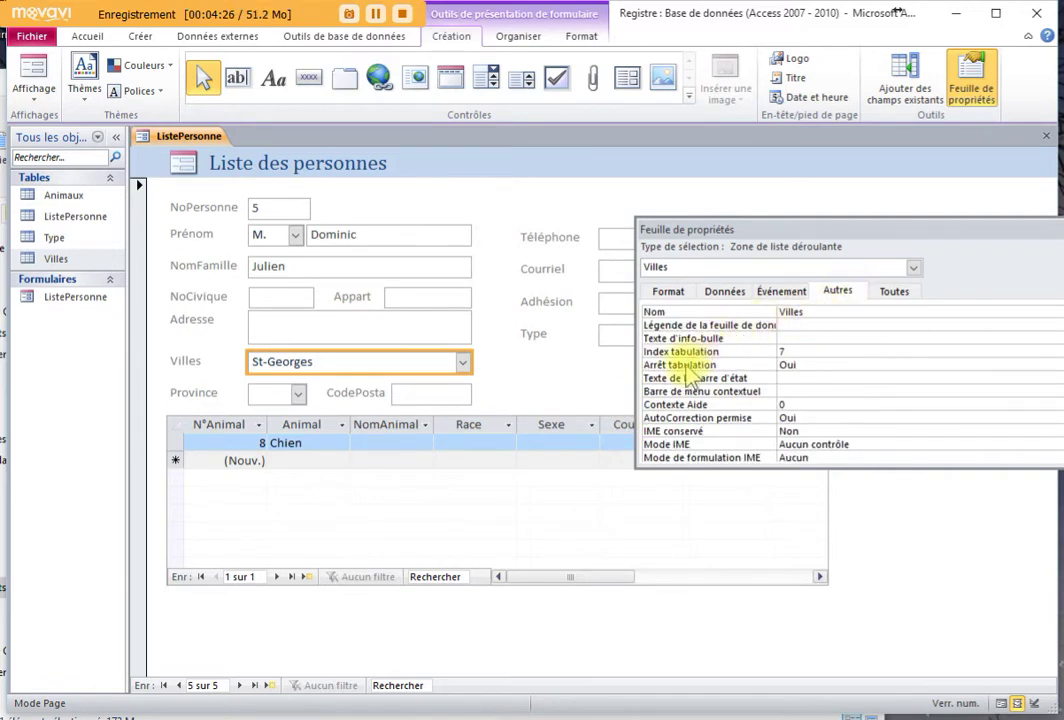
click(798, 337)
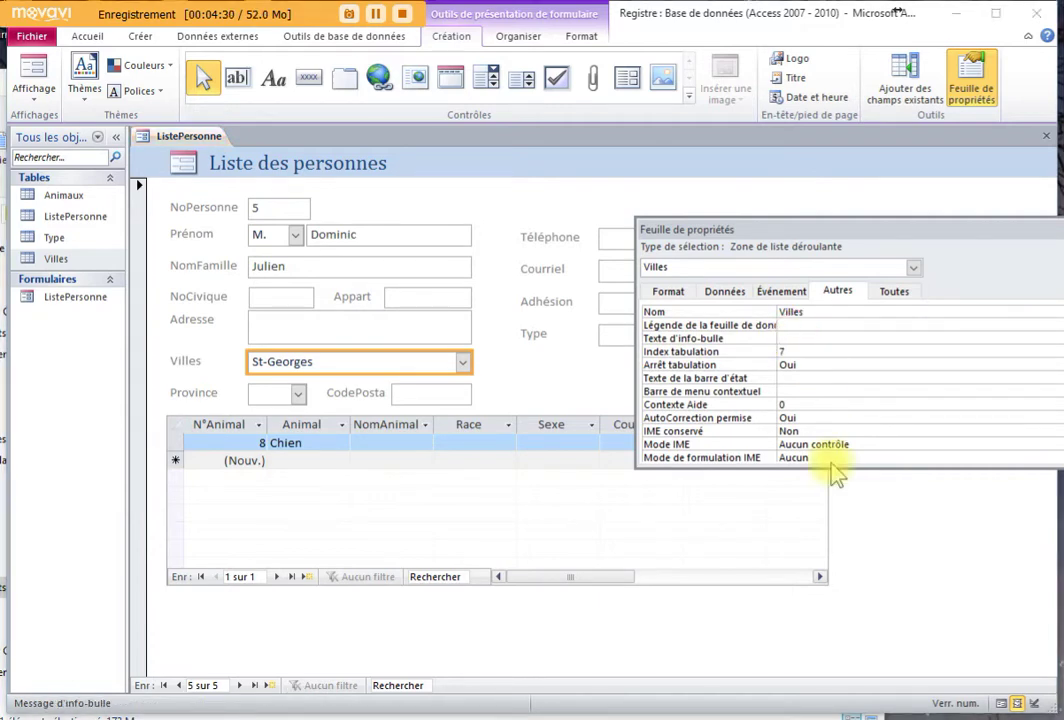
text(Douyble cliquez pour ajou)
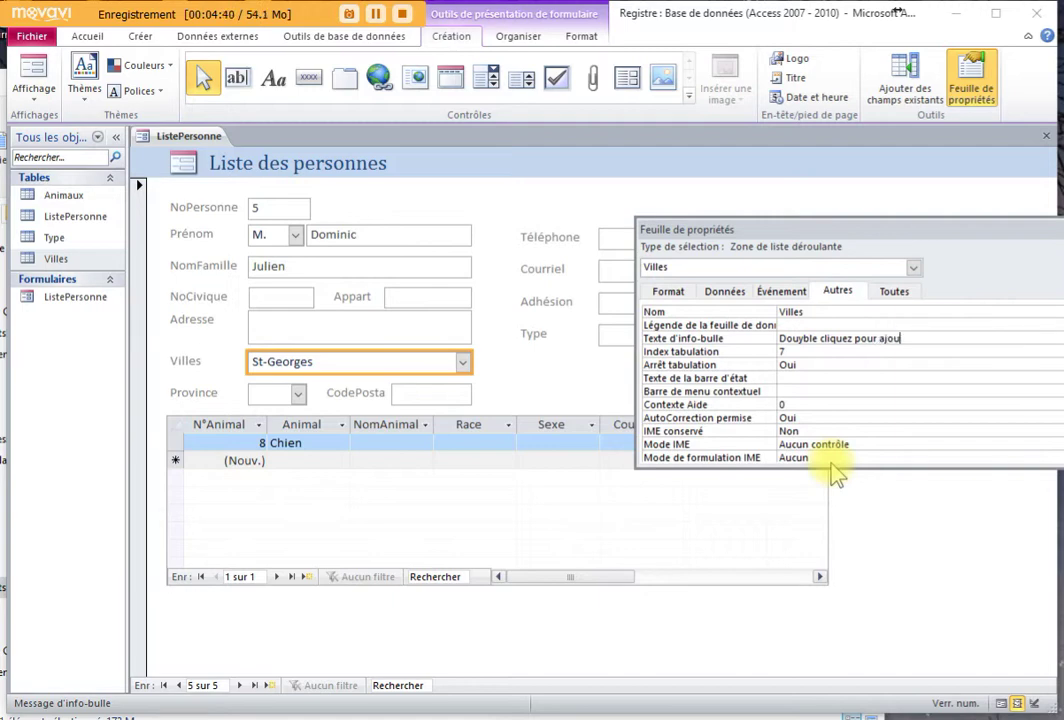
text(ter une ville.)
double_click(800, 340)
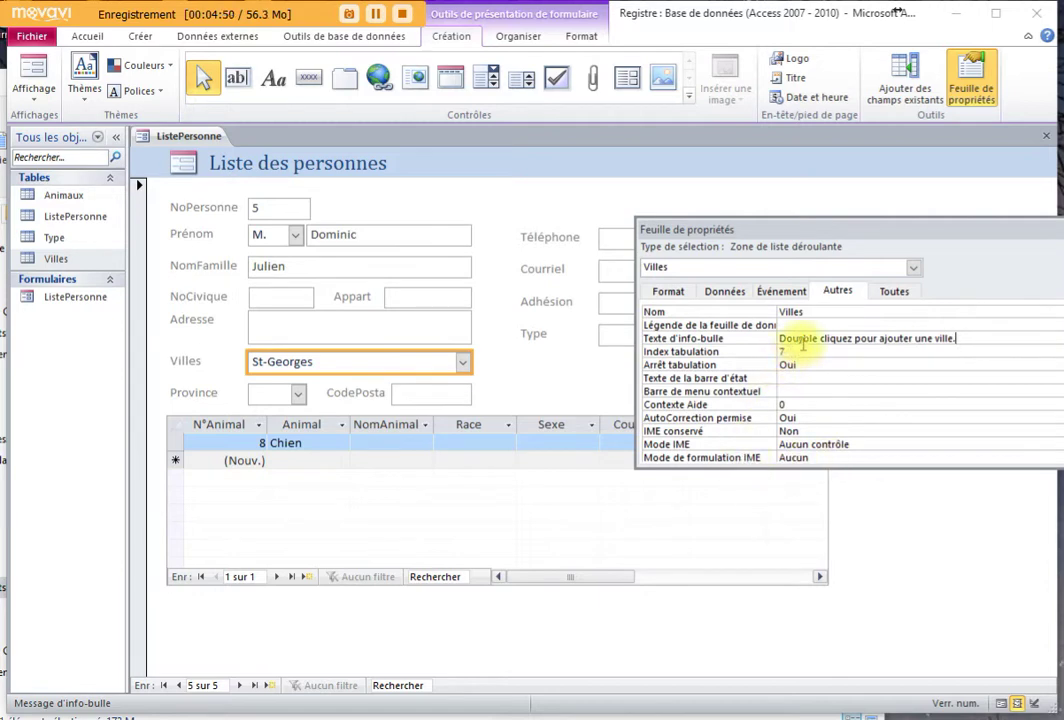
text(Double)
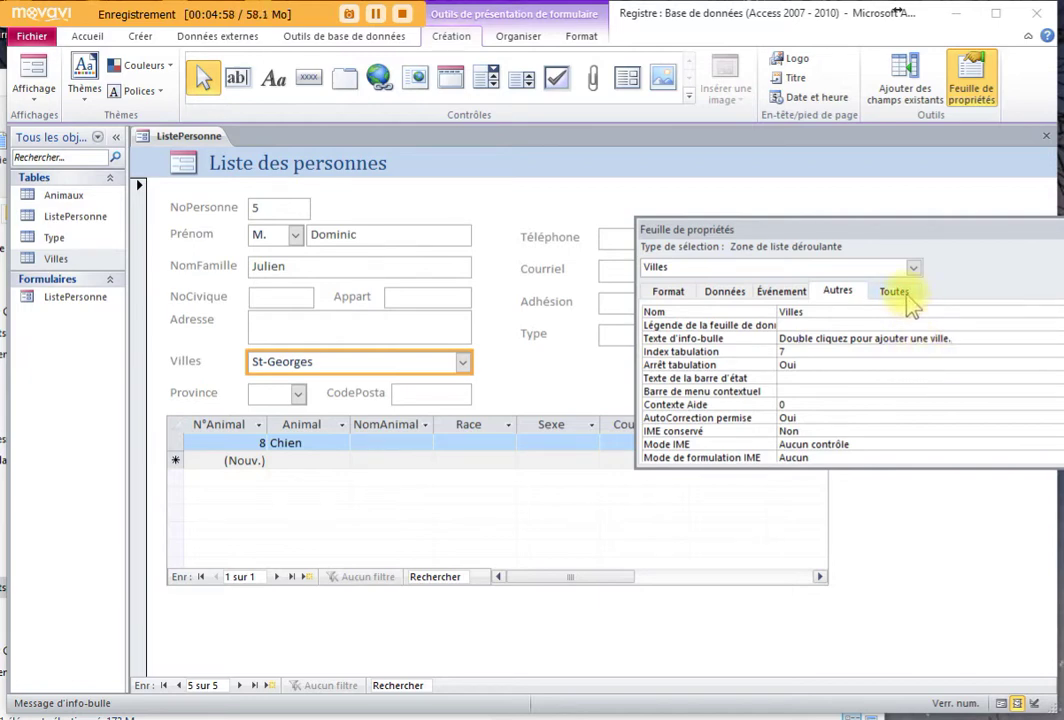
Show Villes event properties, select the Sur souris appuyée row, and float the property sheet
click(782, 292)
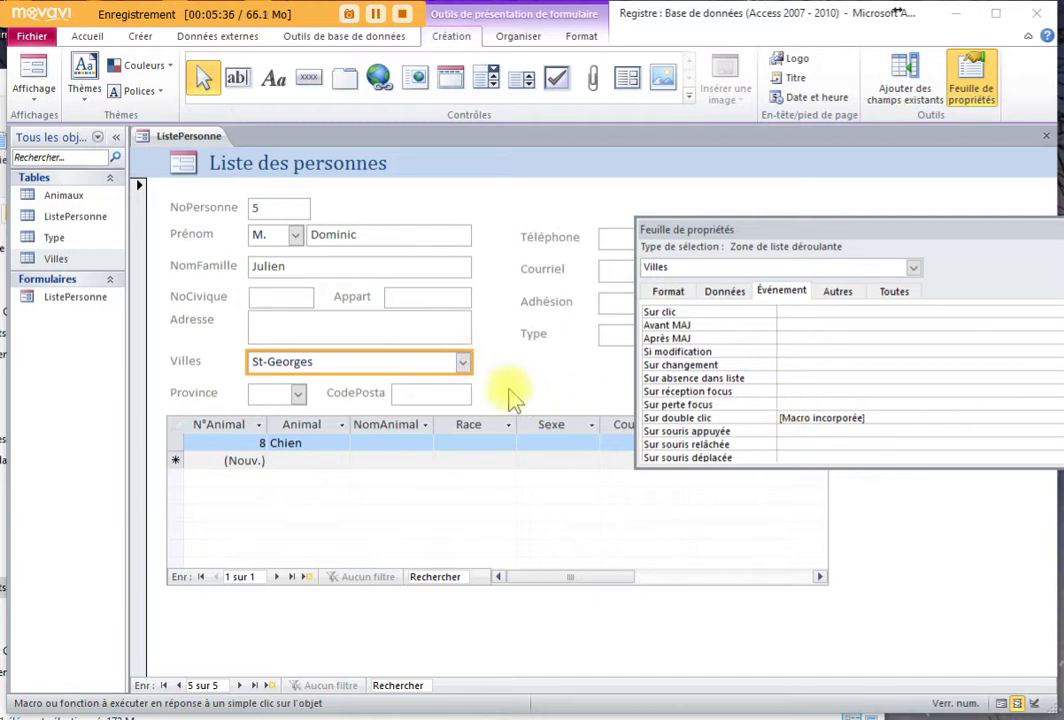
click(784, 430)
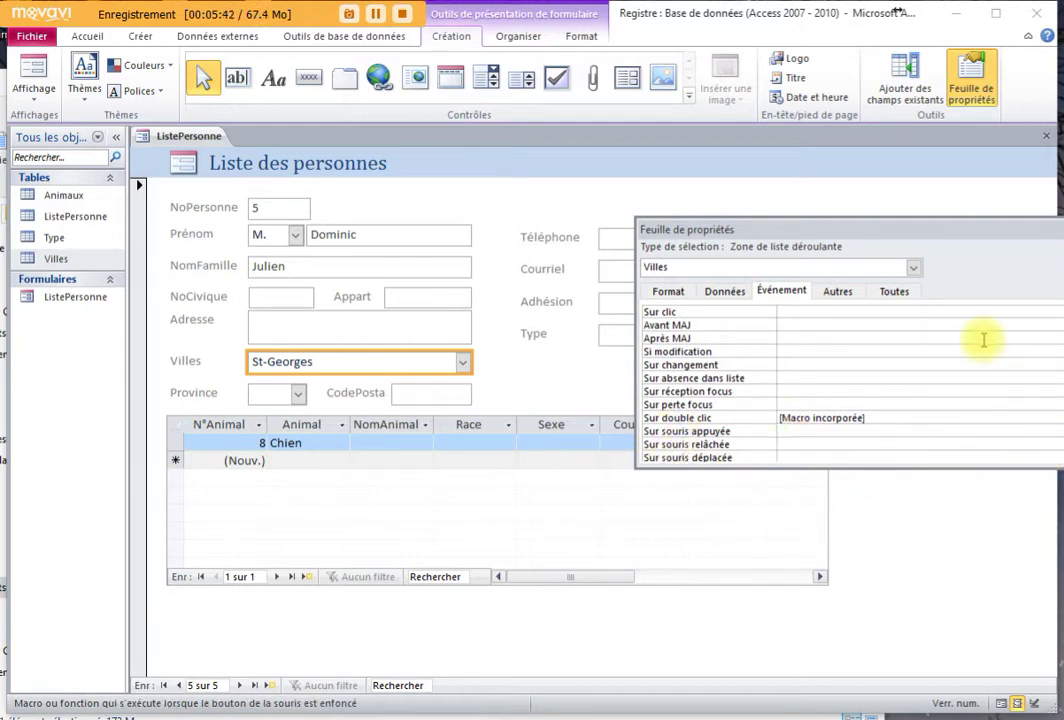
drag(959, 229, 800, 197)
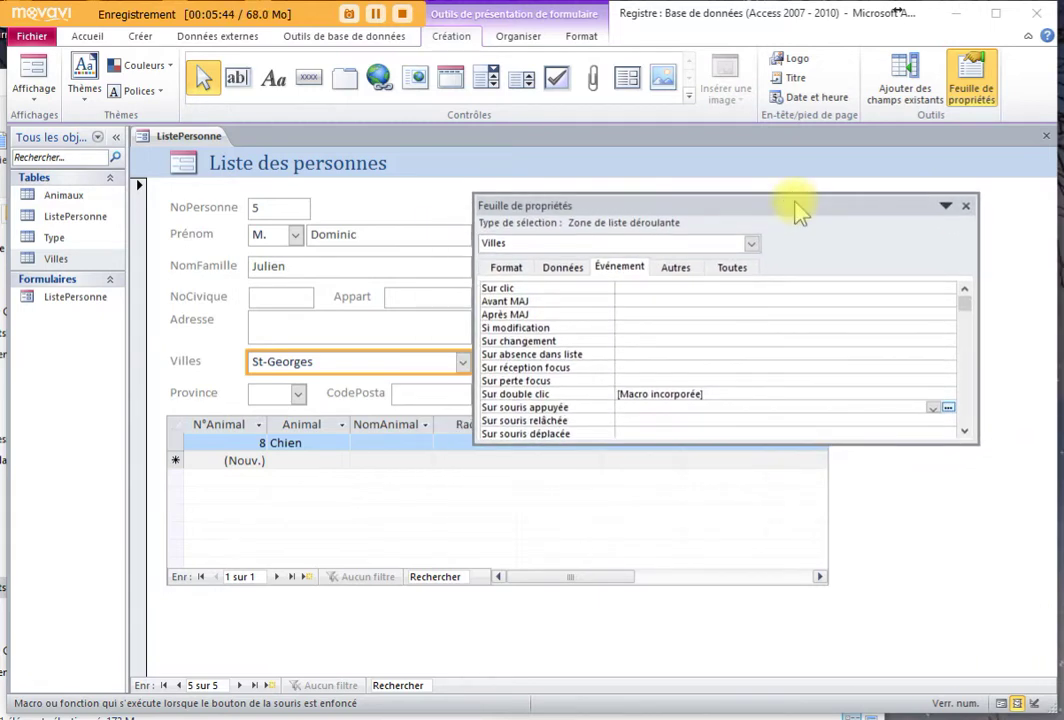
Build a mouse-down macro with an Actualiser action targeting the Villes control, then close it
click(948, 409)
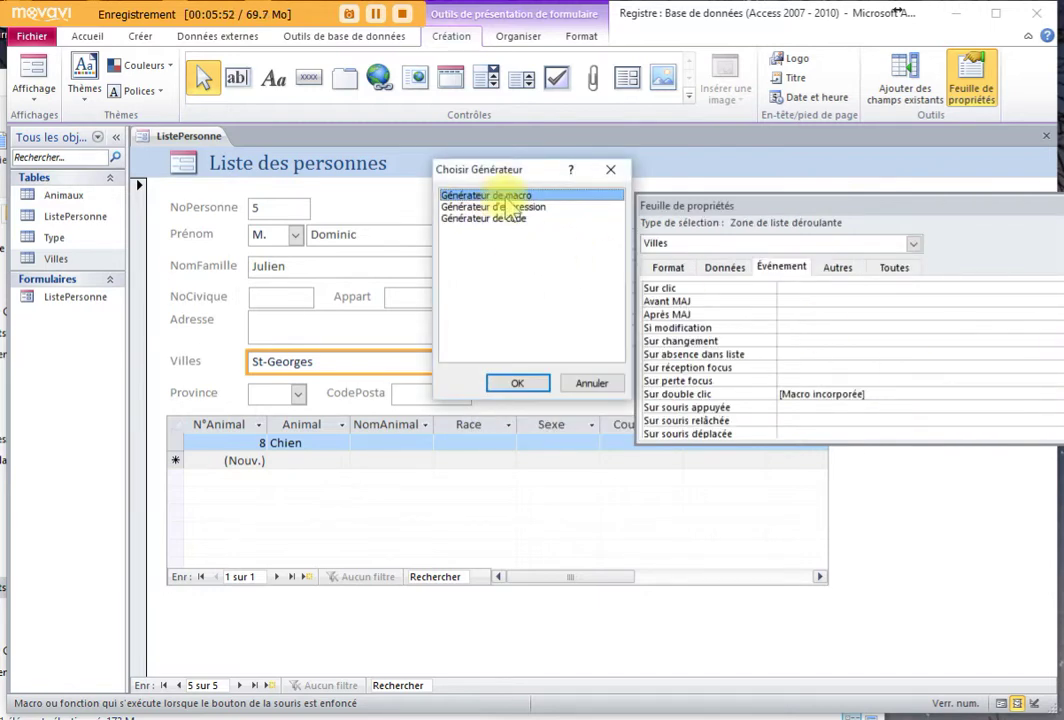
click(527, 380)
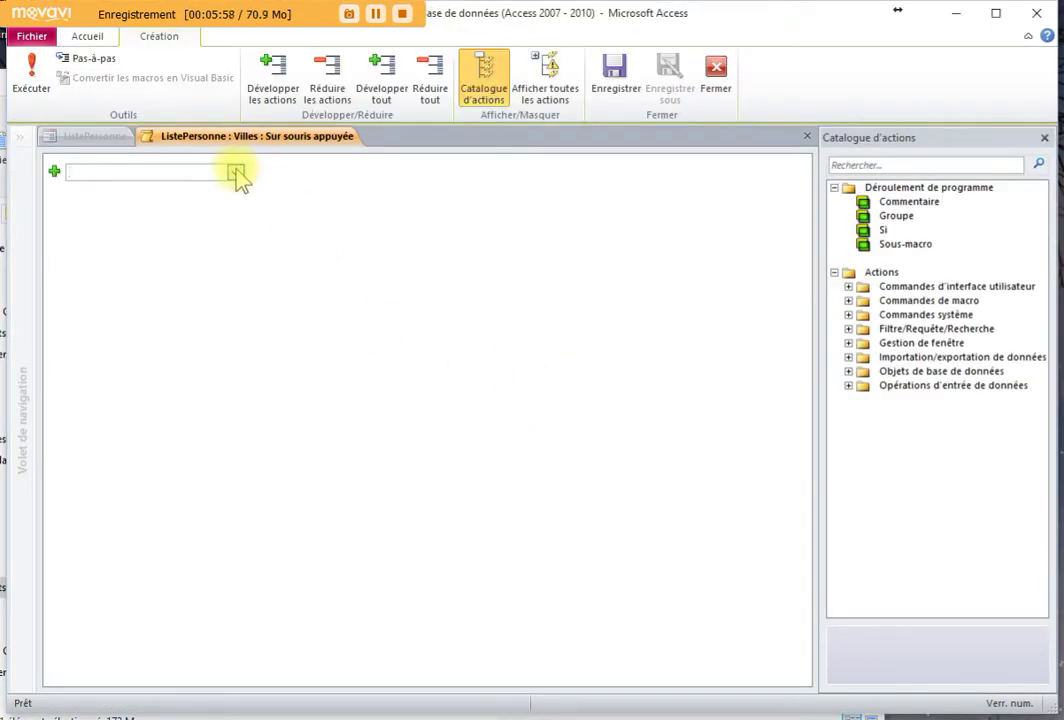
click(236, 173)
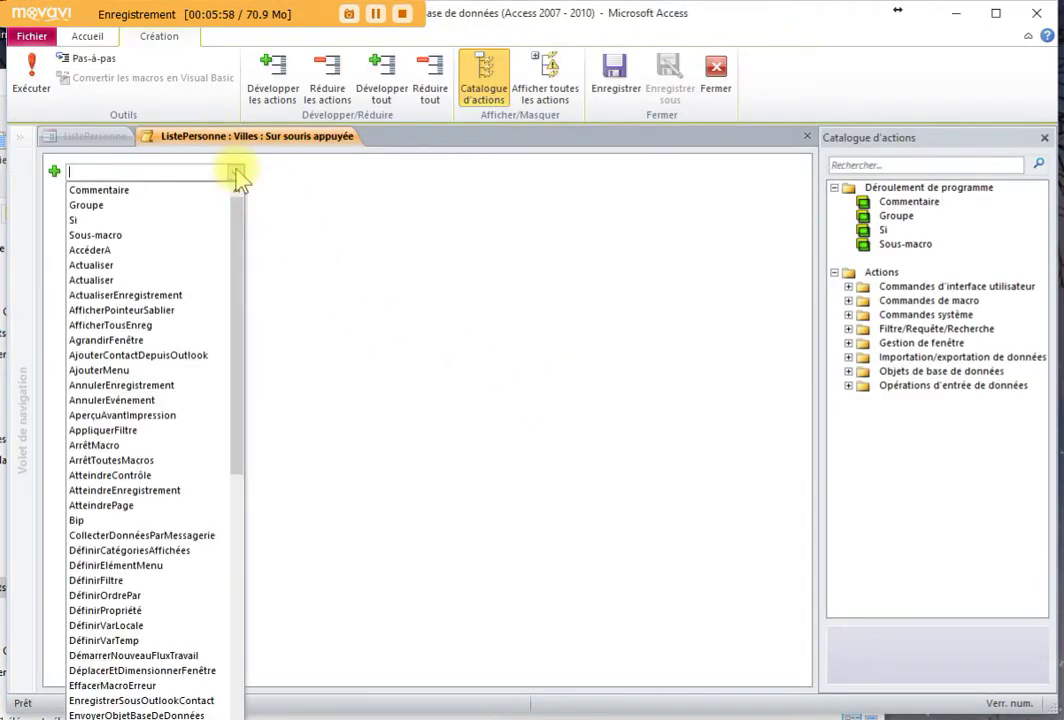
click(115, 266)
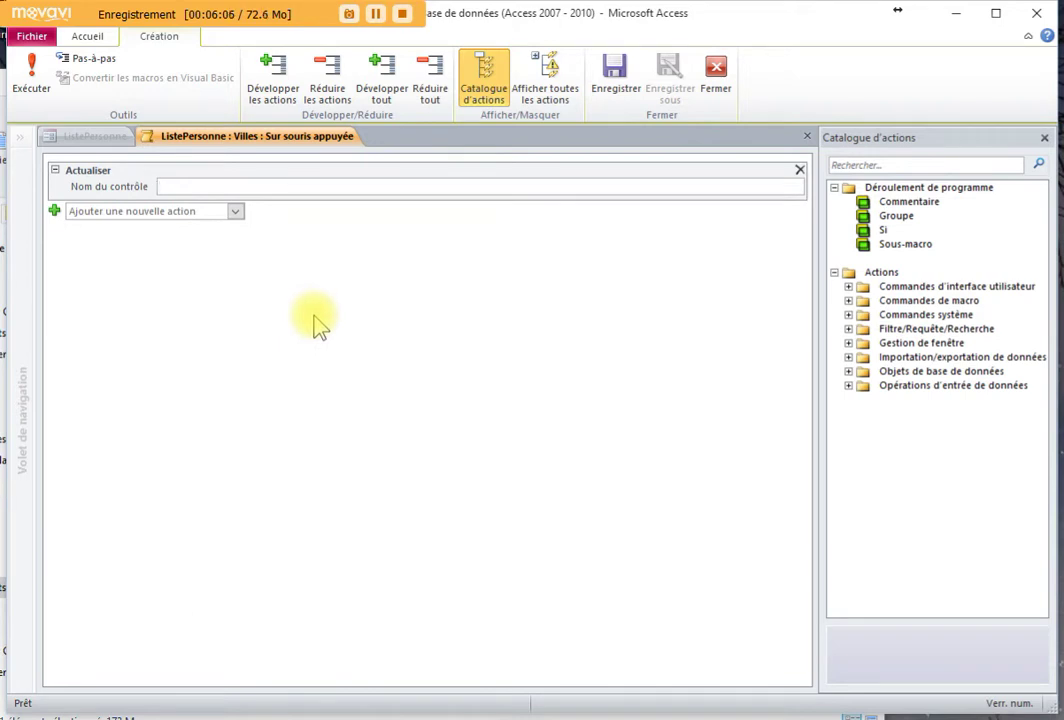
text(v)
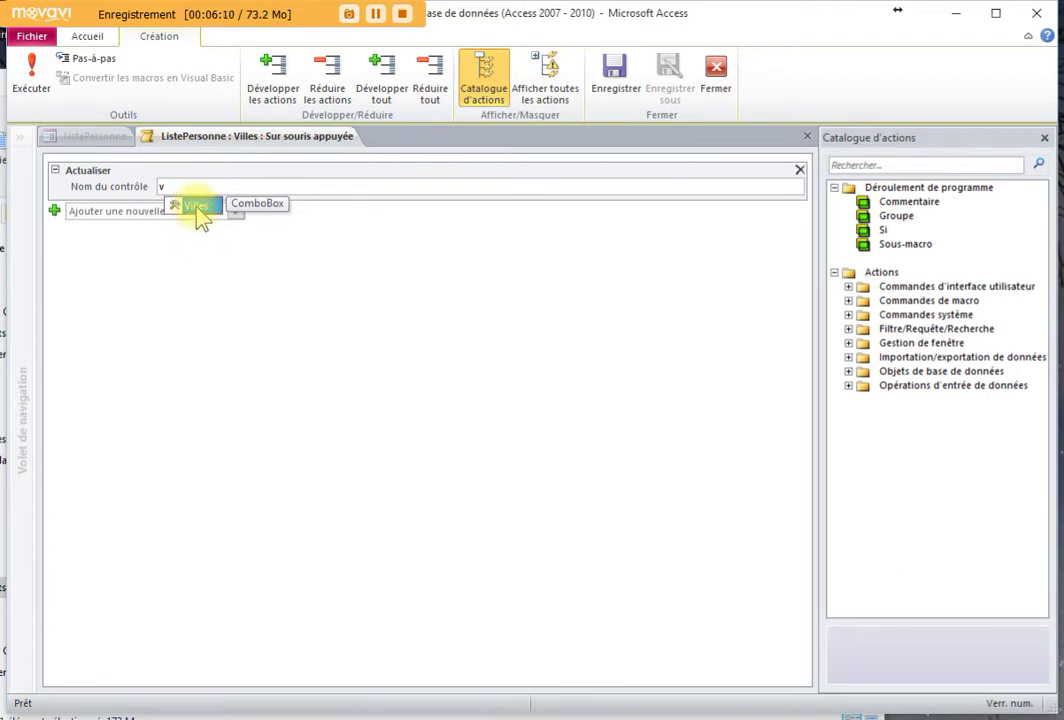
click(196, 206)
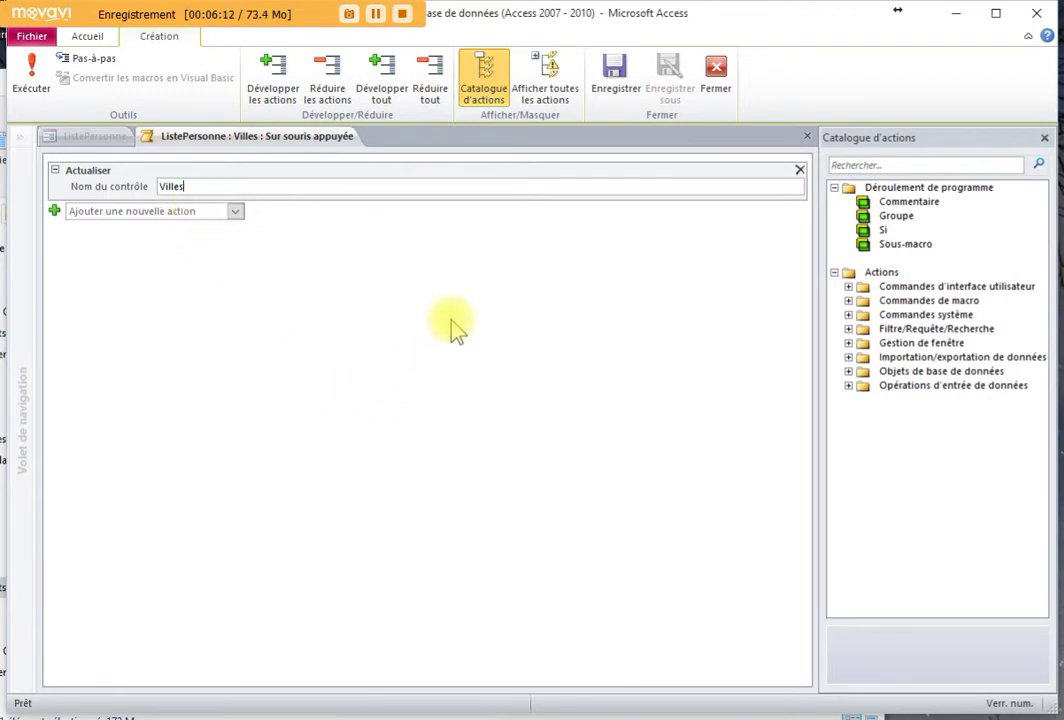
click(715, 75)
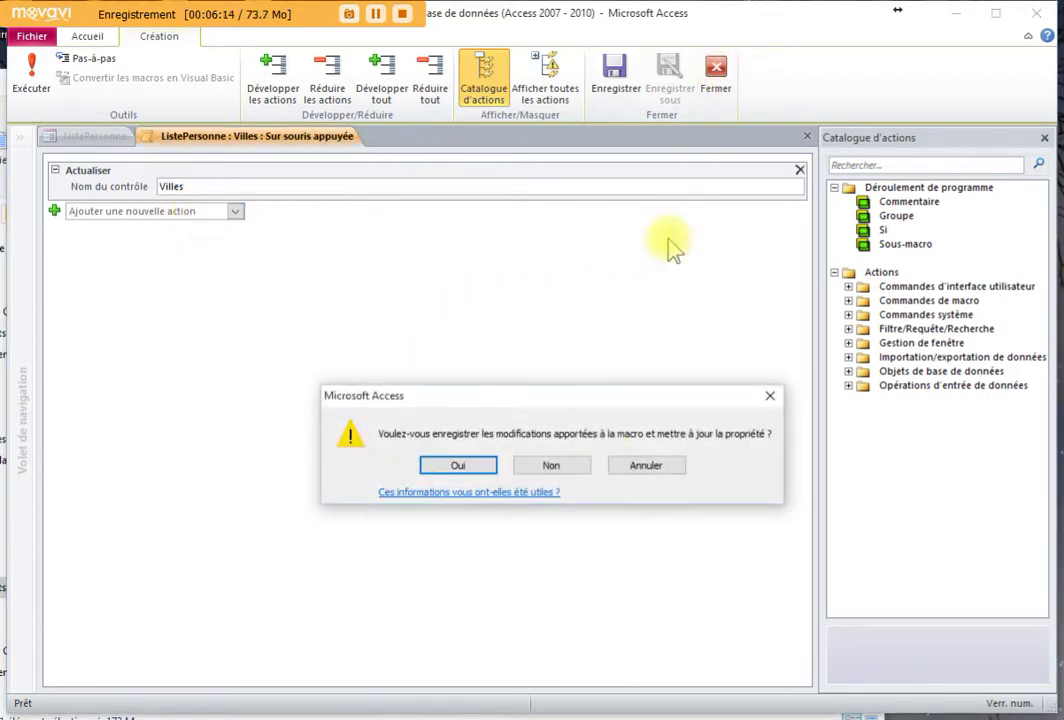
Save the macro and the ListePersonne form, then switch to Form view on the Villes field
click(462, 467)
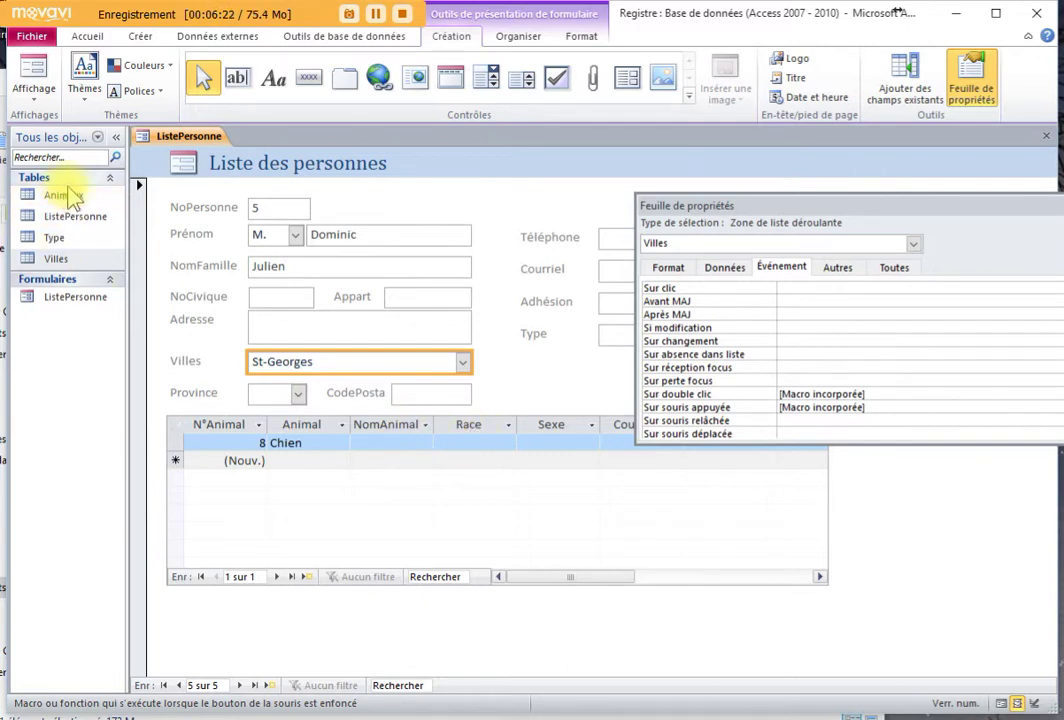
right_click(214, 136)
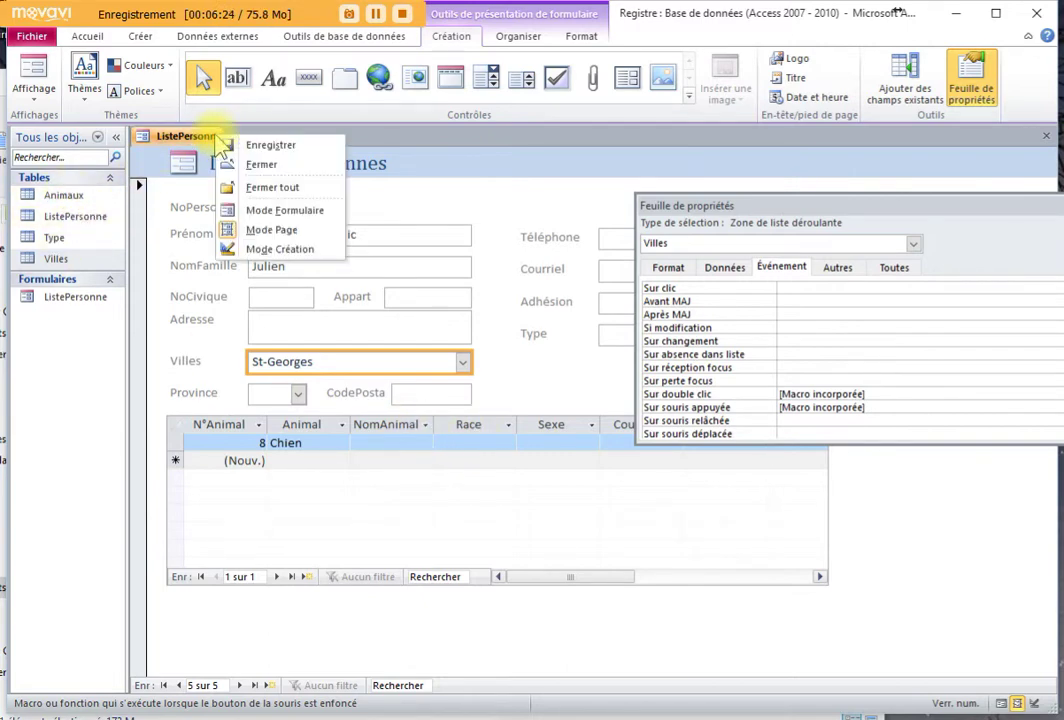
click(255, 145)
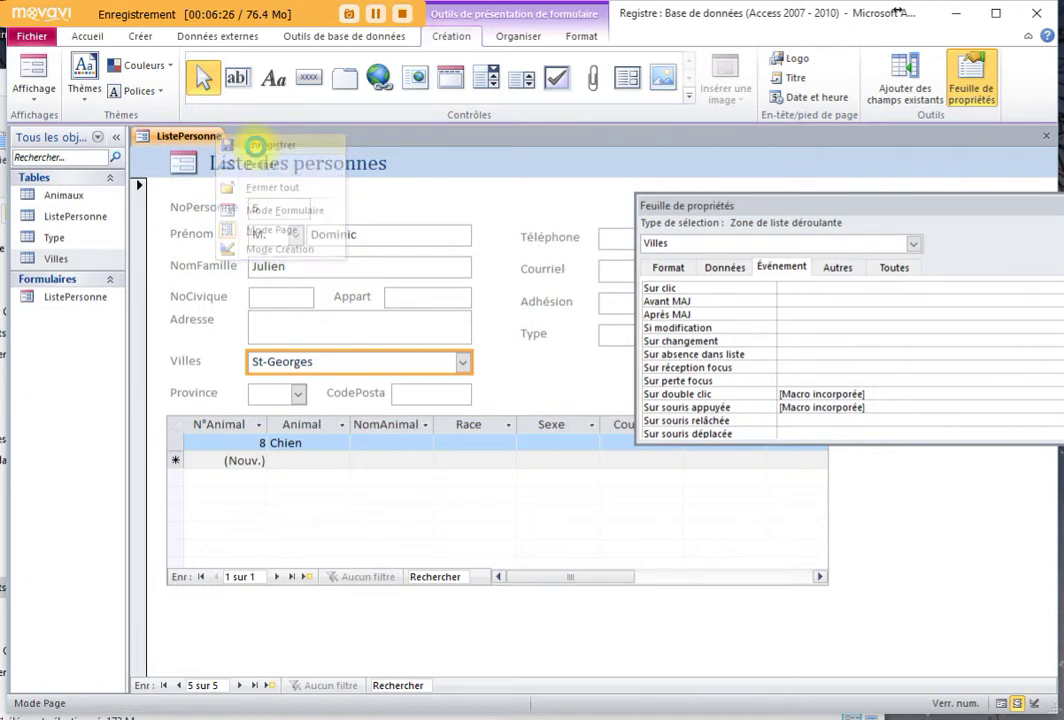
click(33, 78)
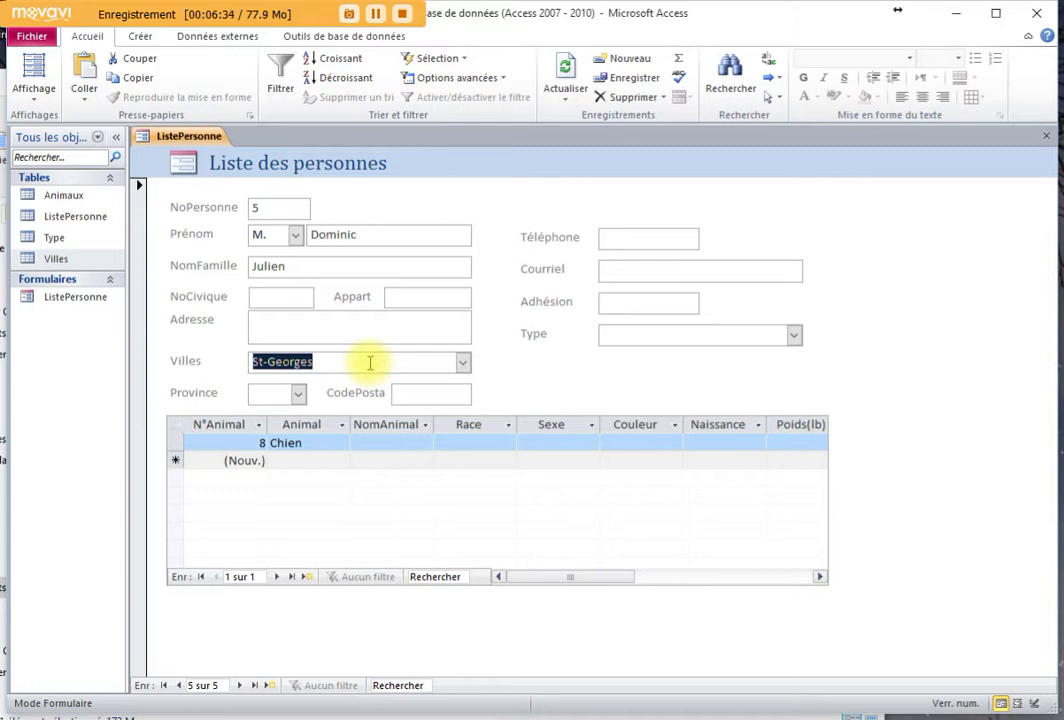
click(370, 325)
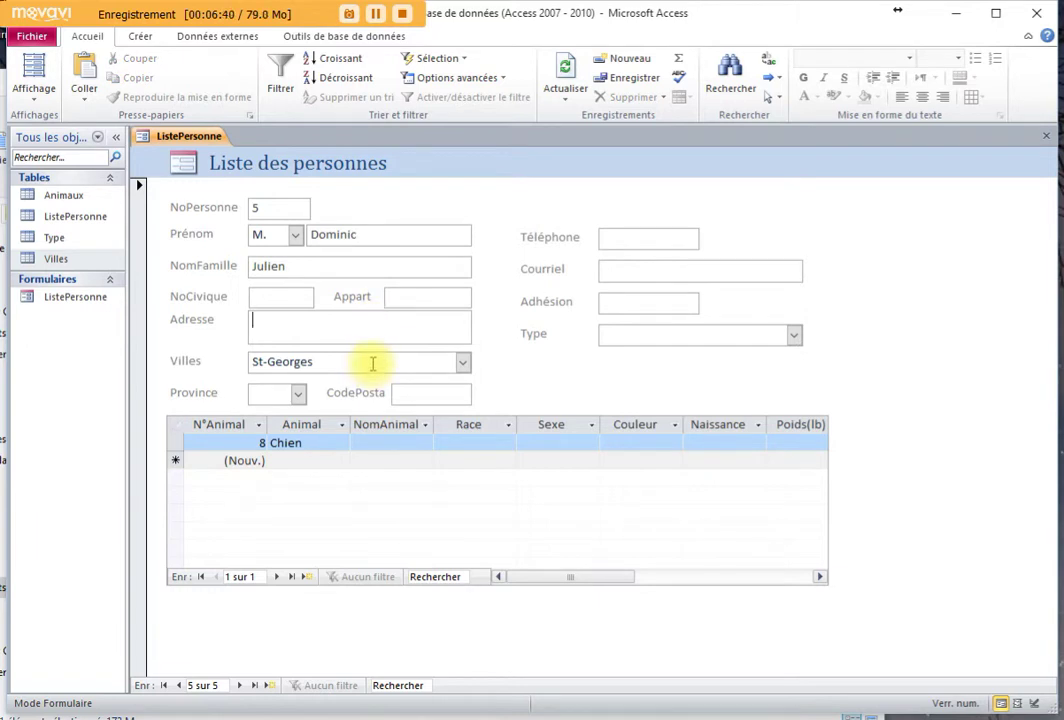
click(437, 362)
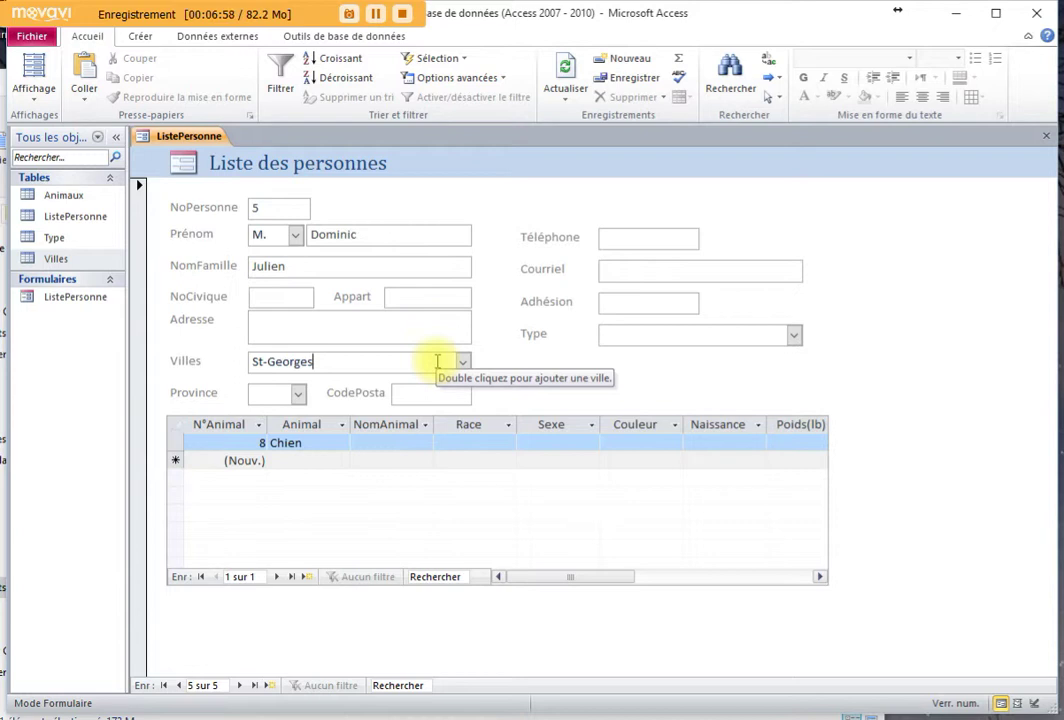
Double-click Villes to open its table, add St-Come as a new city, and return to the form
double_click(437, 362)
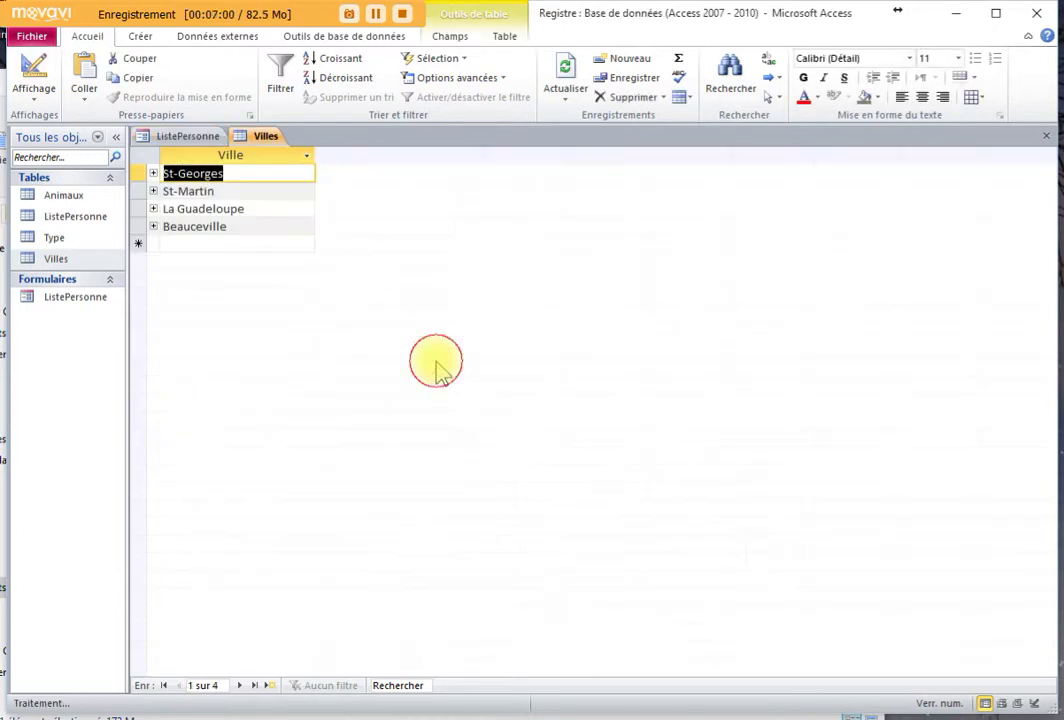
click(201, 242)
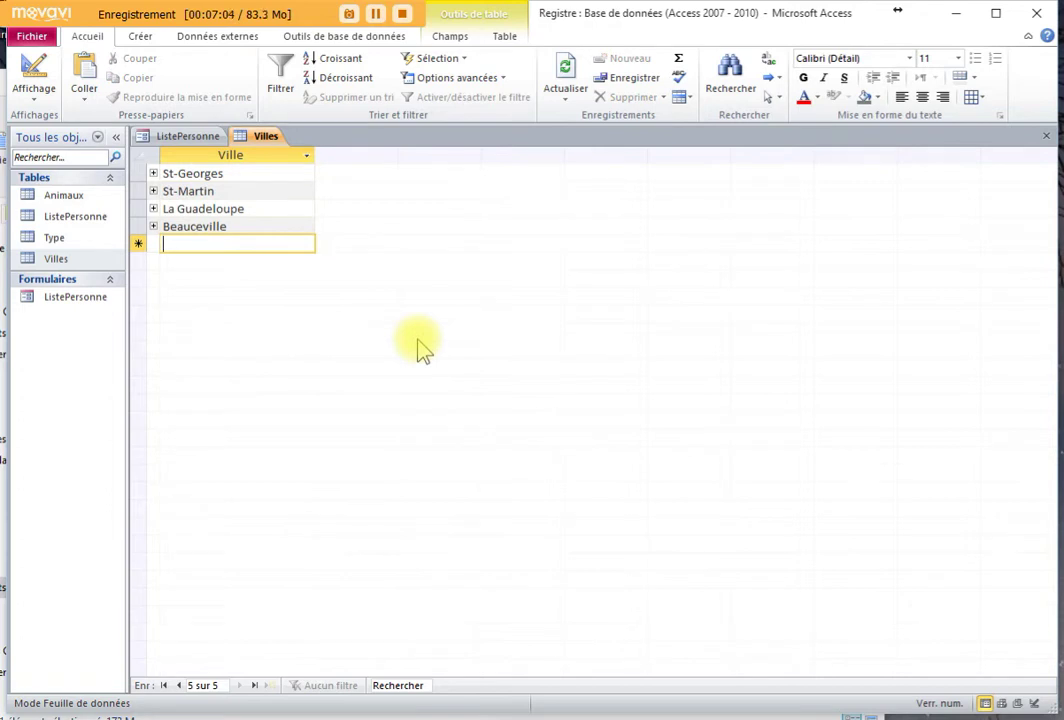
text(S)
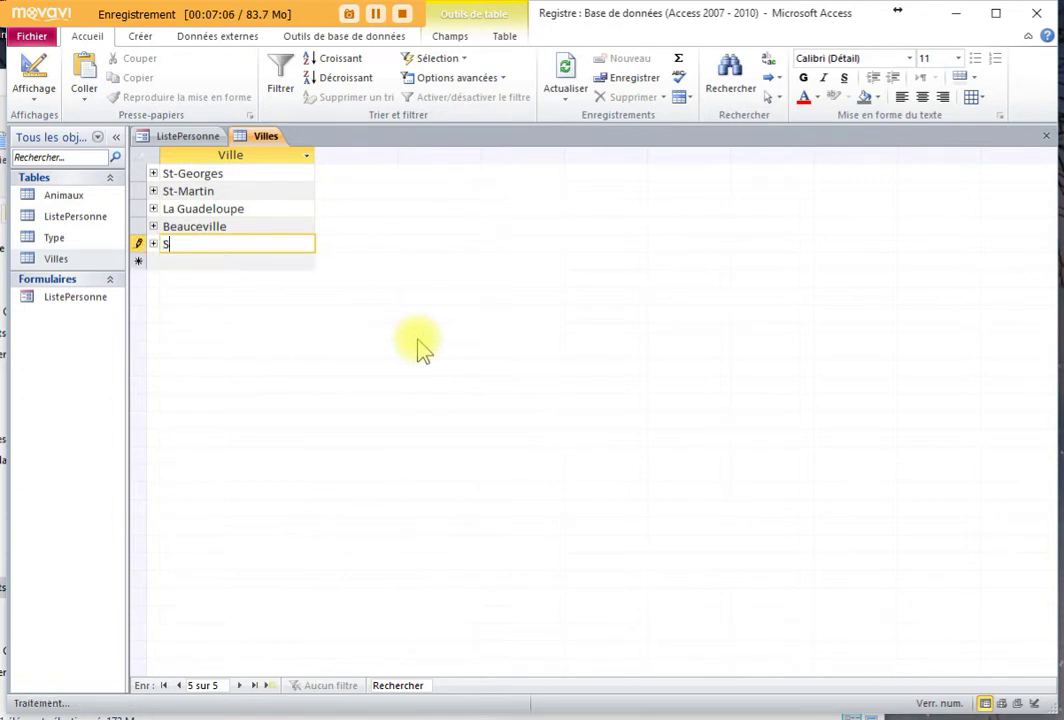
text(t-)
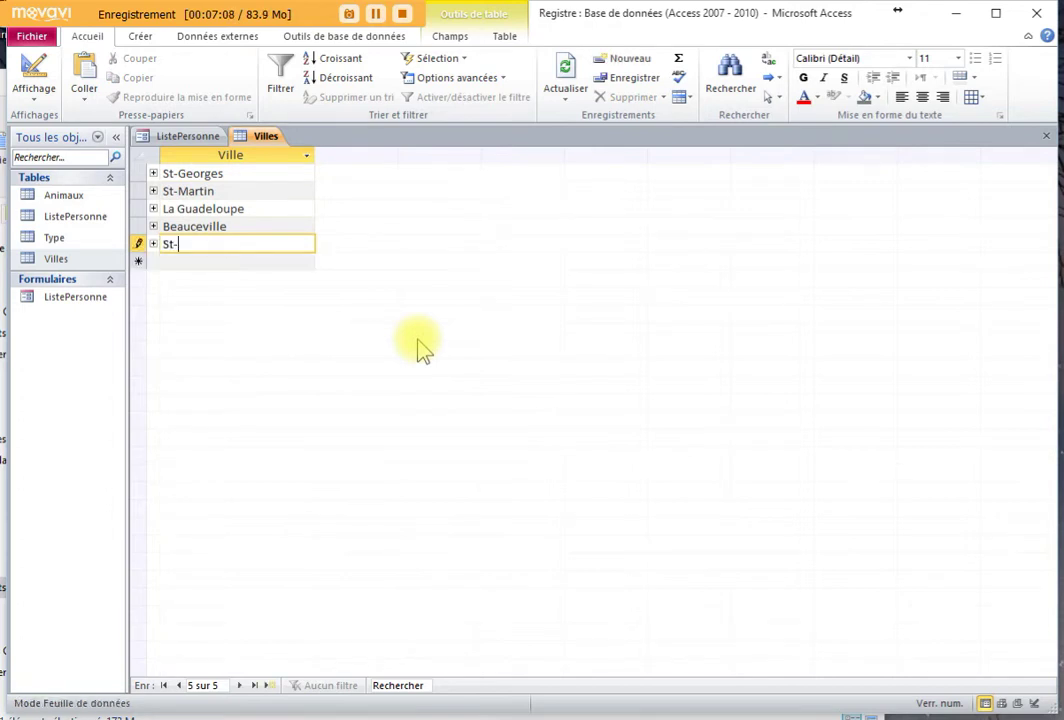
text(Come)
click(1047, 136)
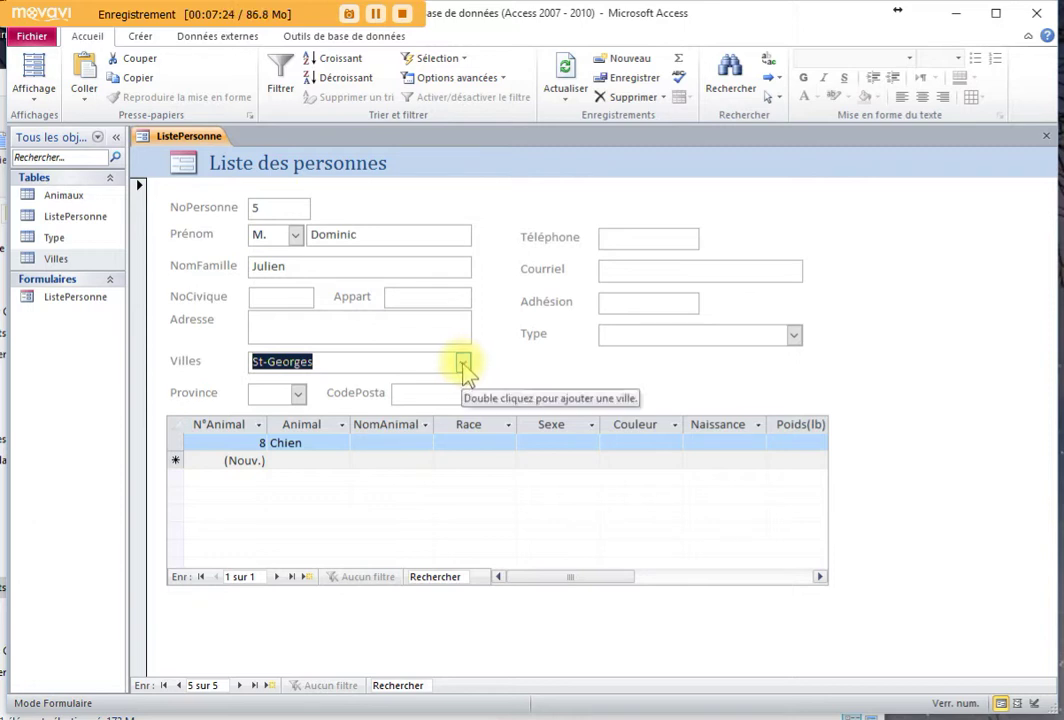
click(463, 364)
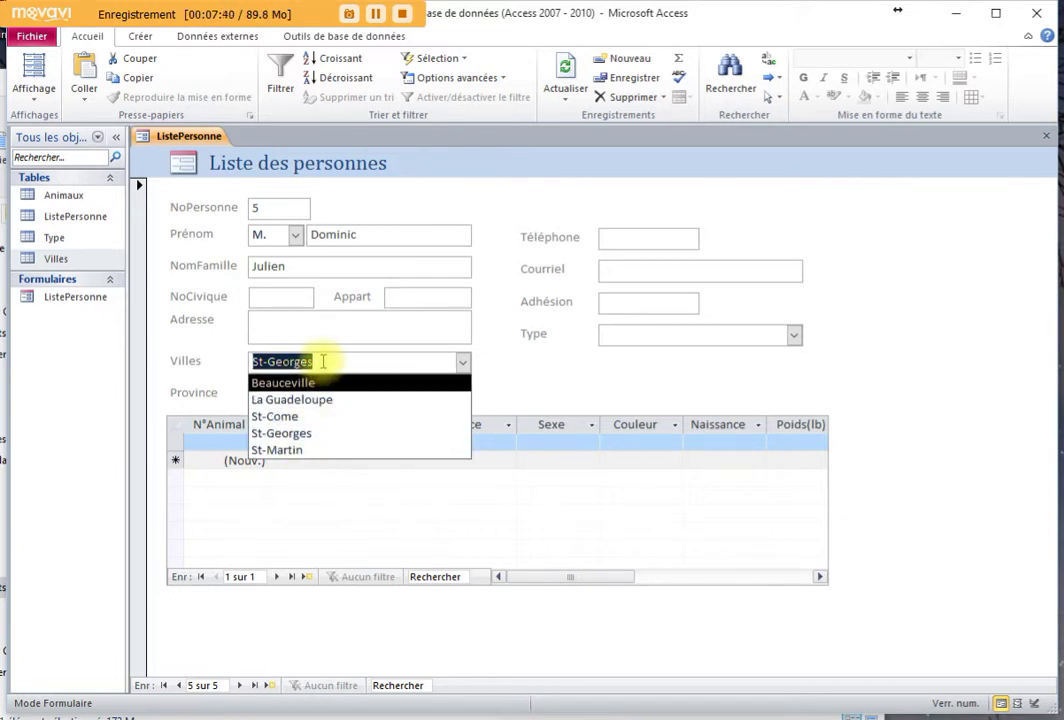
click(316, 359)
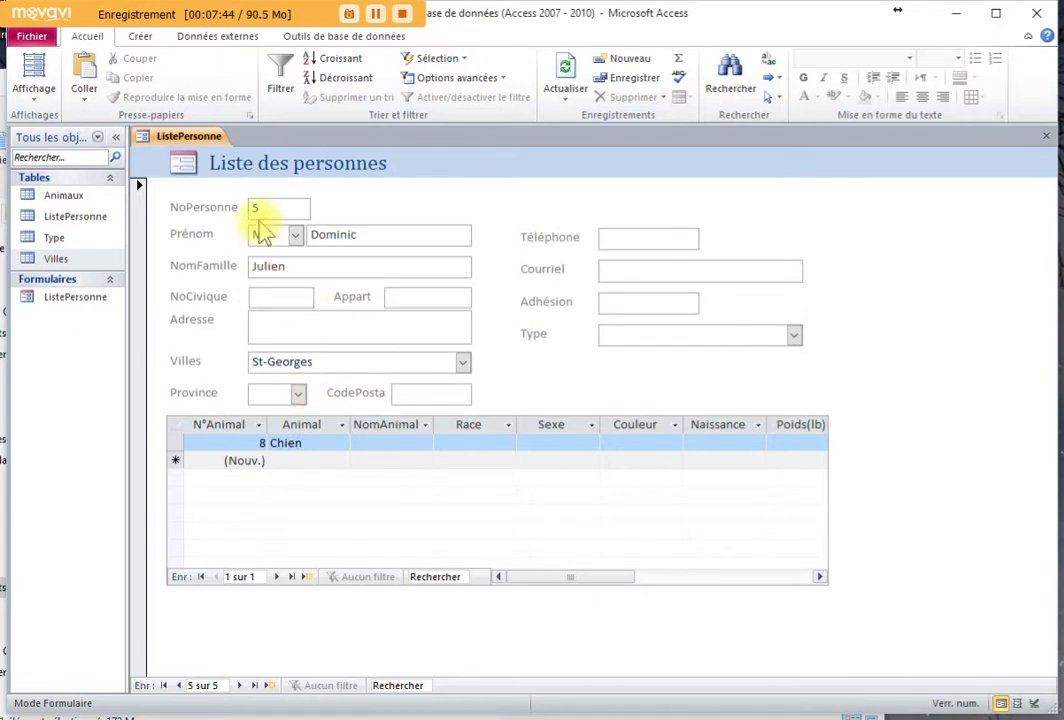
click(275, 295)
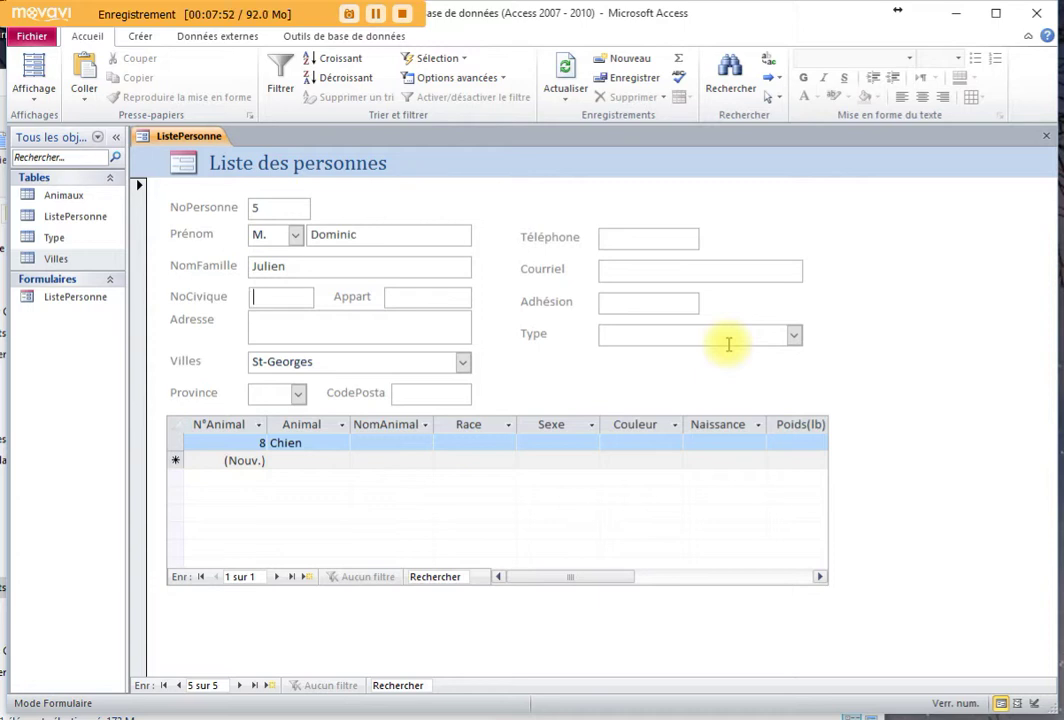
Enter the person's civic number and street address in NoCivique and Adresse
key(Tab)
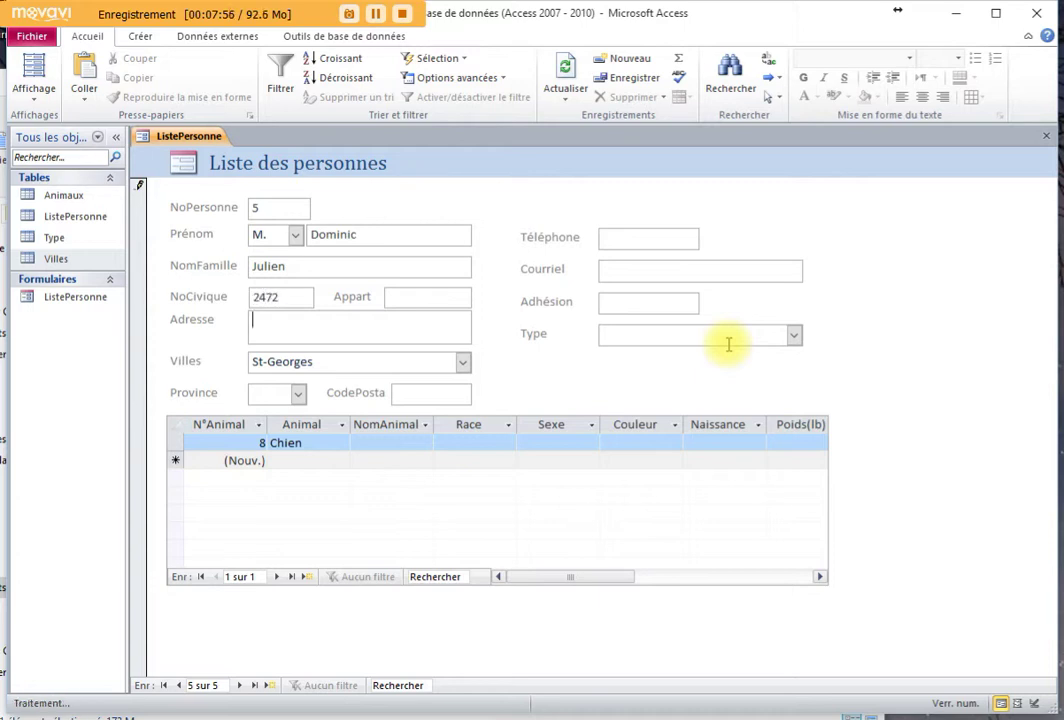
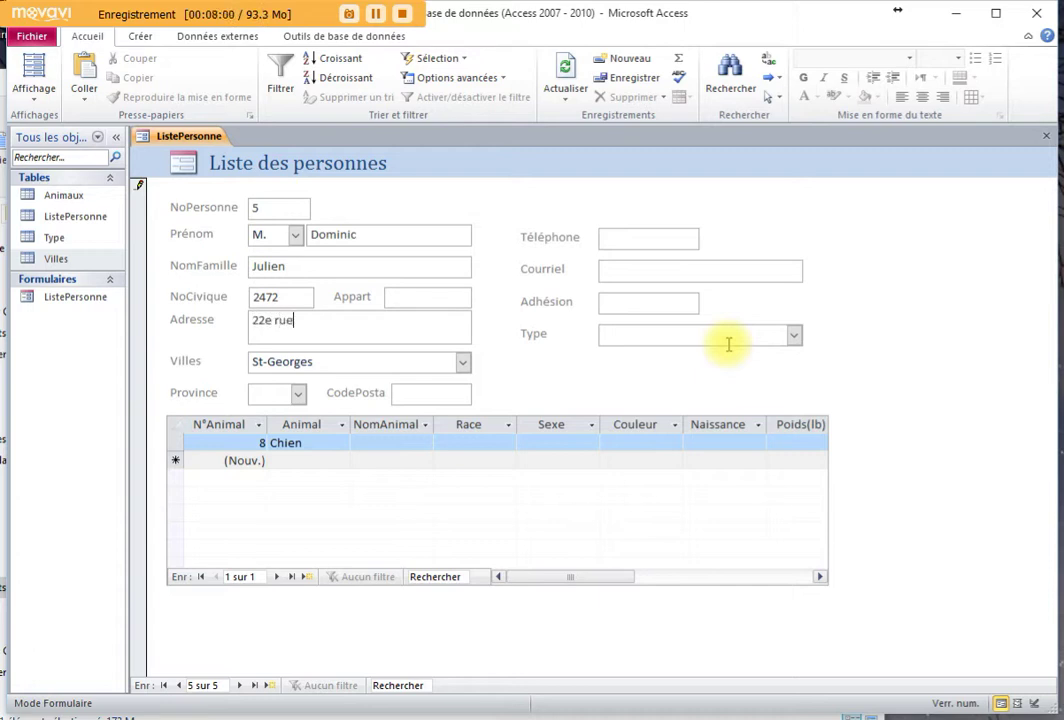
key(Tab)
key(Tab)
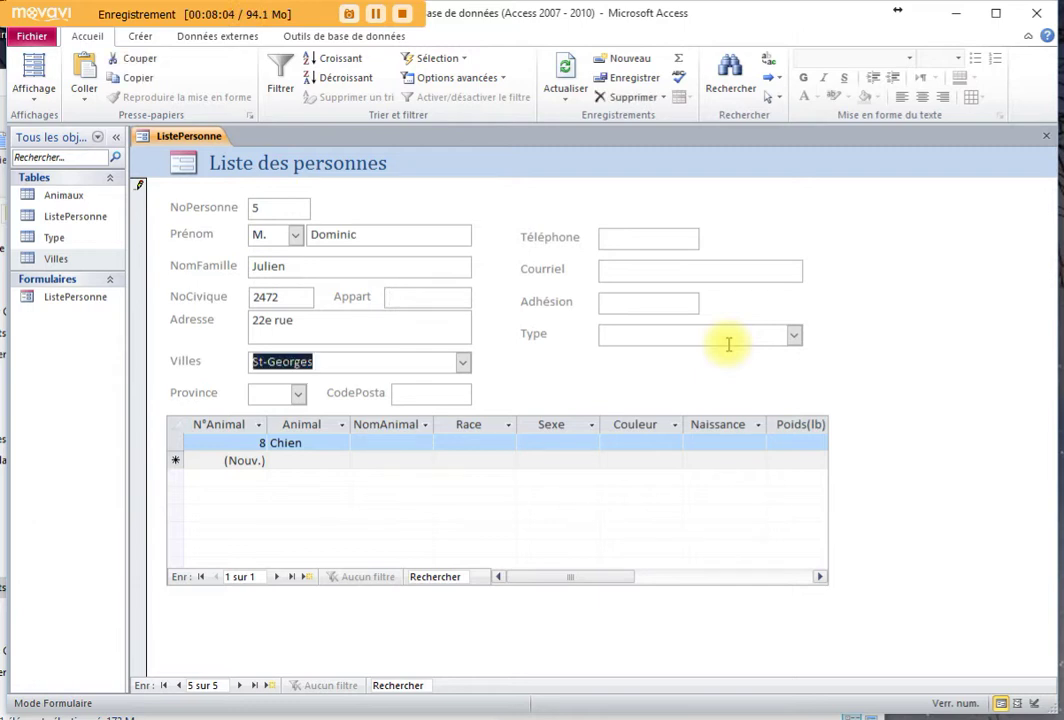
Check the Villes list, leaving St-Georges as the city, and move to Province
click(463, 362)
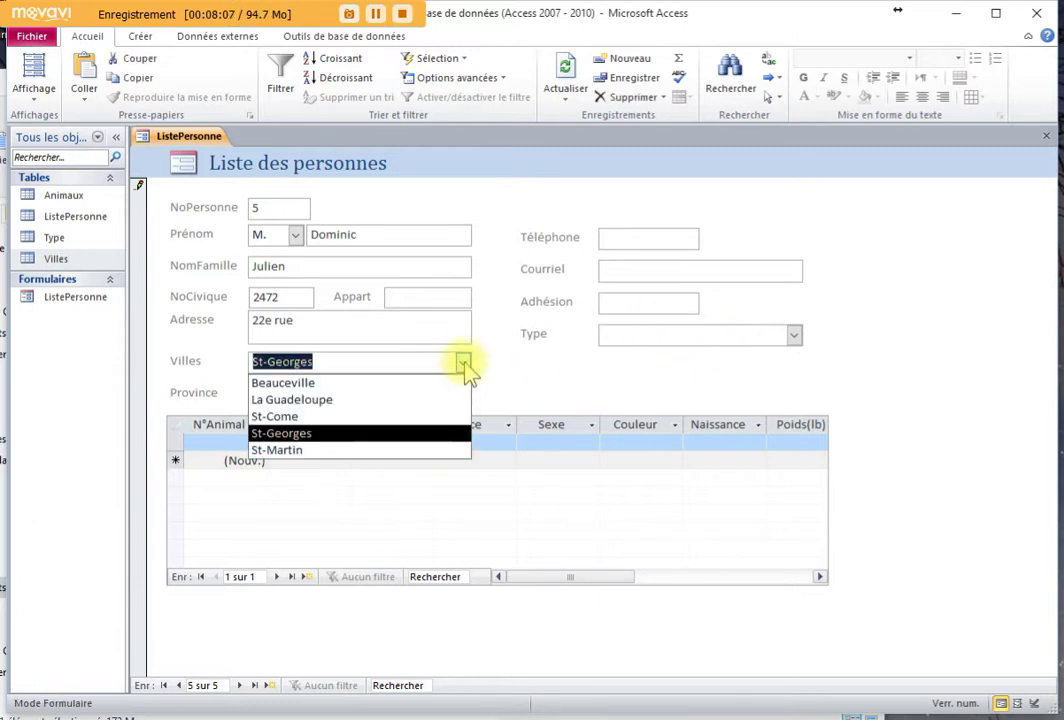
click(385, 430)
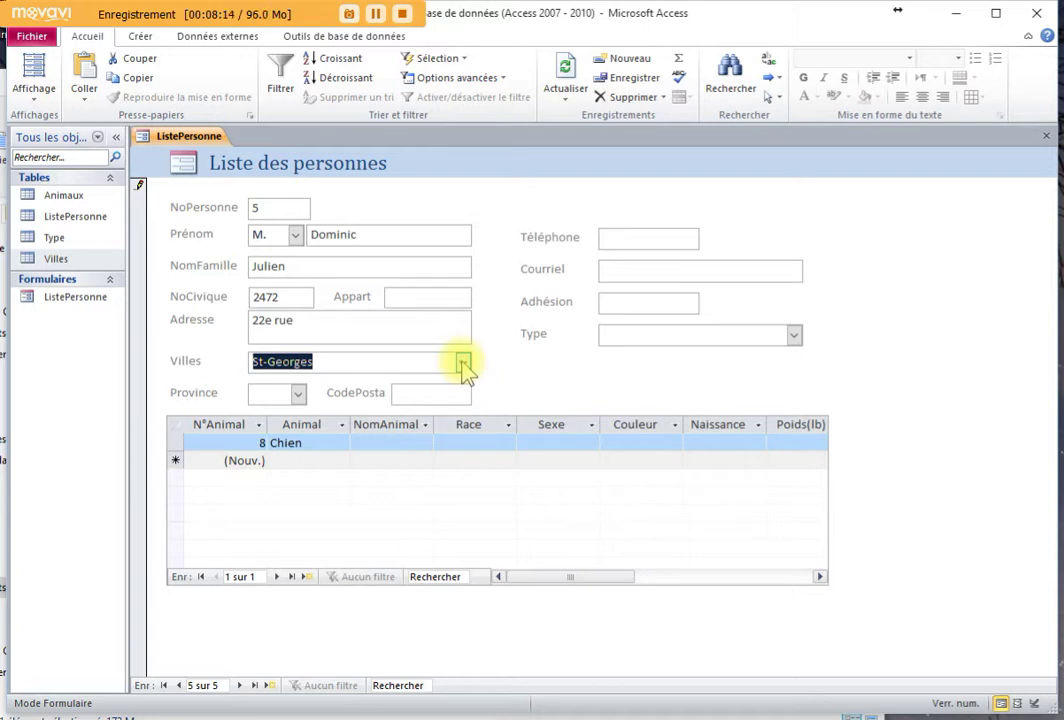
click(463, 362)
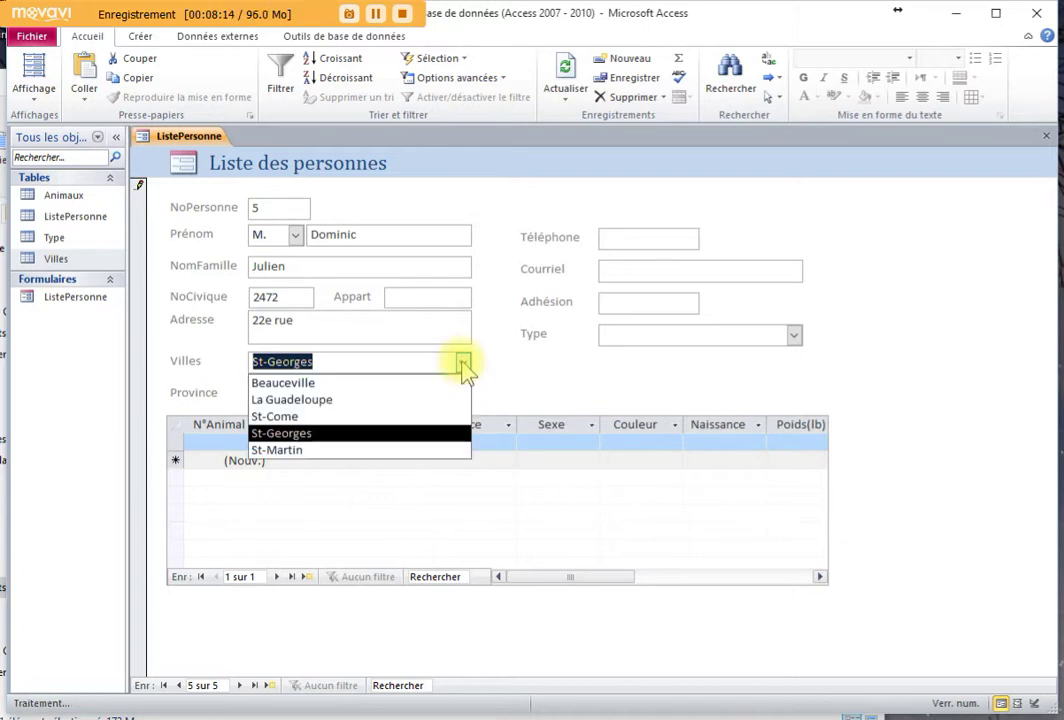
click(282, 426)
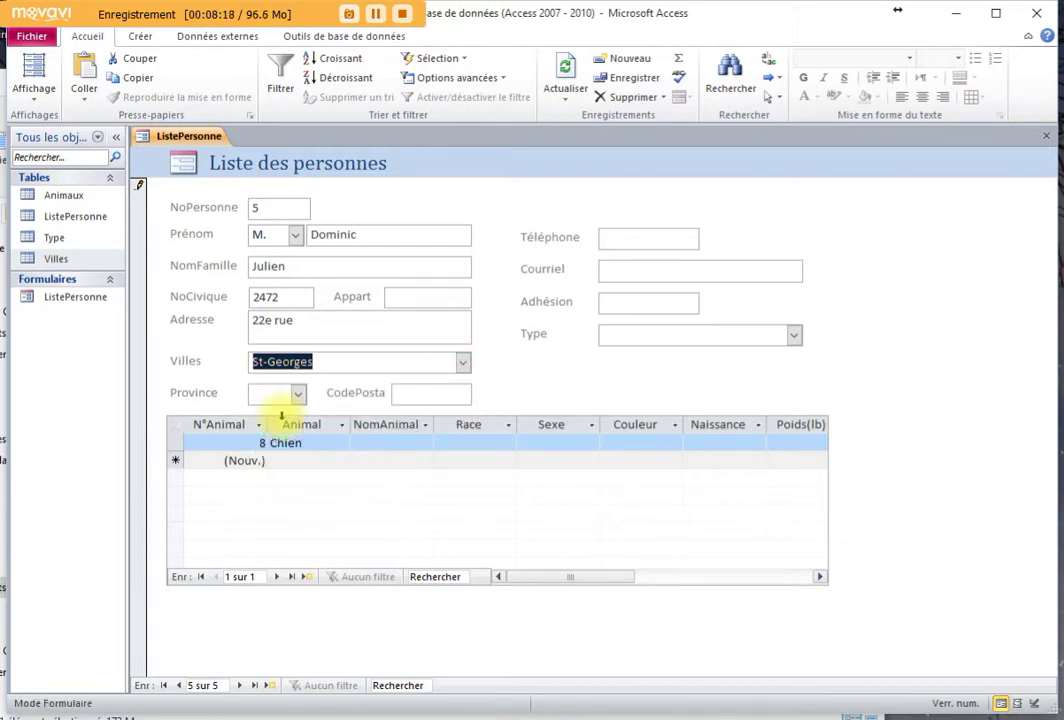
click(463, 362)
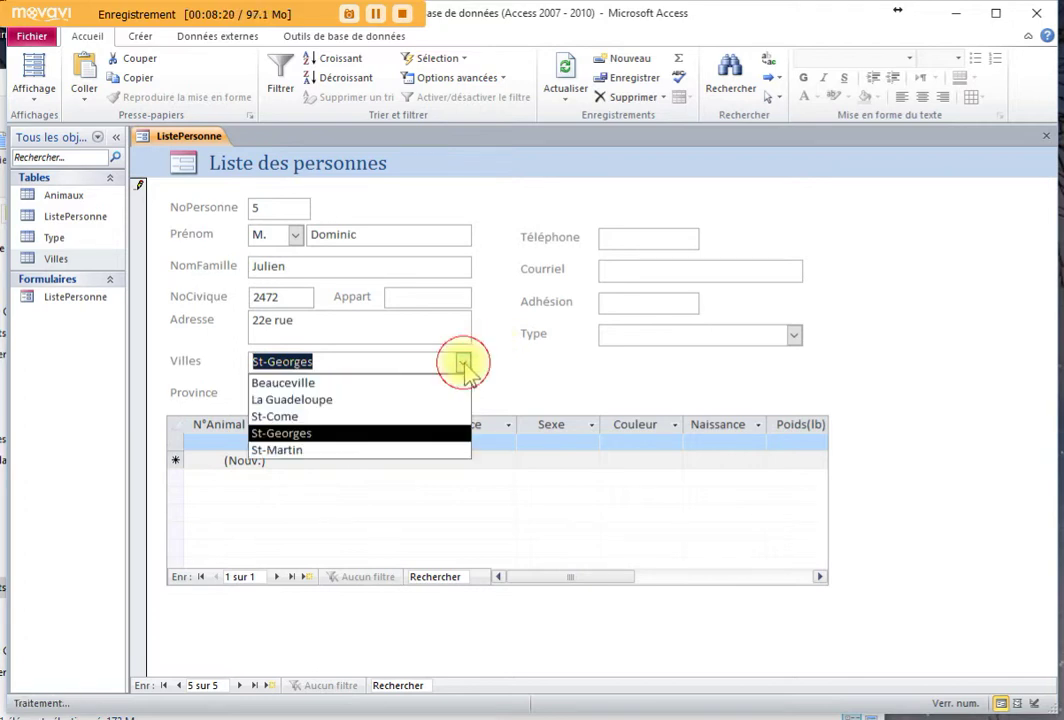
key(Escape)
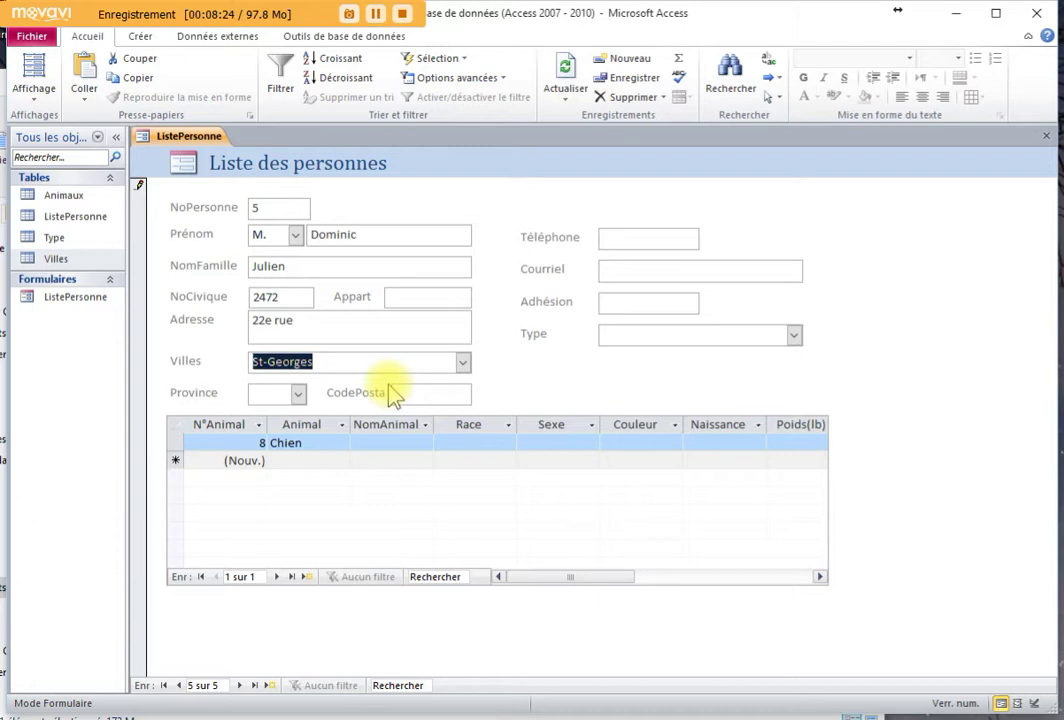
click(275, 393)
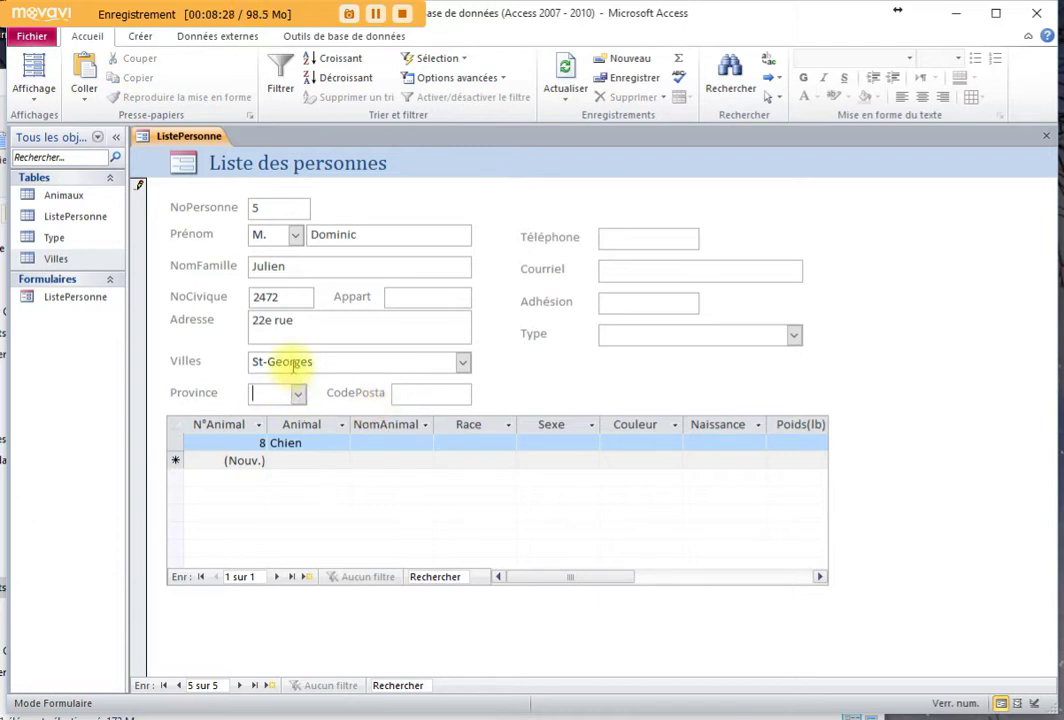
Set the province to Qc and enter the person's postal code
click(316, 363)
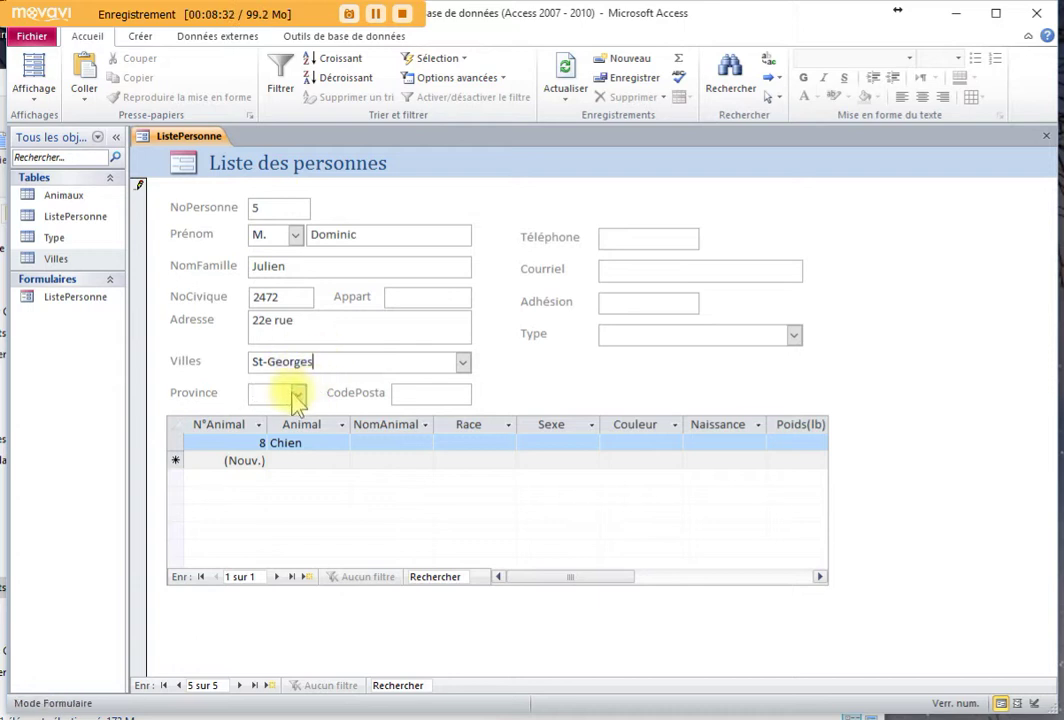
click(299, 399)
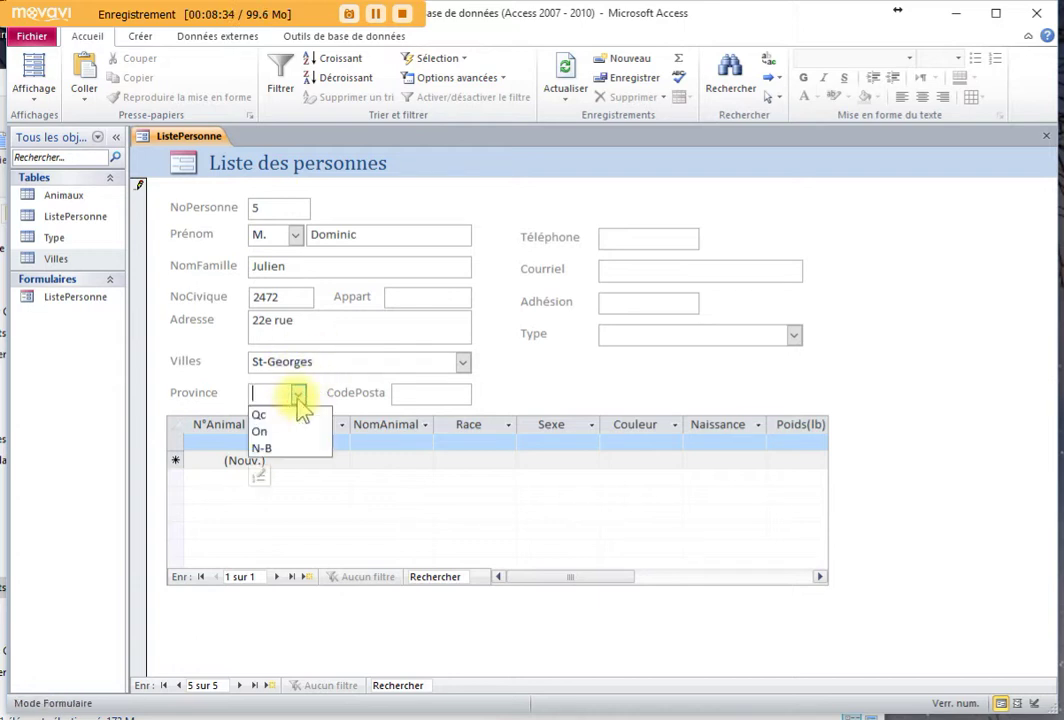
click(290, 413)
key(Tab)
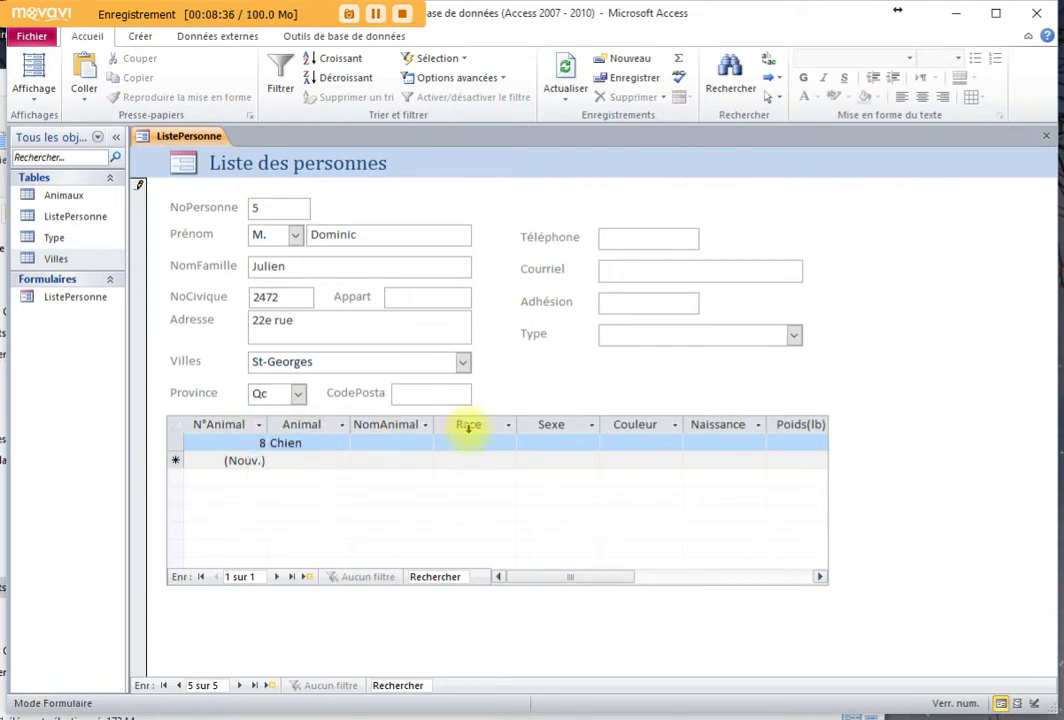
text(G5)
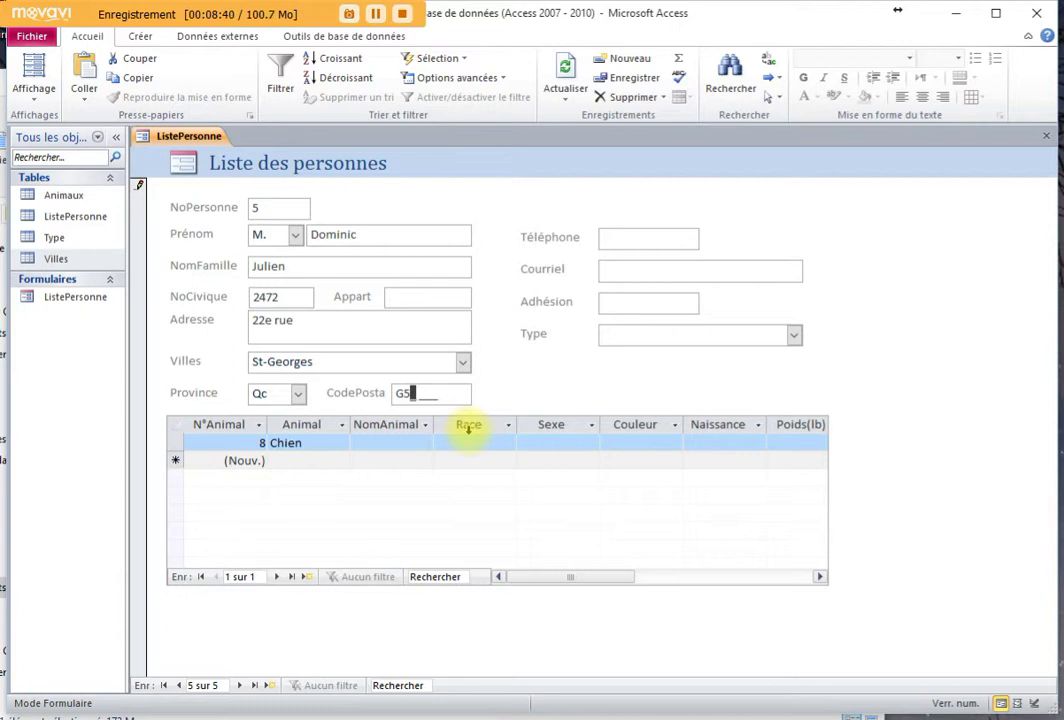
text(Z 1W8)
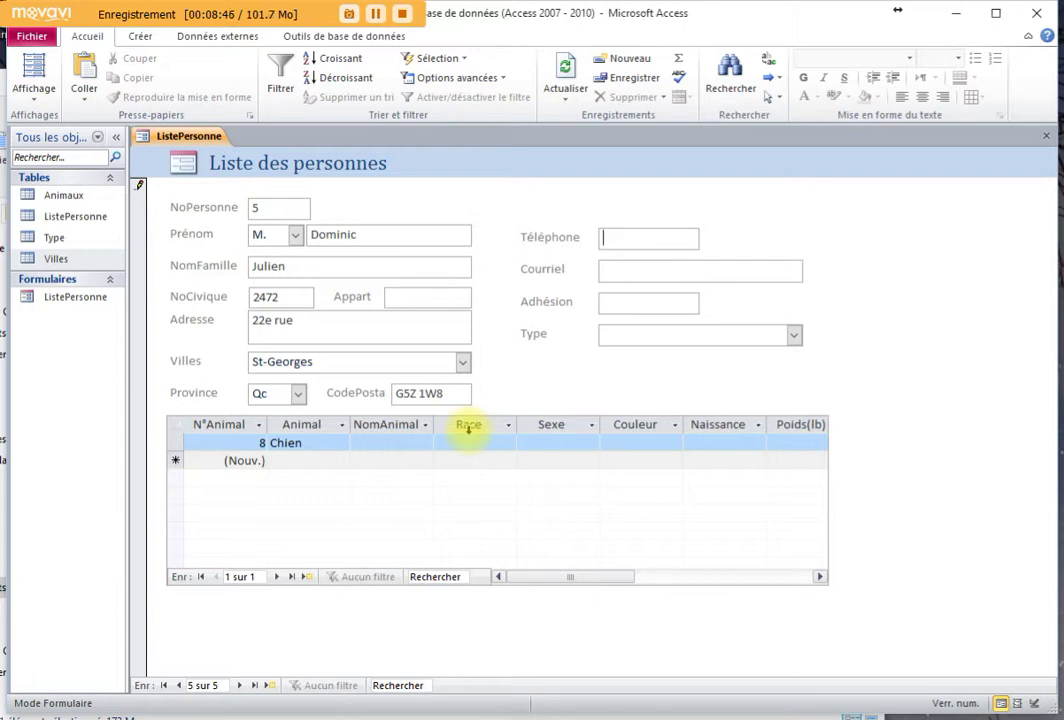
Fill in the phone number, e-mail and membership date 02/03/2011
key(Tab)
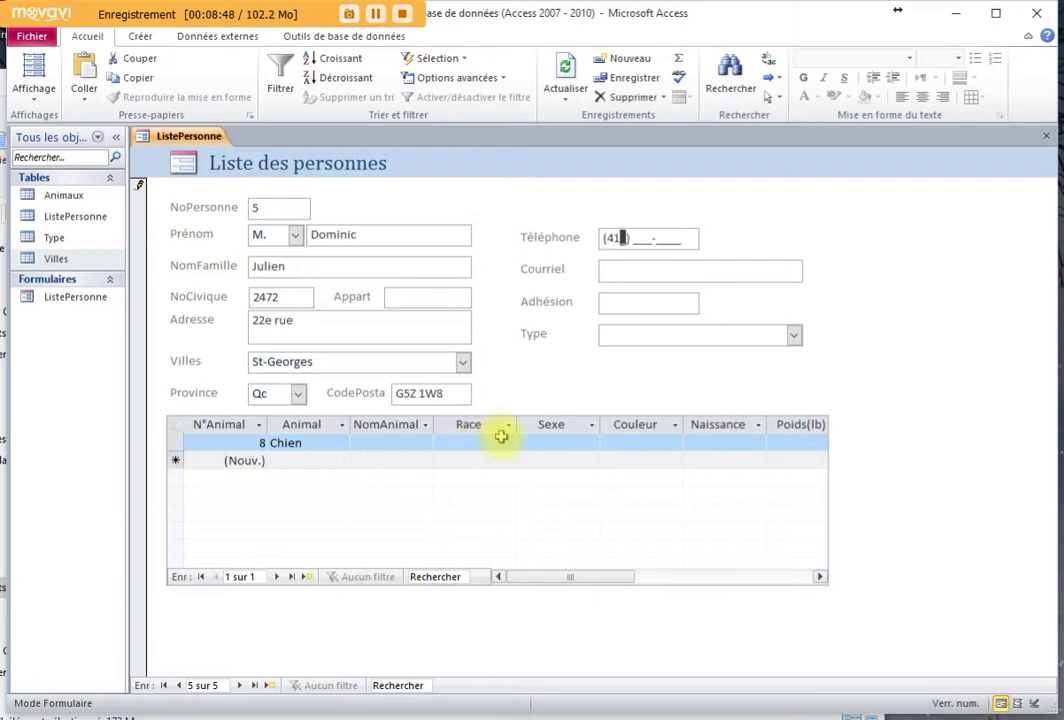
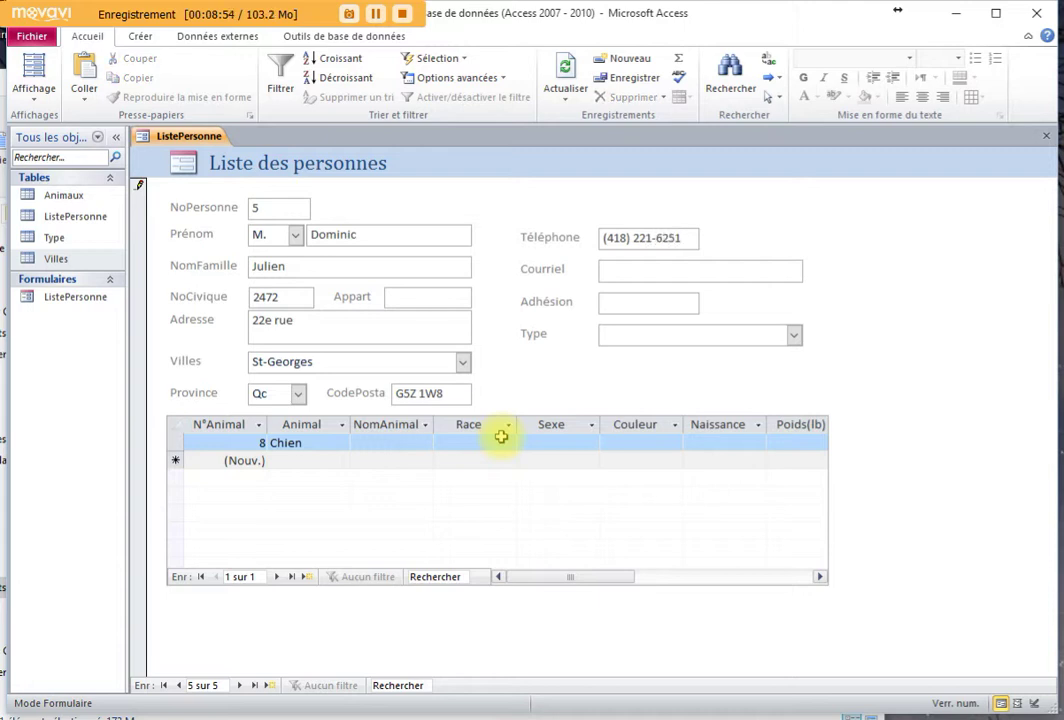
key(Tab)
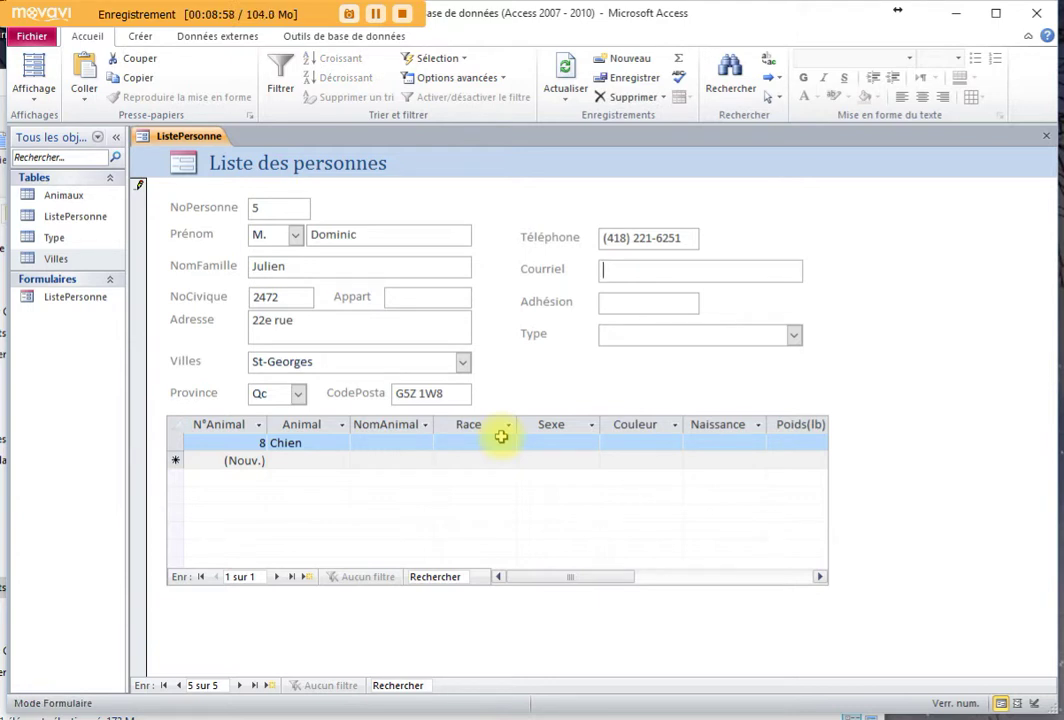
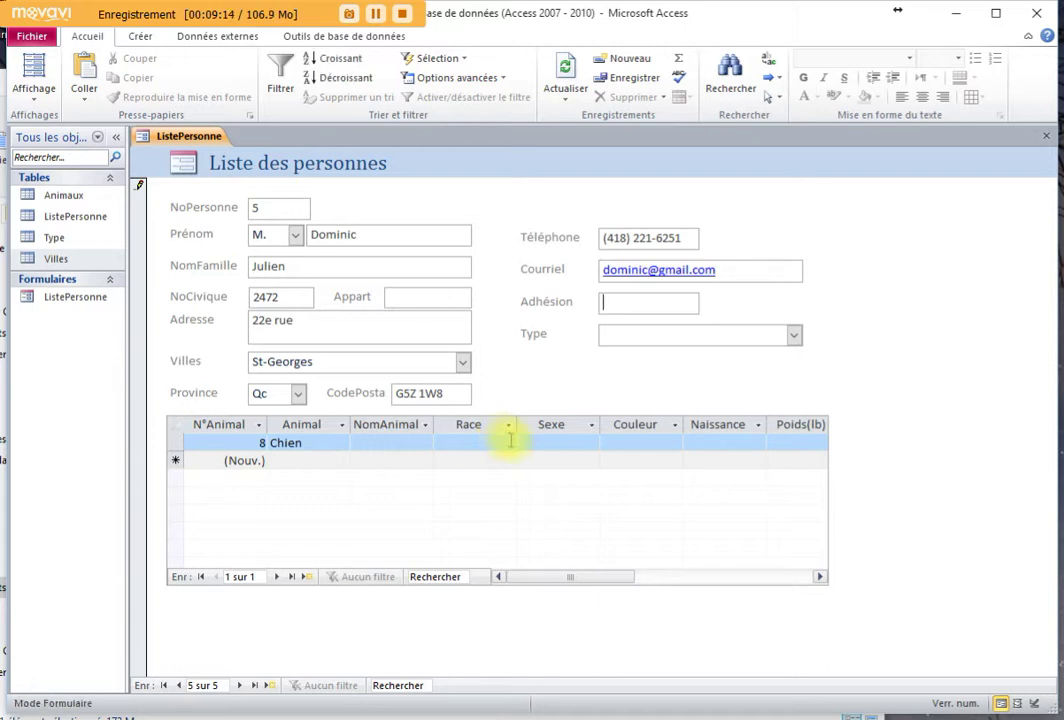
key(Tab)
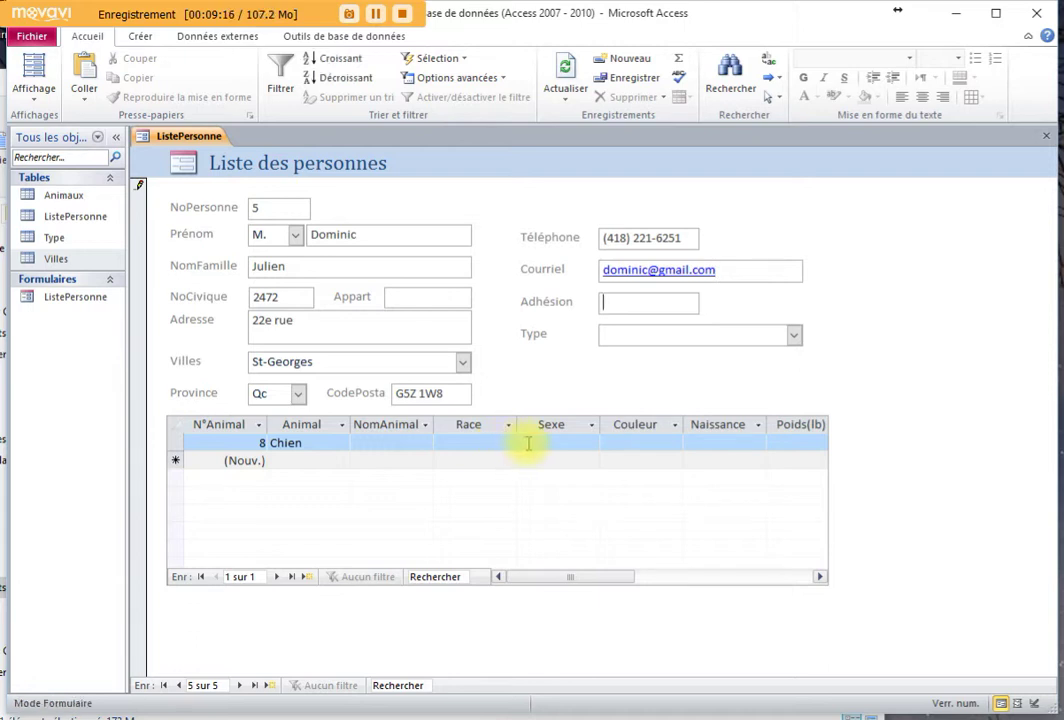
text(02/03/20)
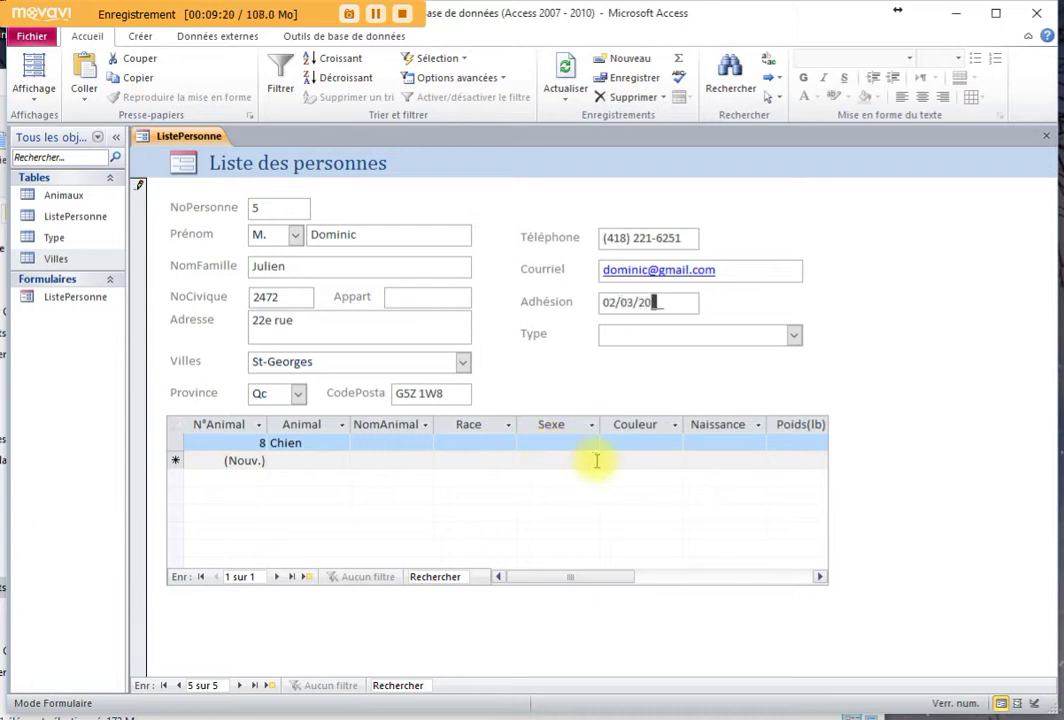
text(11)
Set the person's Type to Membre SPA
key(Tab)
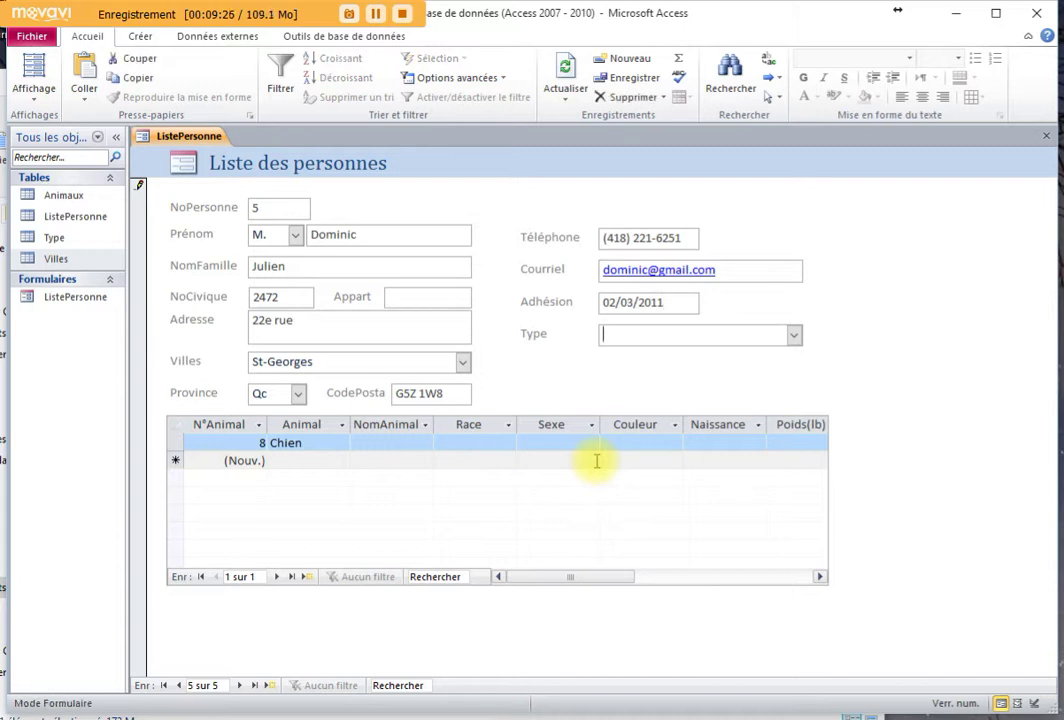
click(793, 335)
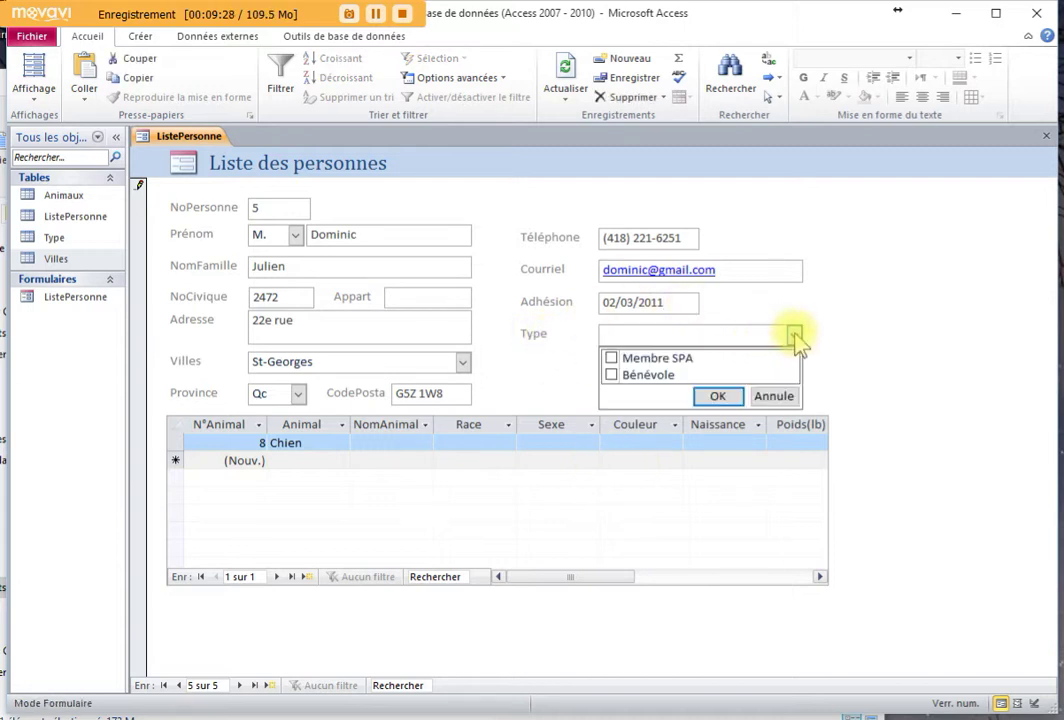
click(611, 358)
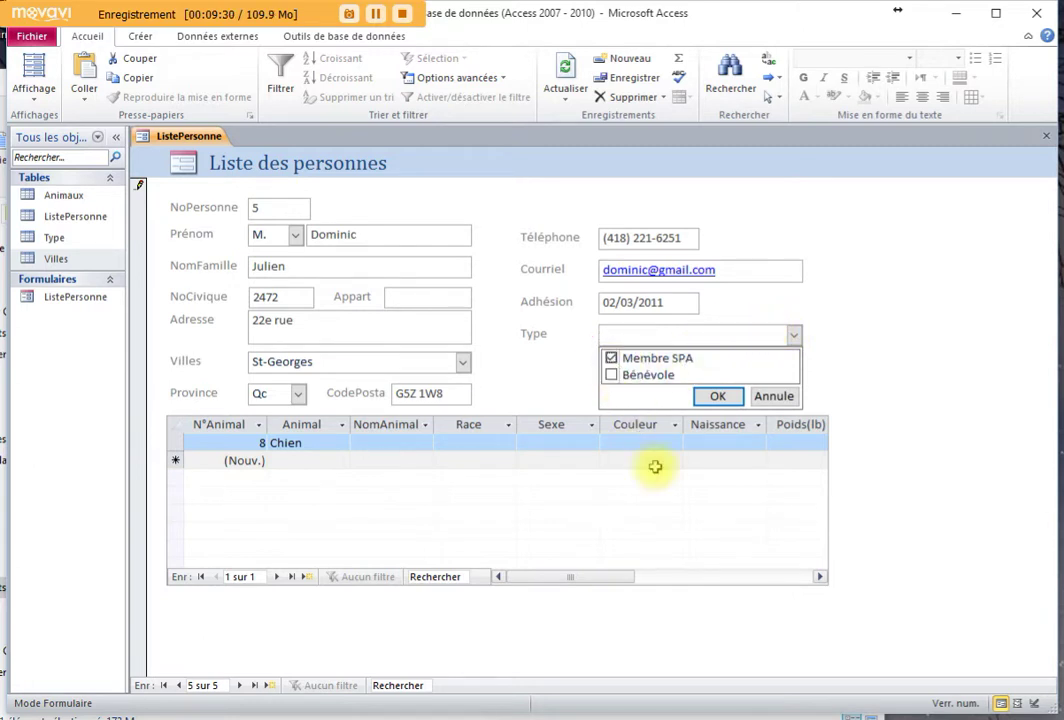
click(717, 396)
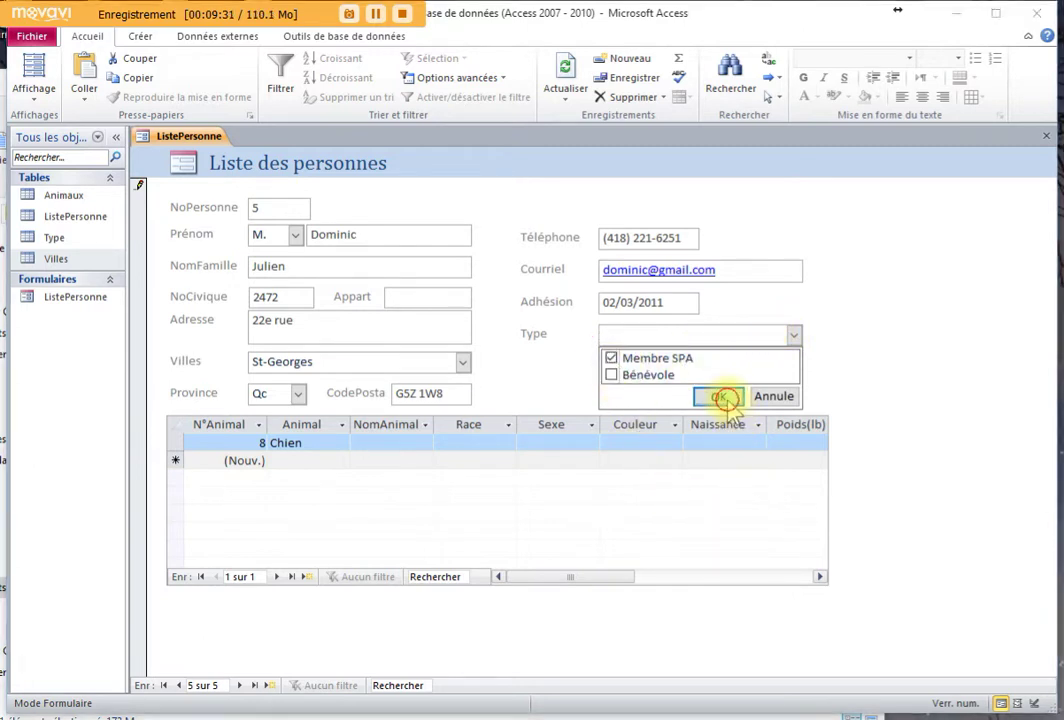
Enter Bijou as animal 8's NomAnimal and Doberman as its Race
click(364, 442)
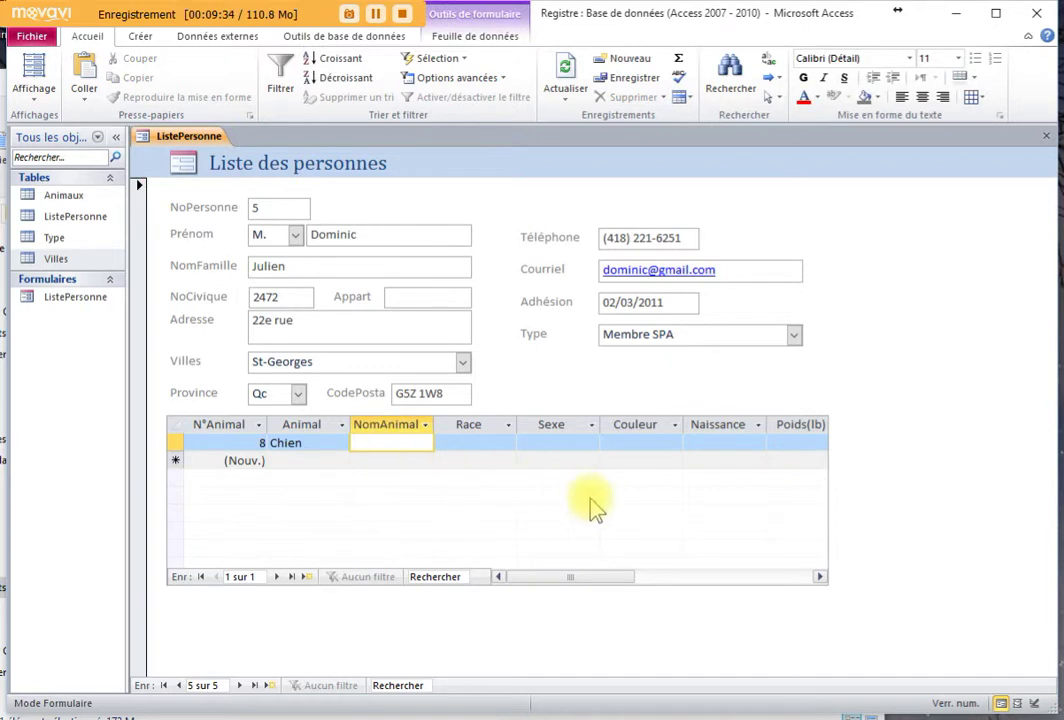
text(Bijou)
key(Tab)
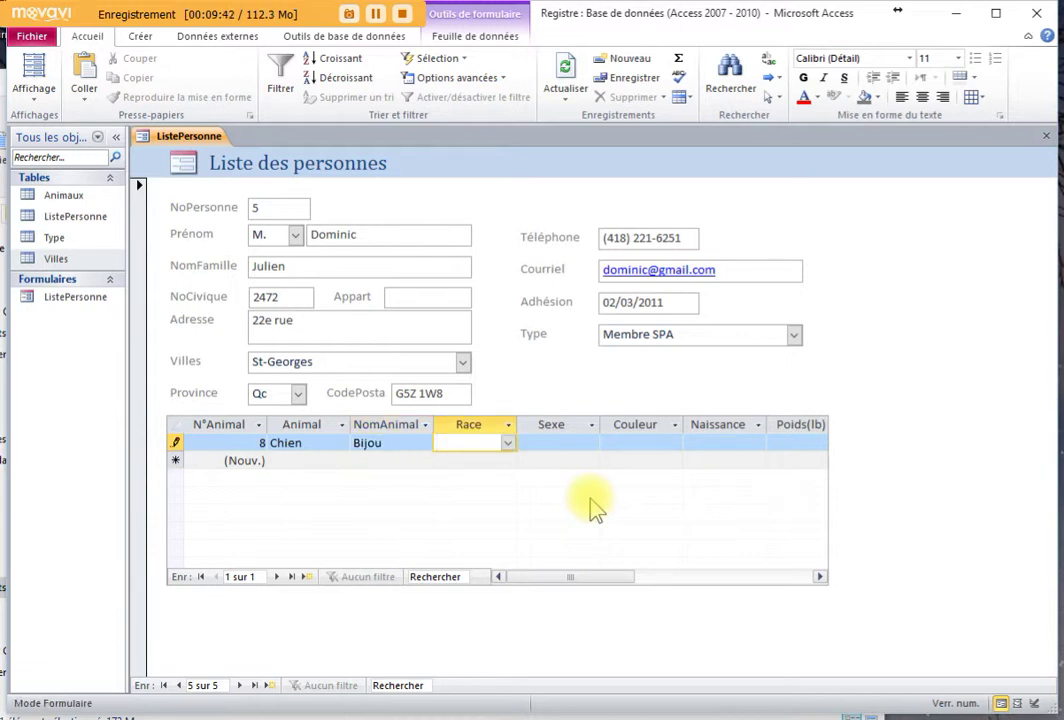
text(Doberman)
key(Return)
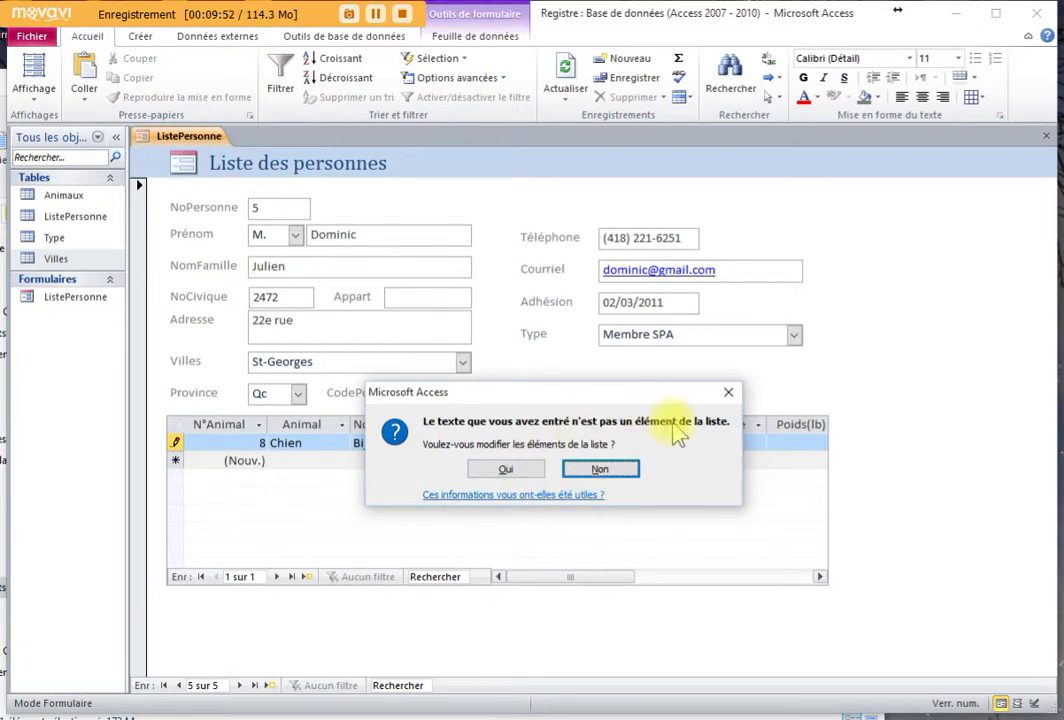
Add Doberman to the breed list and select it as Bijou's Race
click(506, 468)
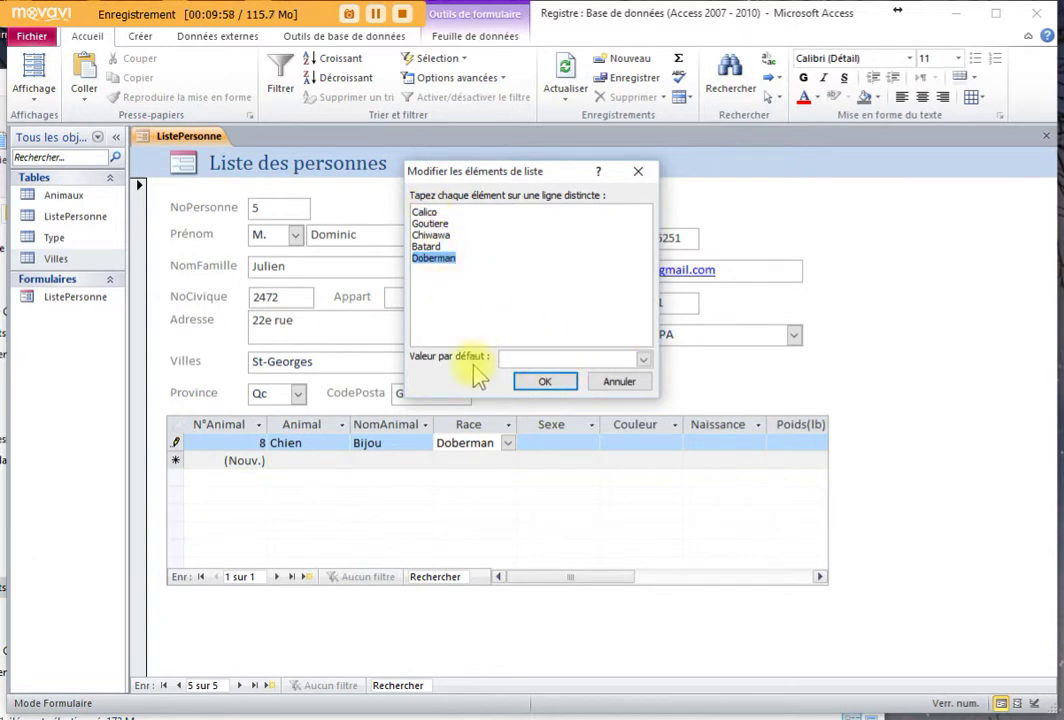
click(558, 386)
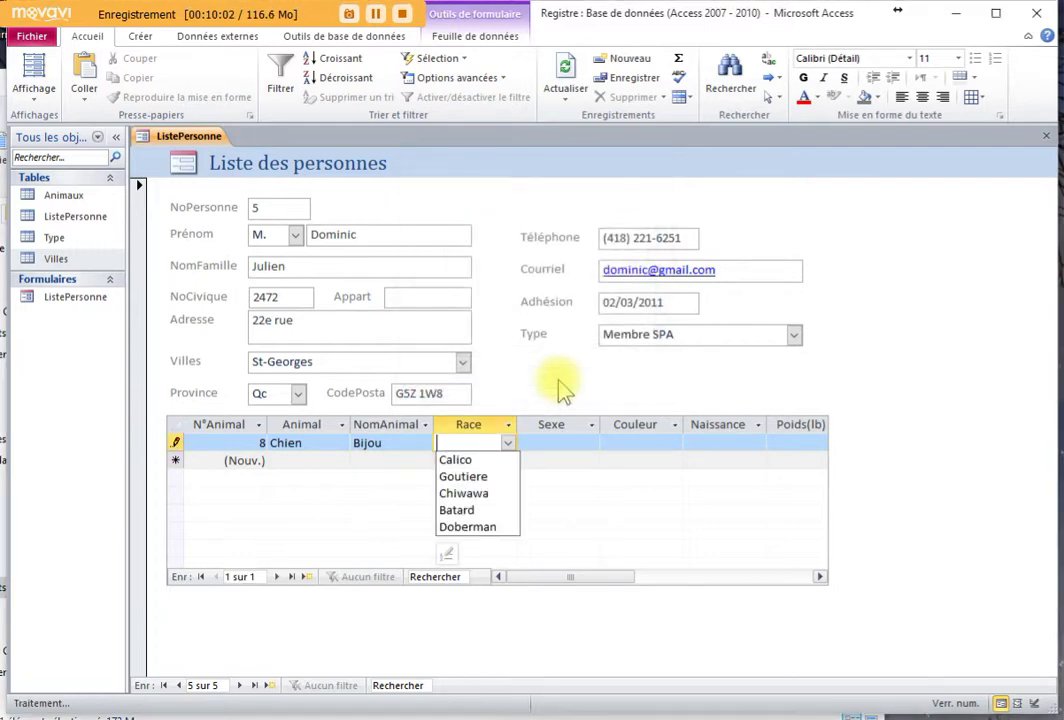
click(487, 527)
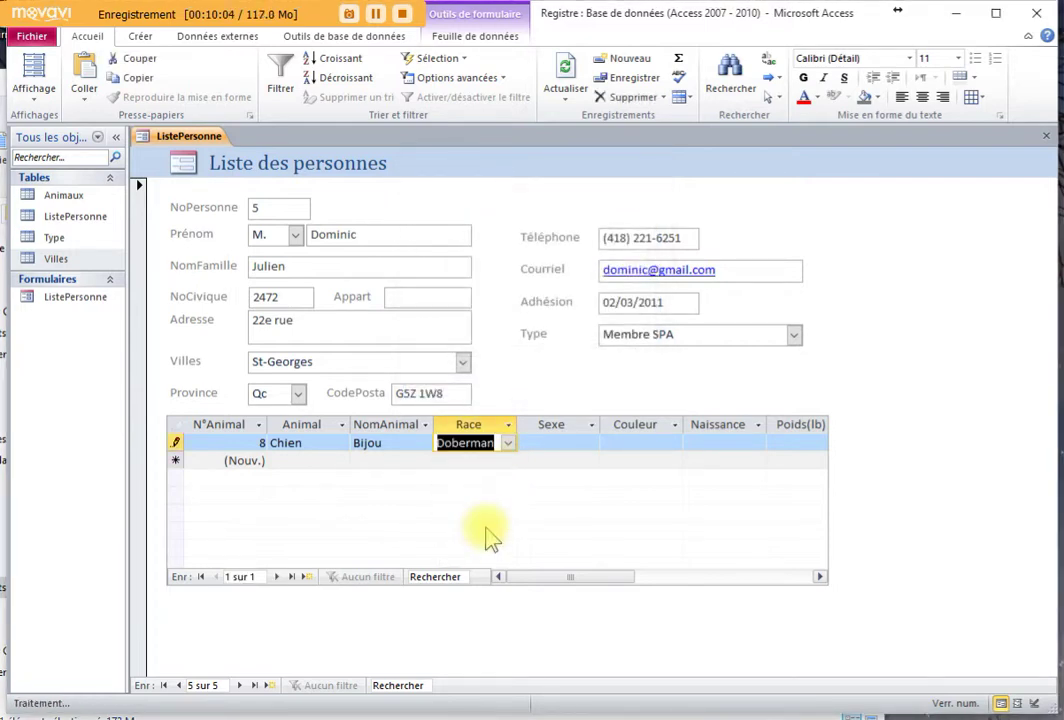
Move between the Sexe and Race cells and reopen the breed choices
click(544, 444)
click(467, 443)
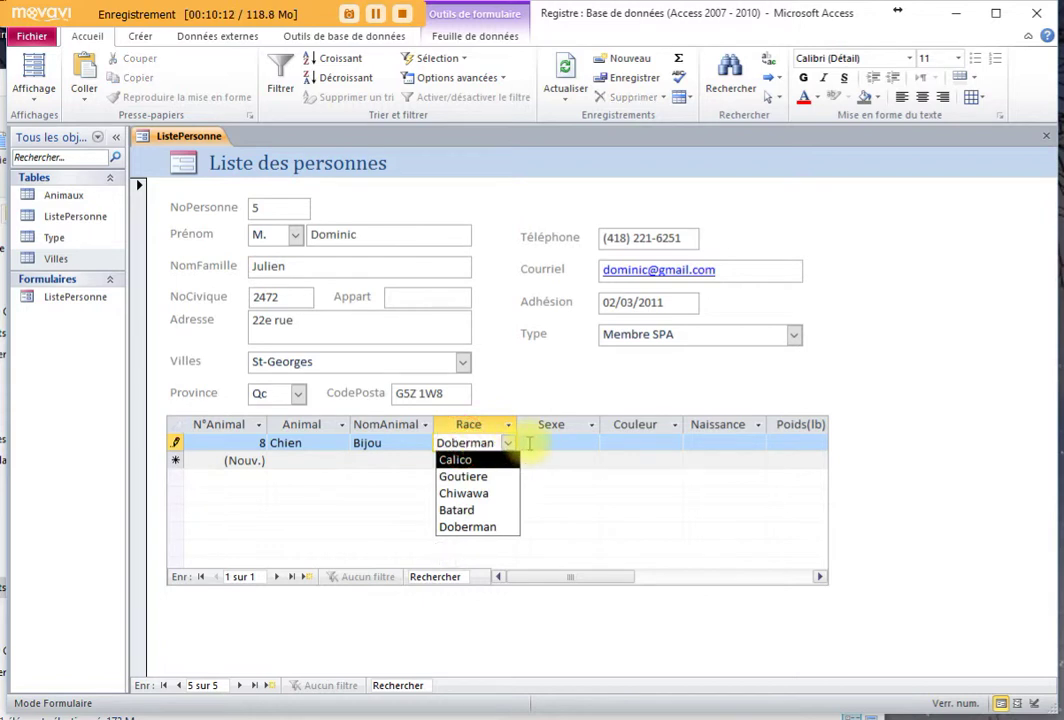
click(528, 443)
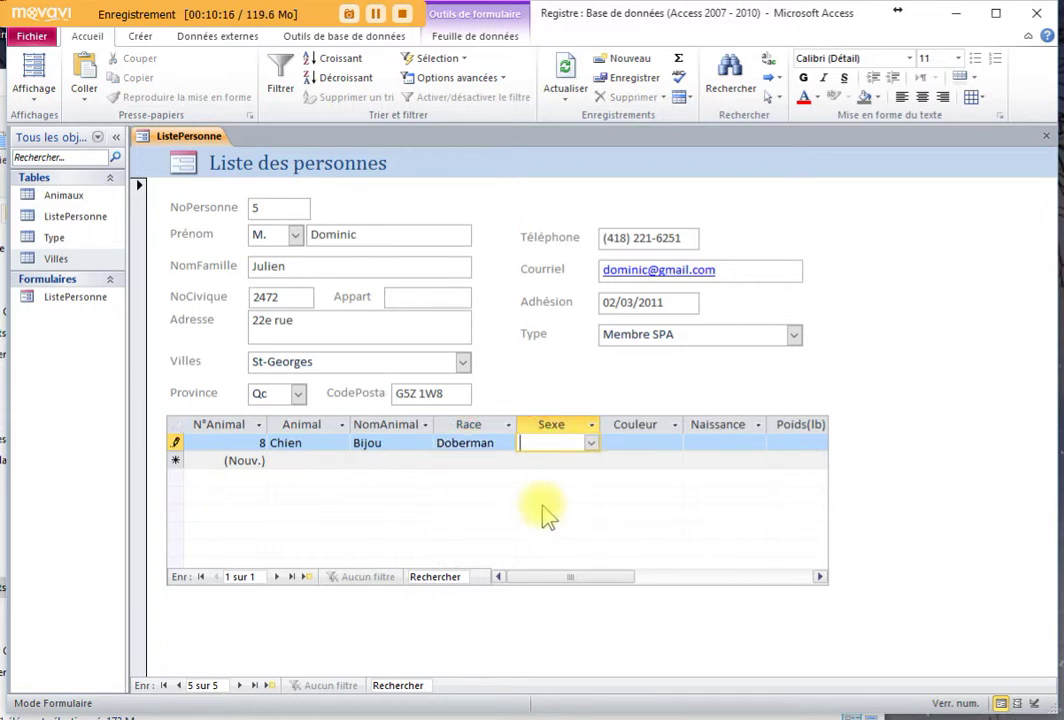
click(470, 443)
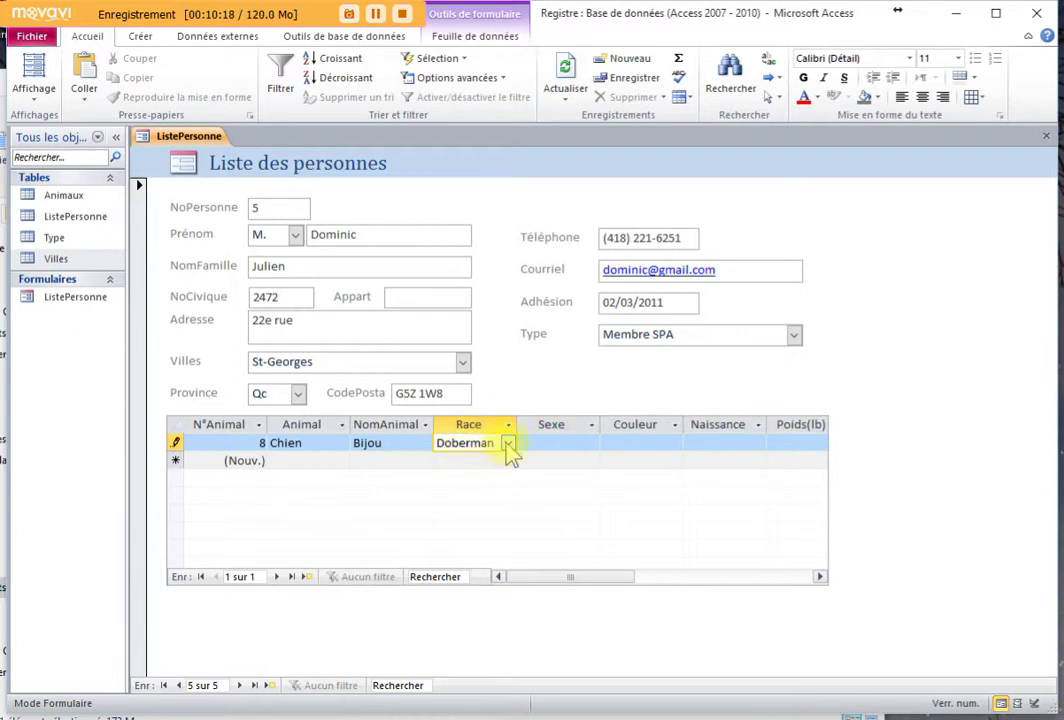
click(508, 443)
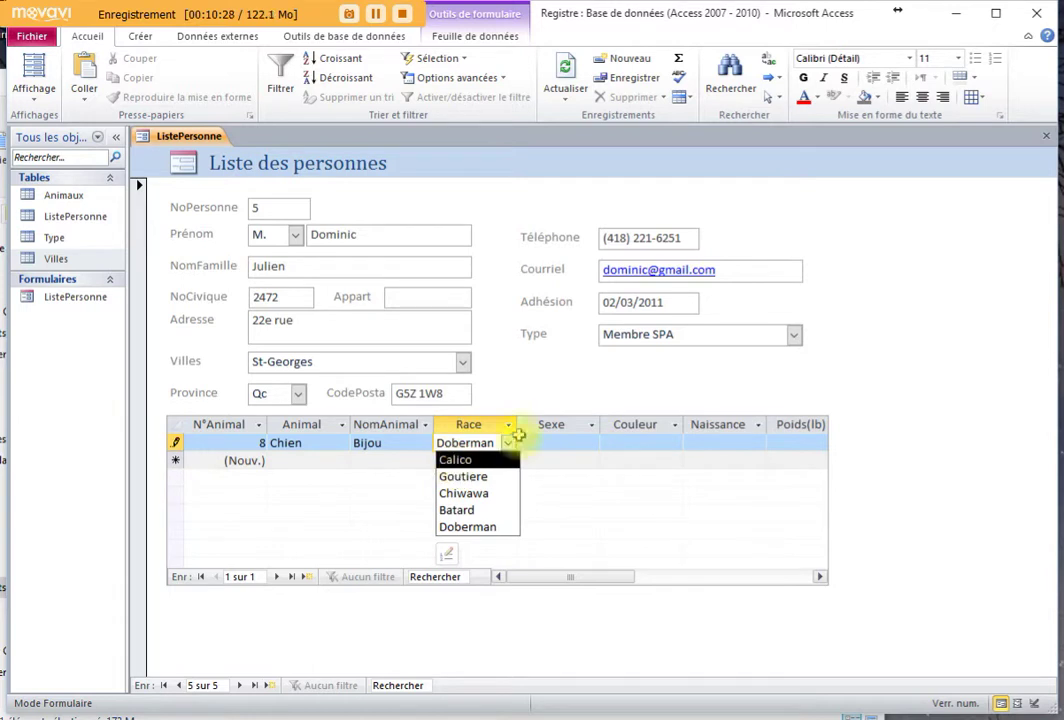
Enter sex F, colour Noir and birth date 04/02/2009 for Bijou
click(548, 442)
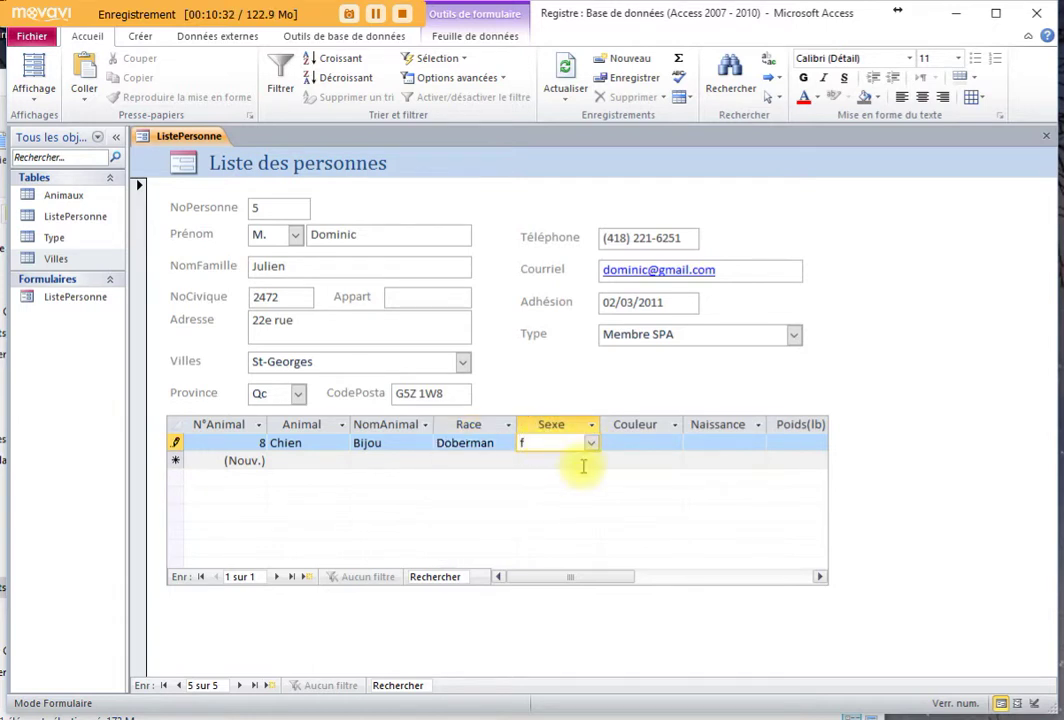
key(Tab)
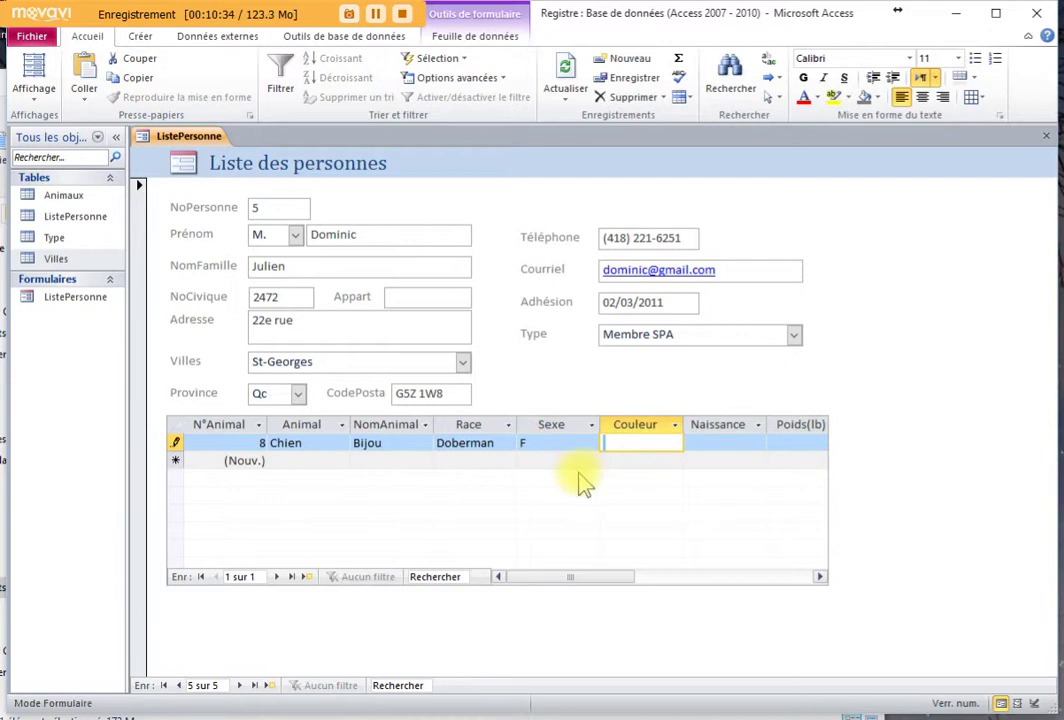
text(Noi)
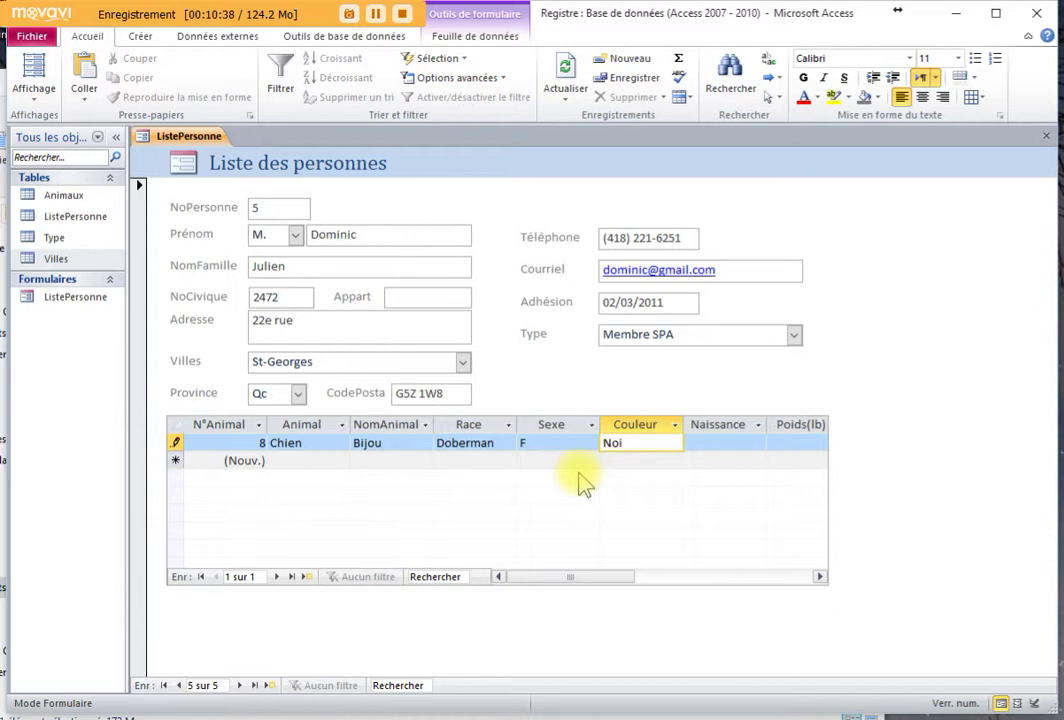
text(r)
key(Tab)
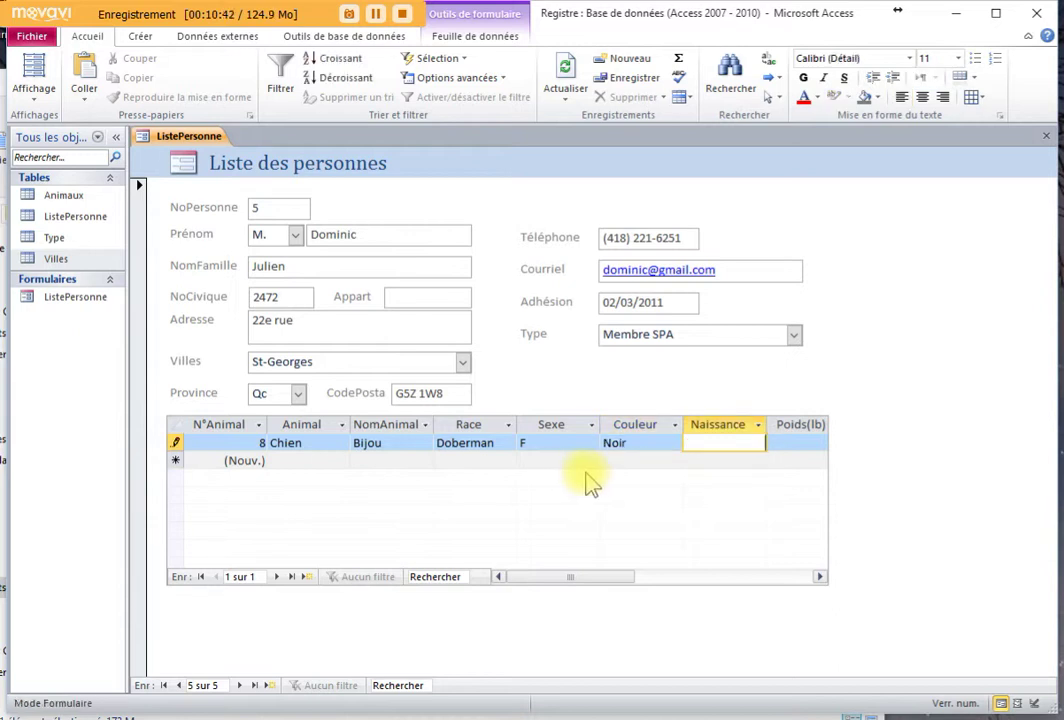
text(04/)
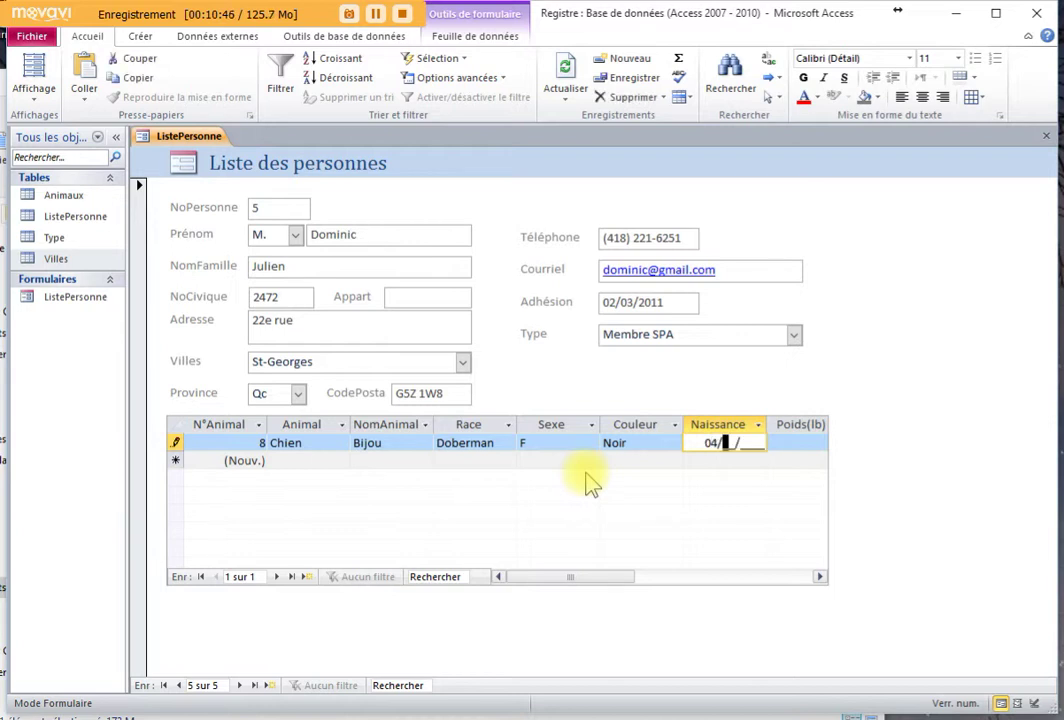
text(02/2009)
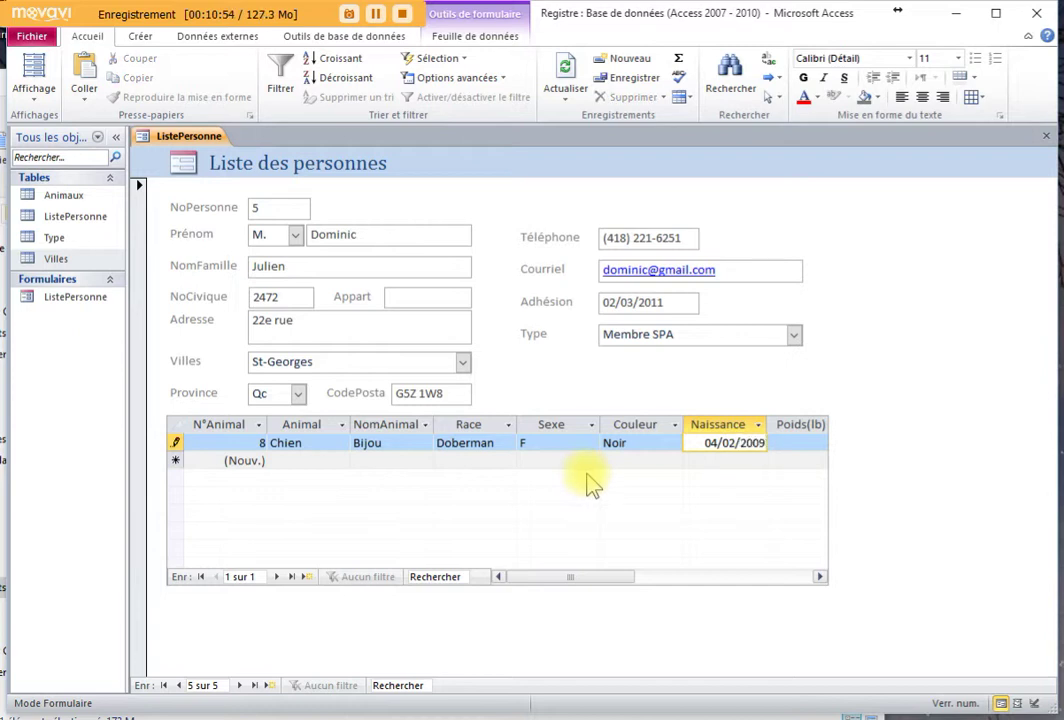
key(Tab)
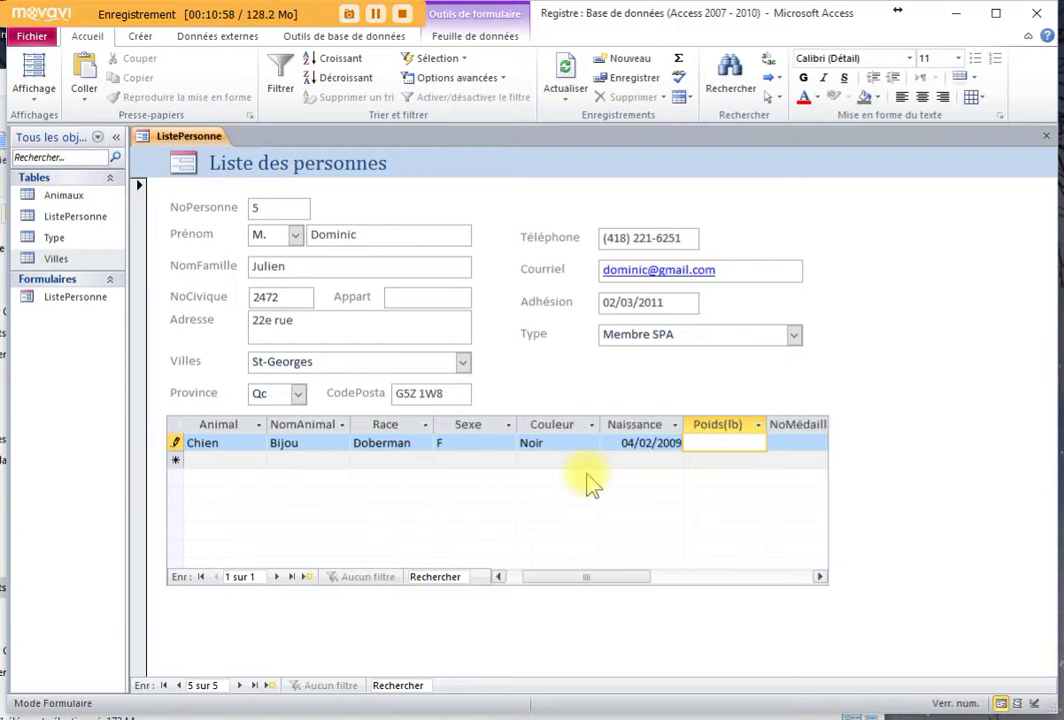
Confirm weight 85 and medal number 2222, save the animal row, and select Adhésion
key(Tab)
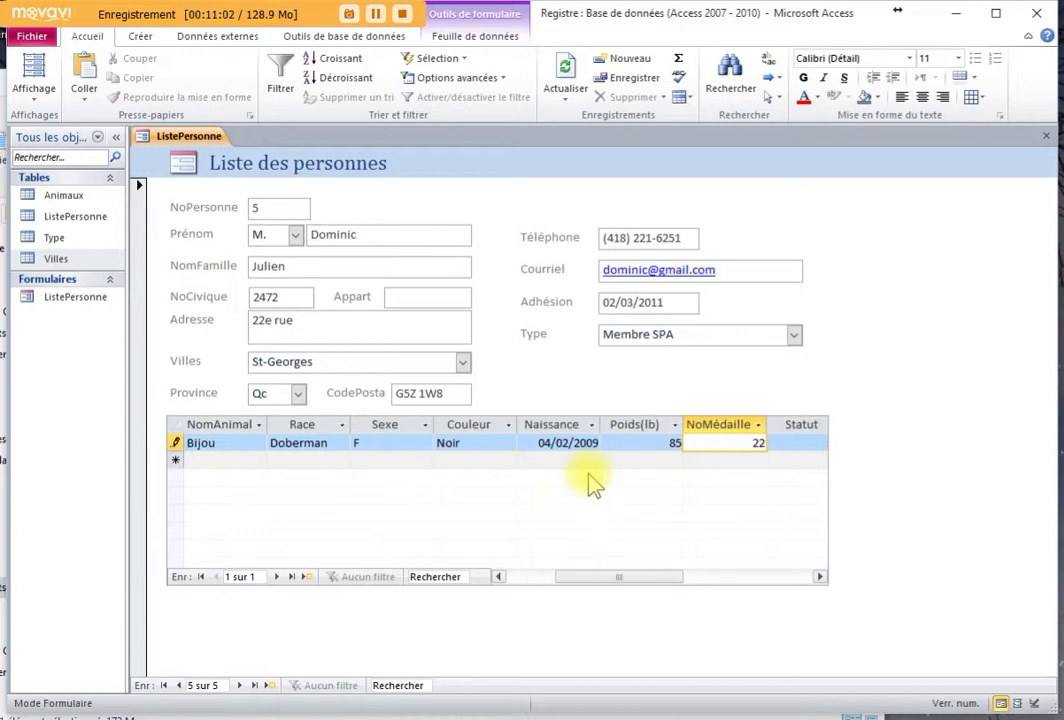
key(Tab)
key(Tab)
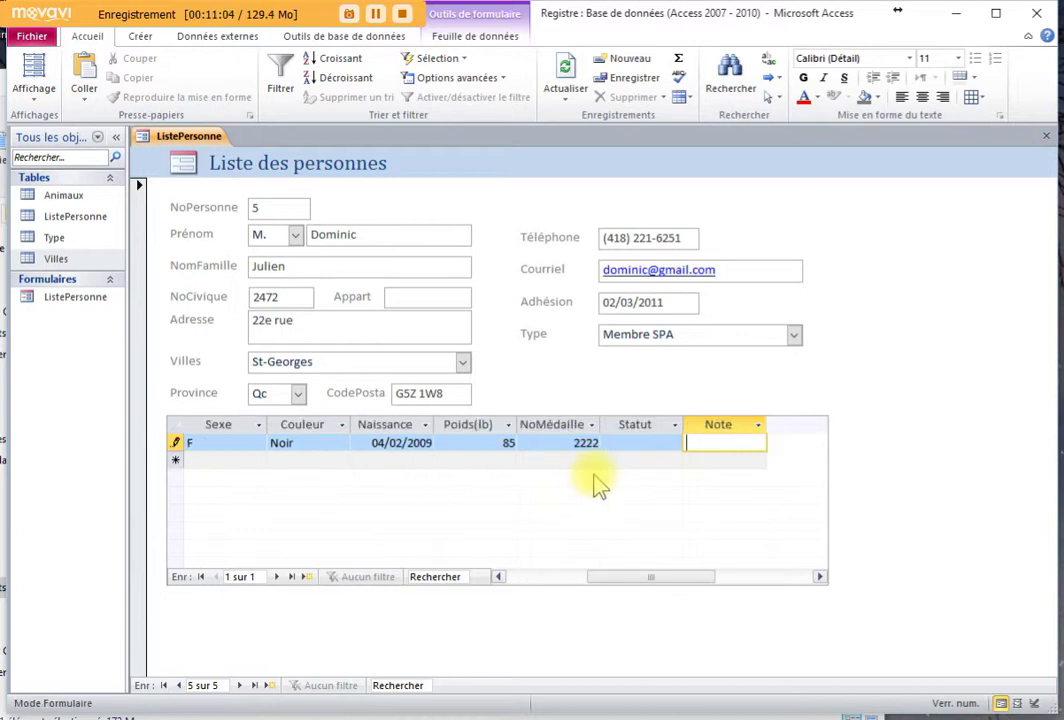
key(Tab)
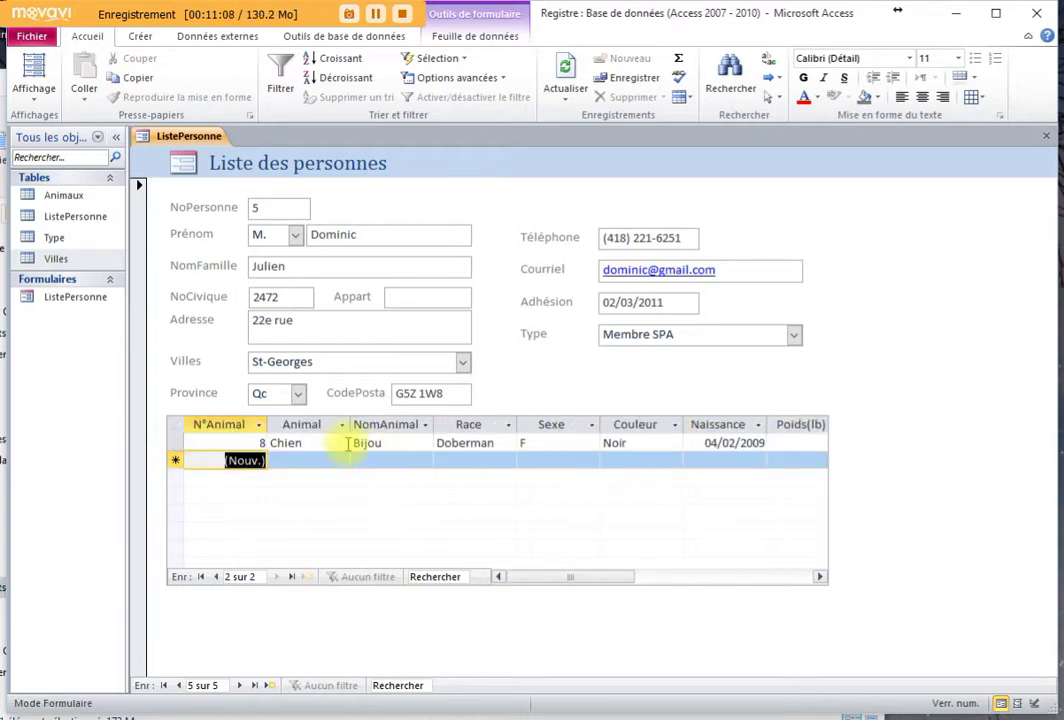
click(312, 443)
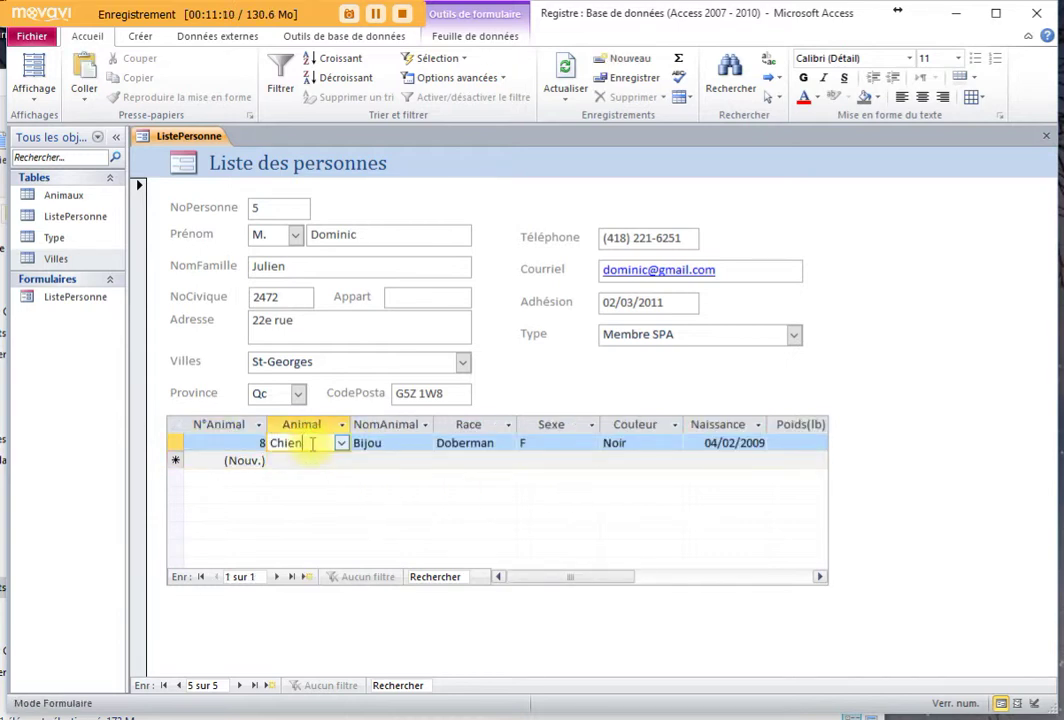
click(635, 302)
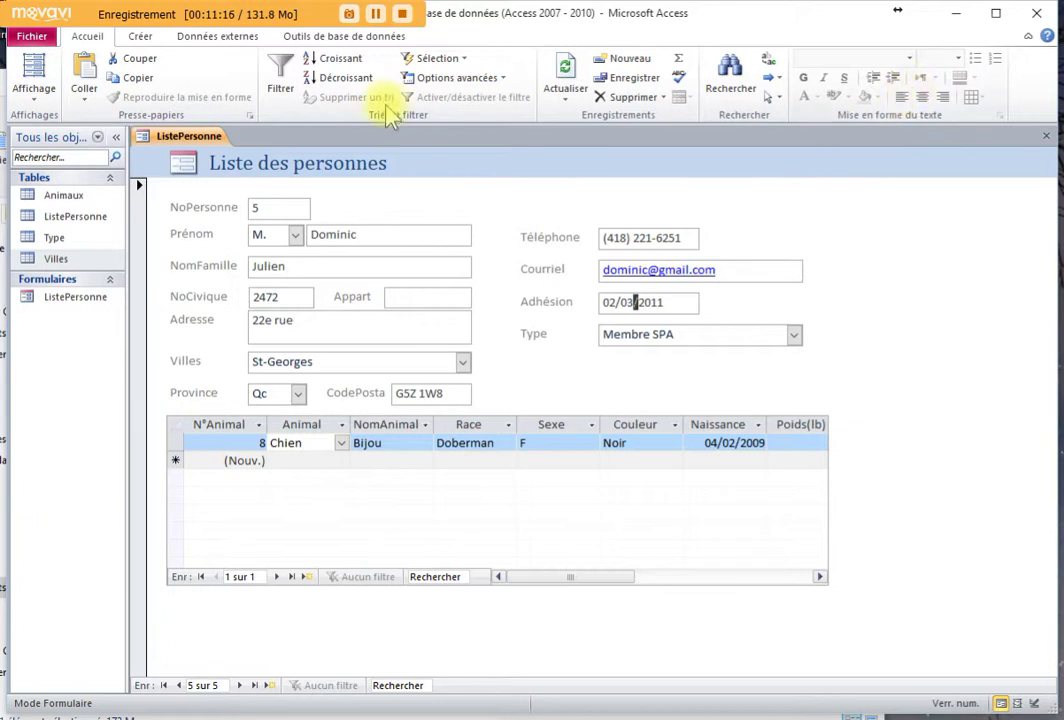
click(921, 96)
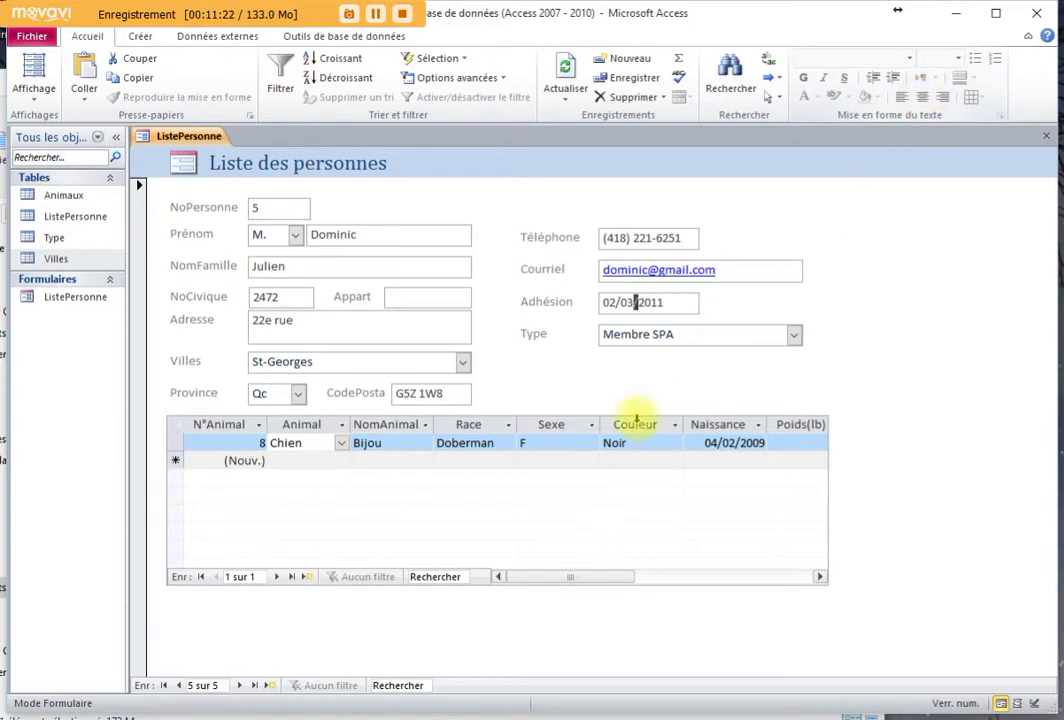
Switch to Layout View and float a narrower Property Sheet off the form fields
click(34, 72)
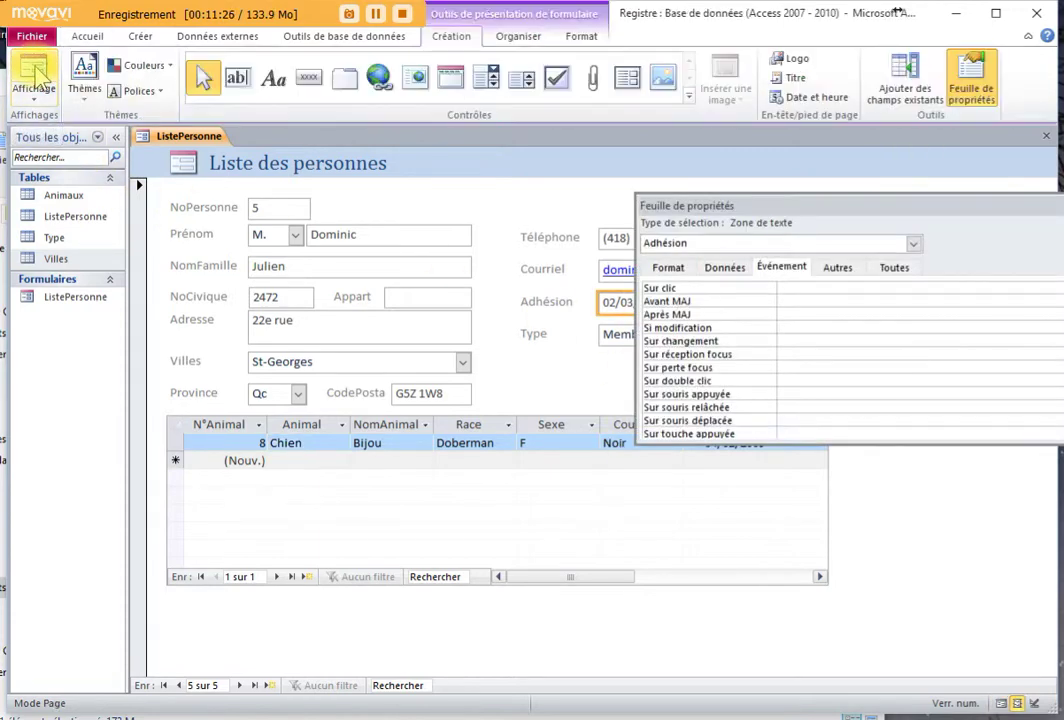
drag(884, 207, 507, 356)
drag(755, 413, 585, 418)
drag(475, 352, 910, 387)
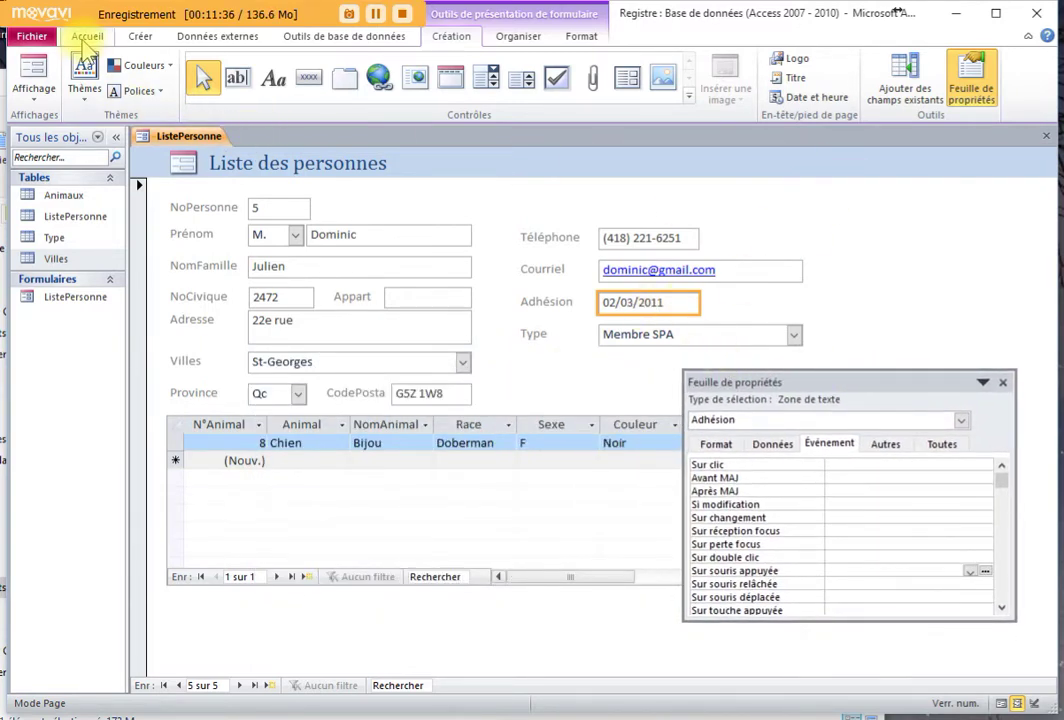
Centre the Adhésion, CodePostal and Téléphone values, then select the Adresse and Villes boxes
click(85, 37)
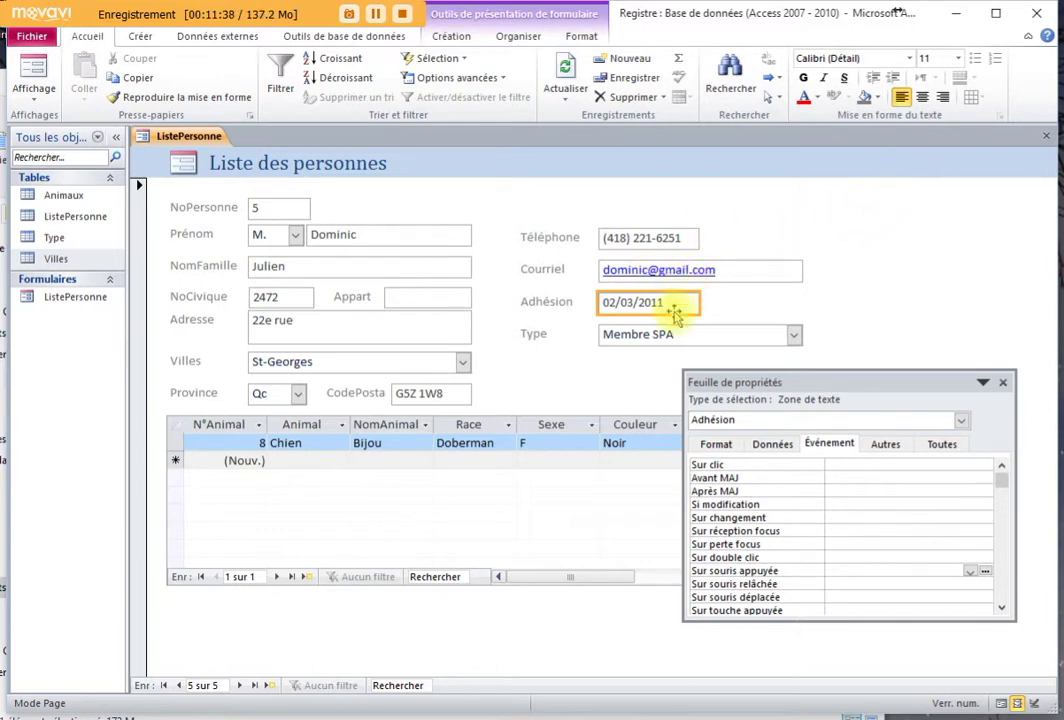
click(922, 97)
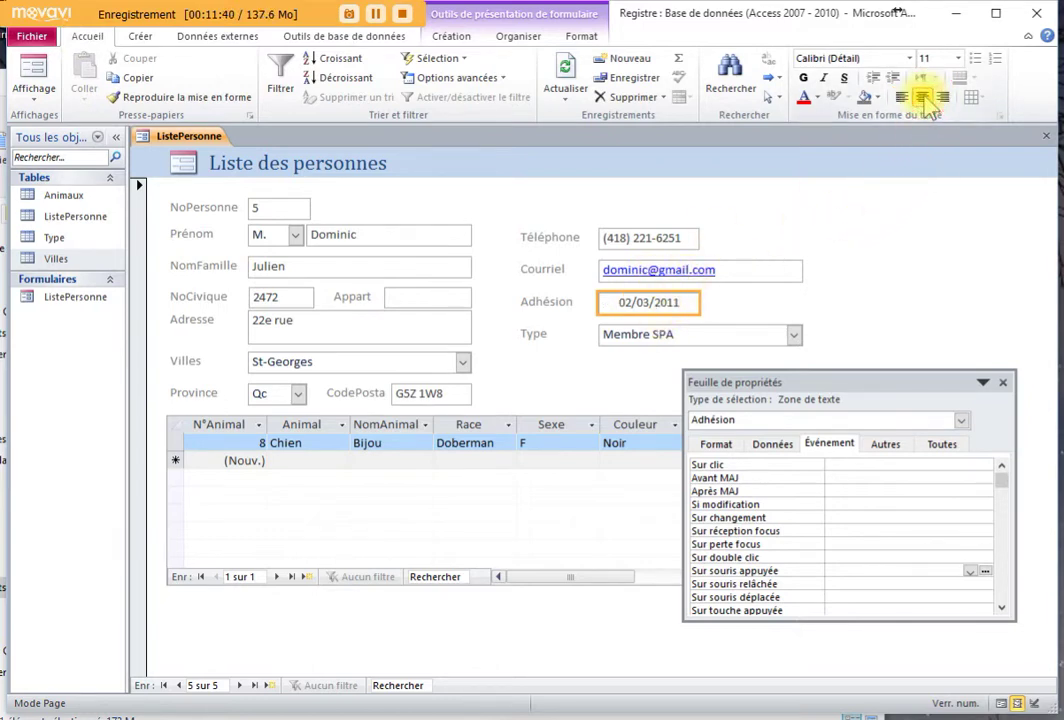
click(441, 396)
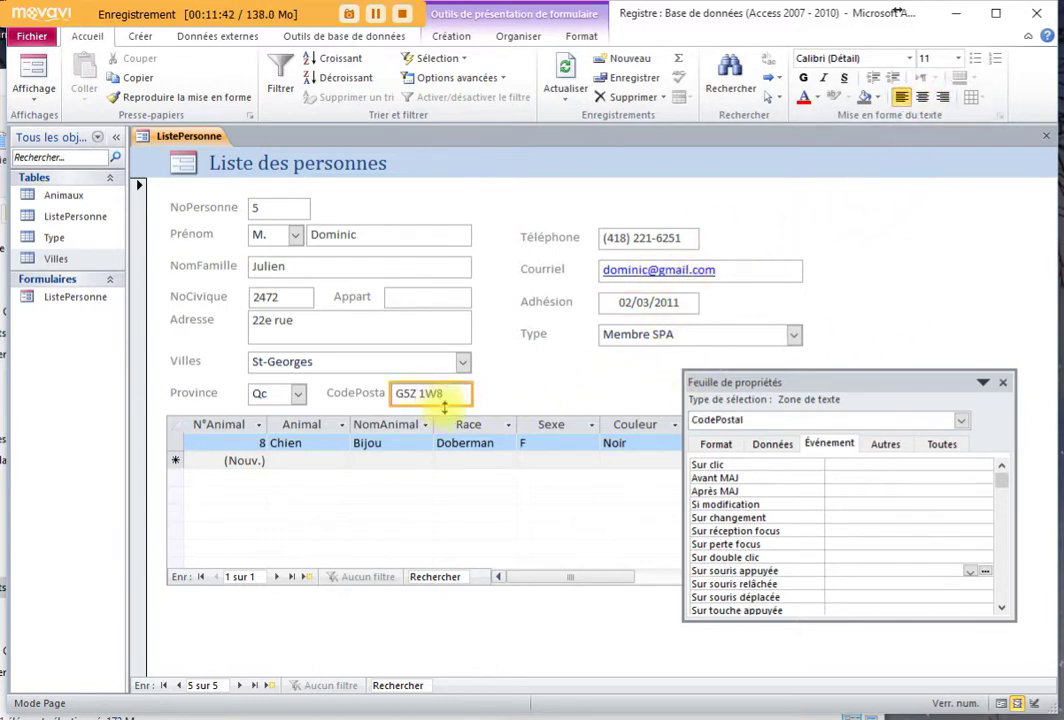
click(922, 97)
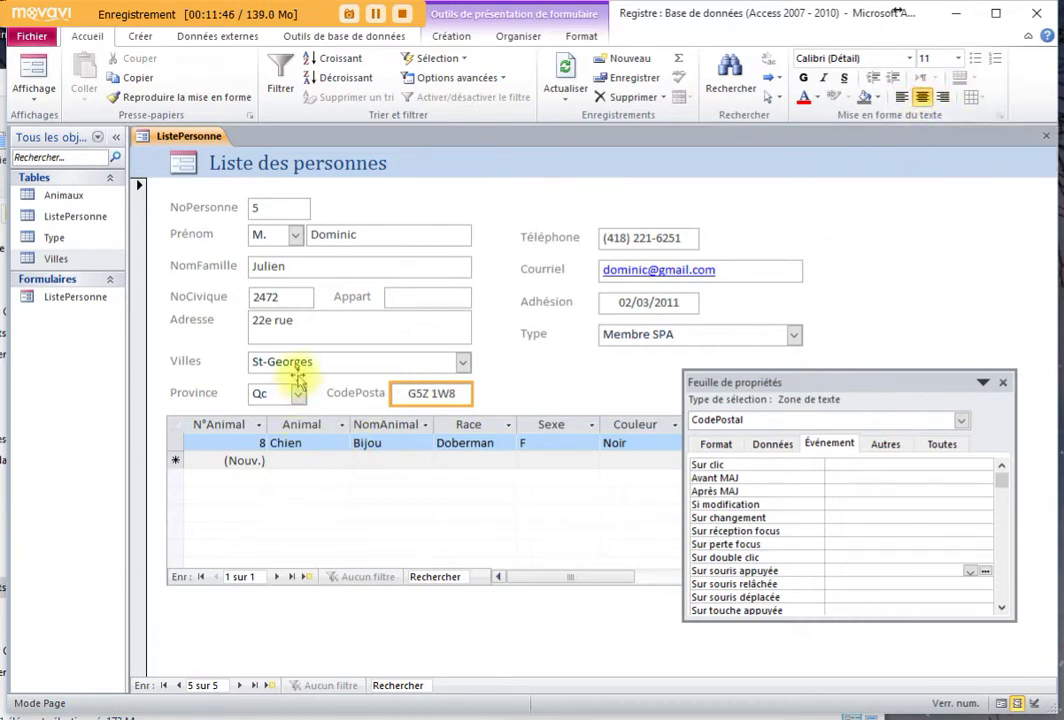
click(666, 245)
click(922, 97)
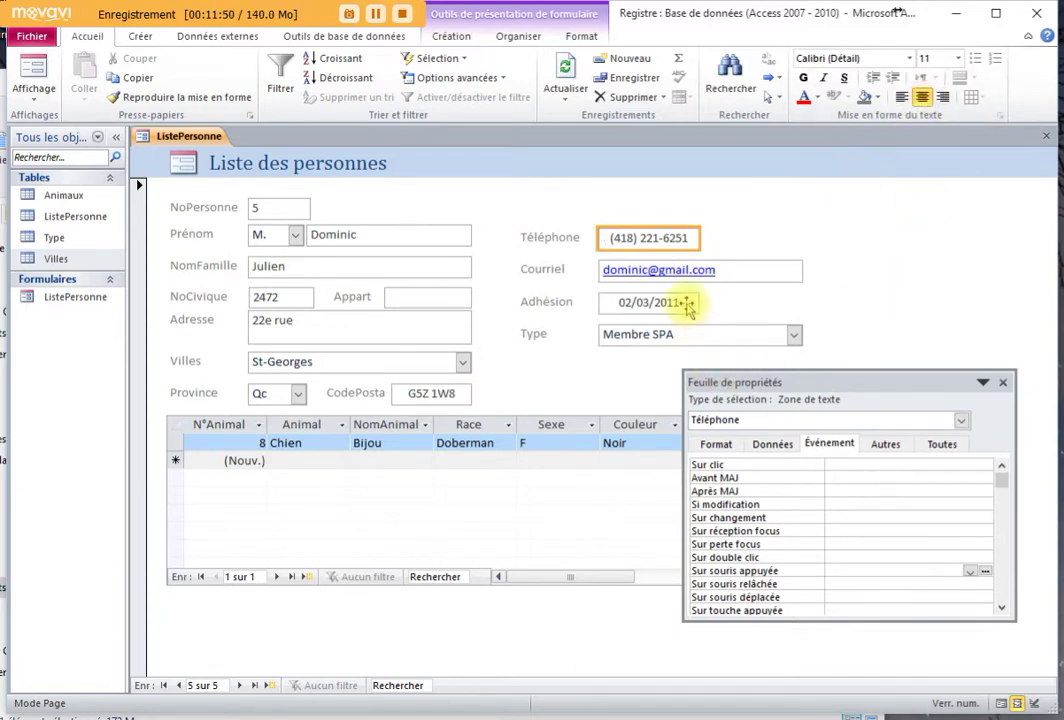
click(391, 335)
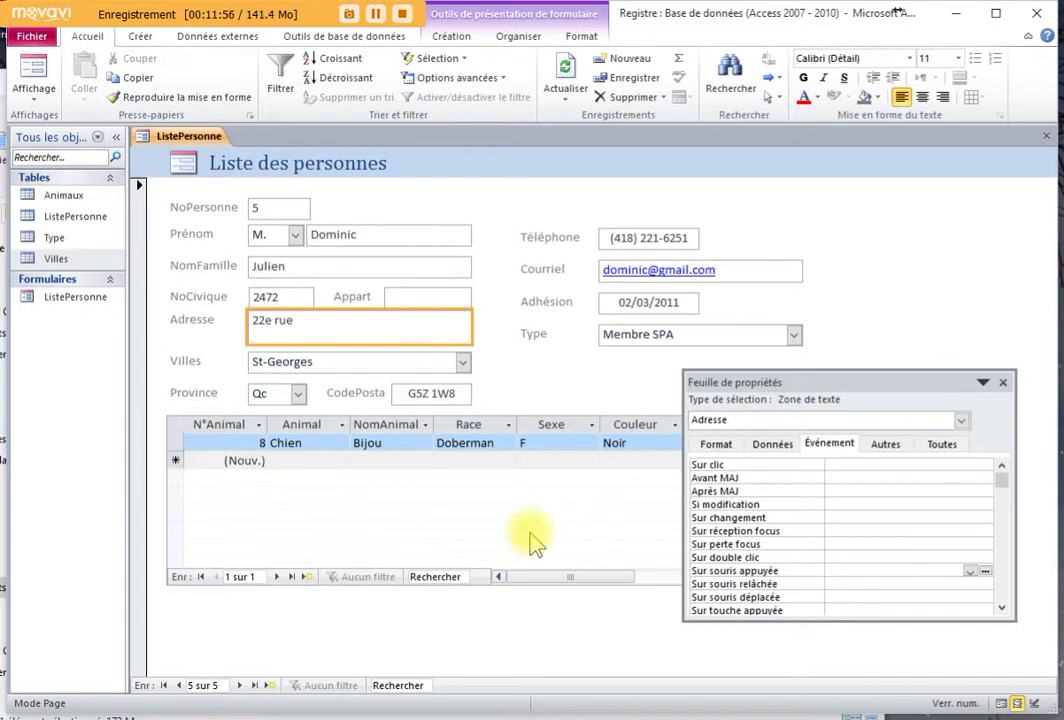
click(383, 361)
Return to Form View, check Villes stays St-Georges, and briefly open the Villes table
click(34, 76)
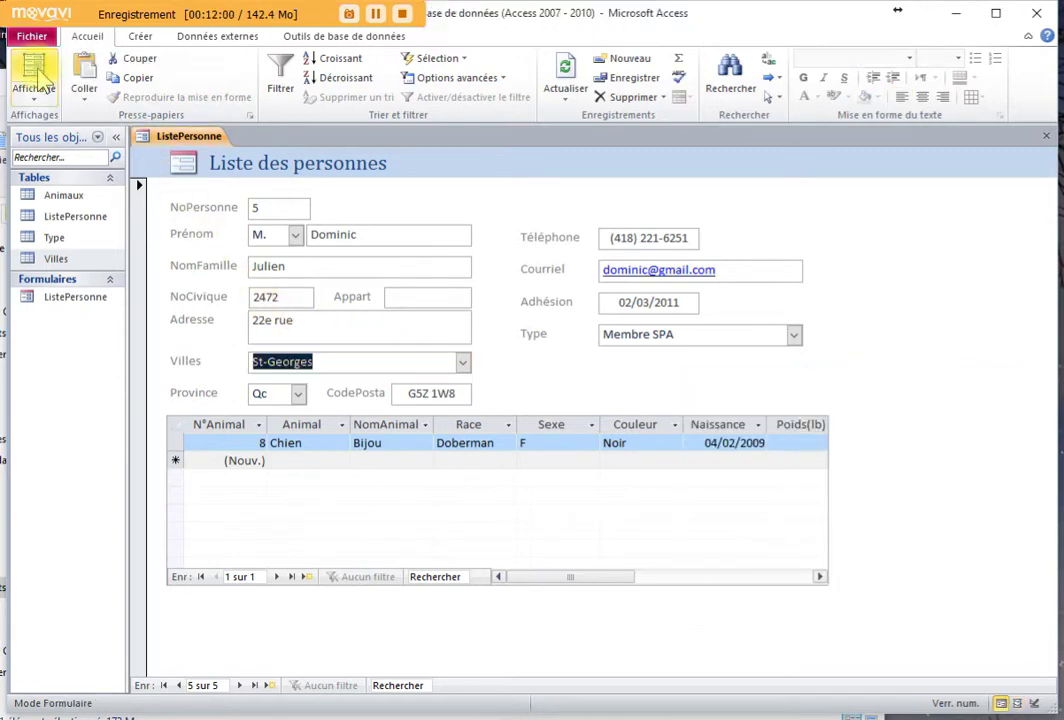
click(464, 362)
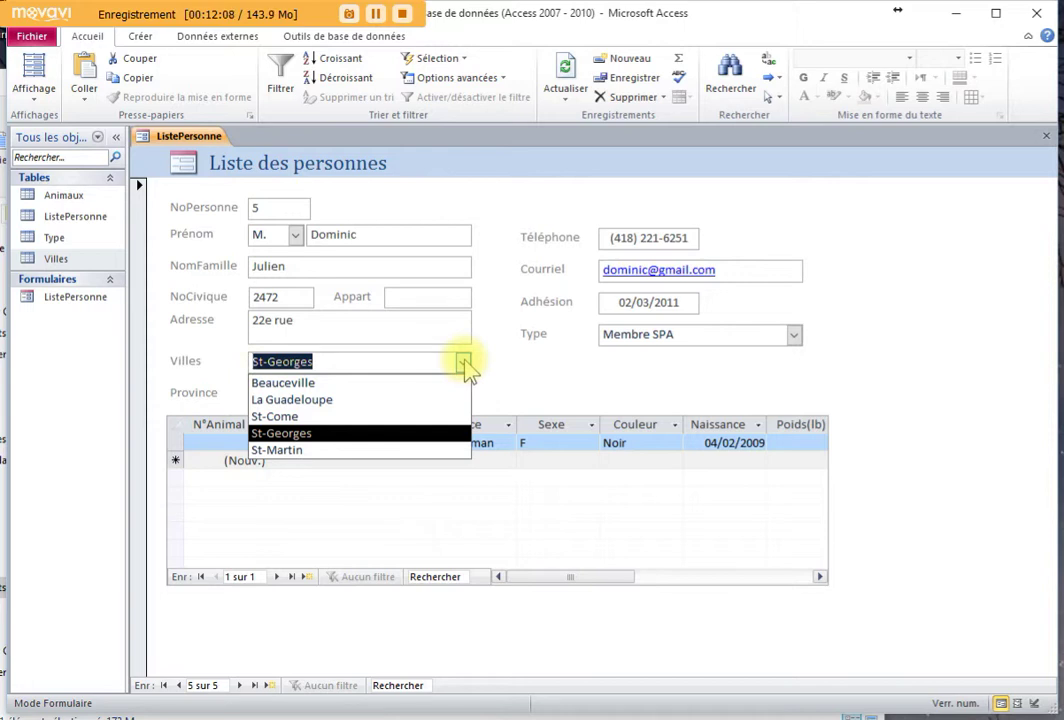
click(465, 364)
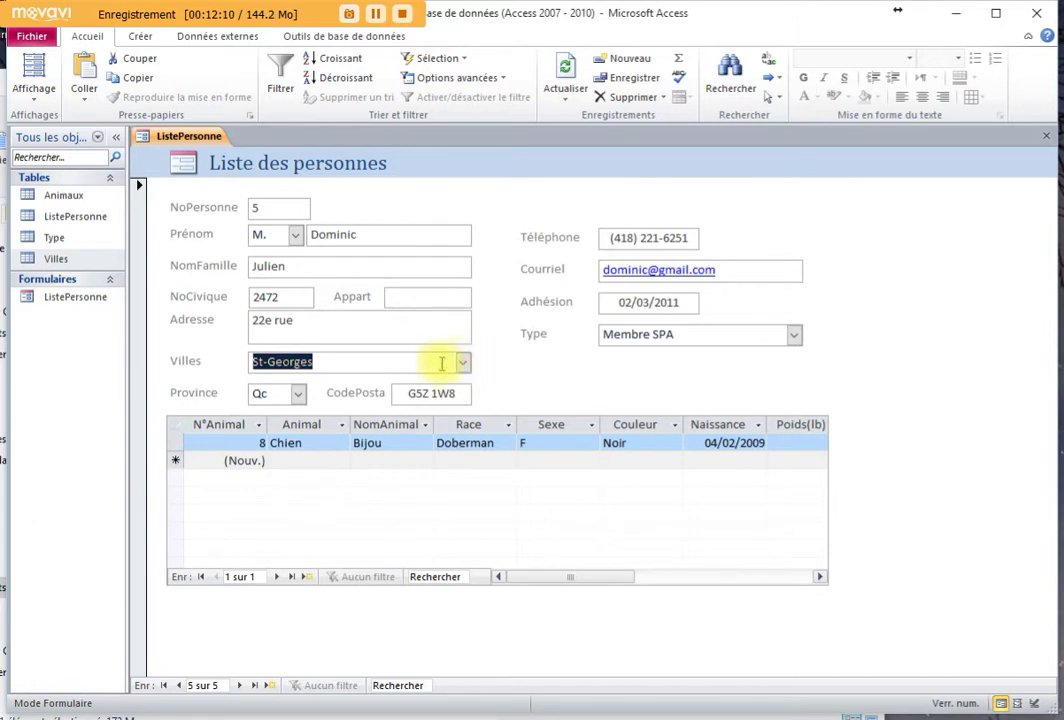
double_click(418, 363)
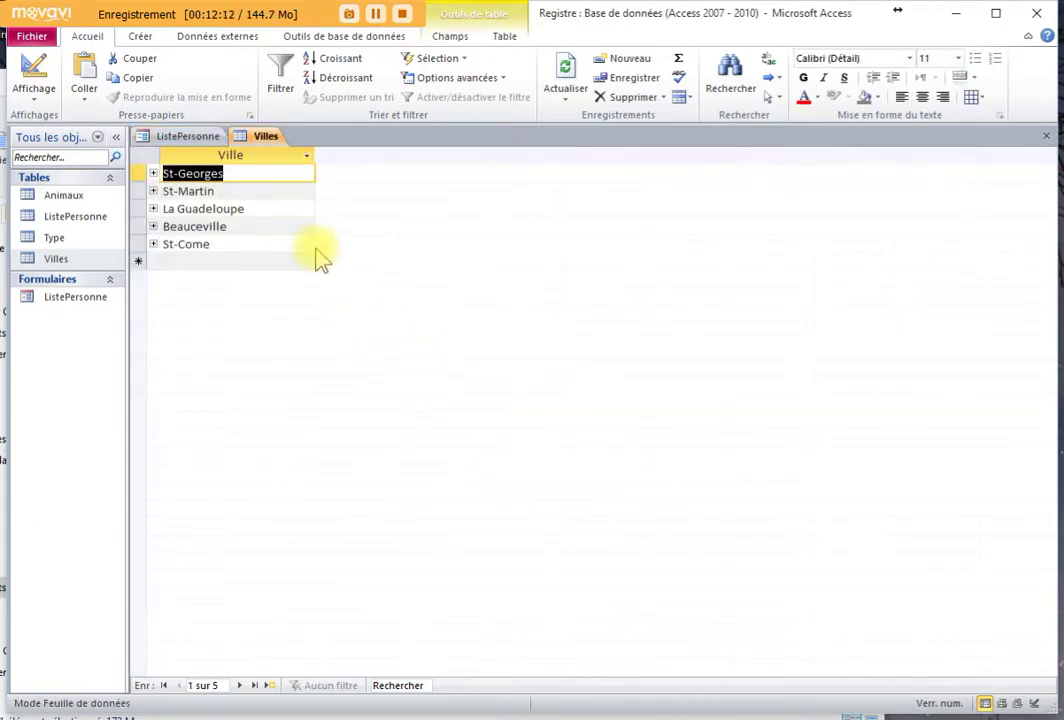
click(1046, 138)
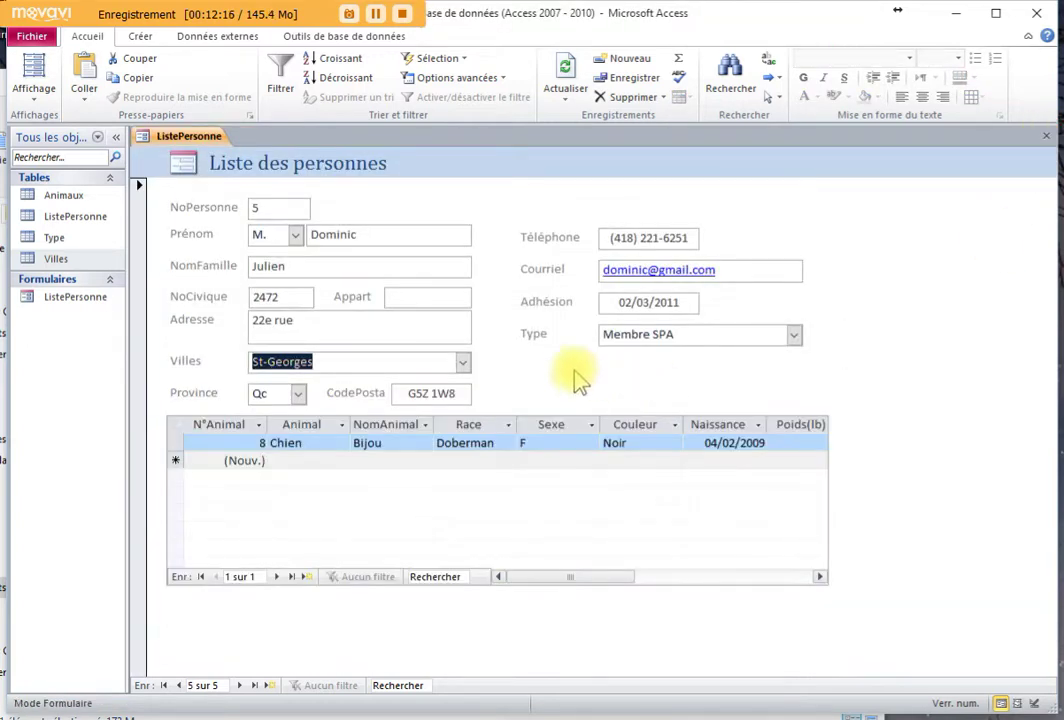
Collapse the Tables group in the navigation pane, keeping Villes at St-Georges
click(464, 362)
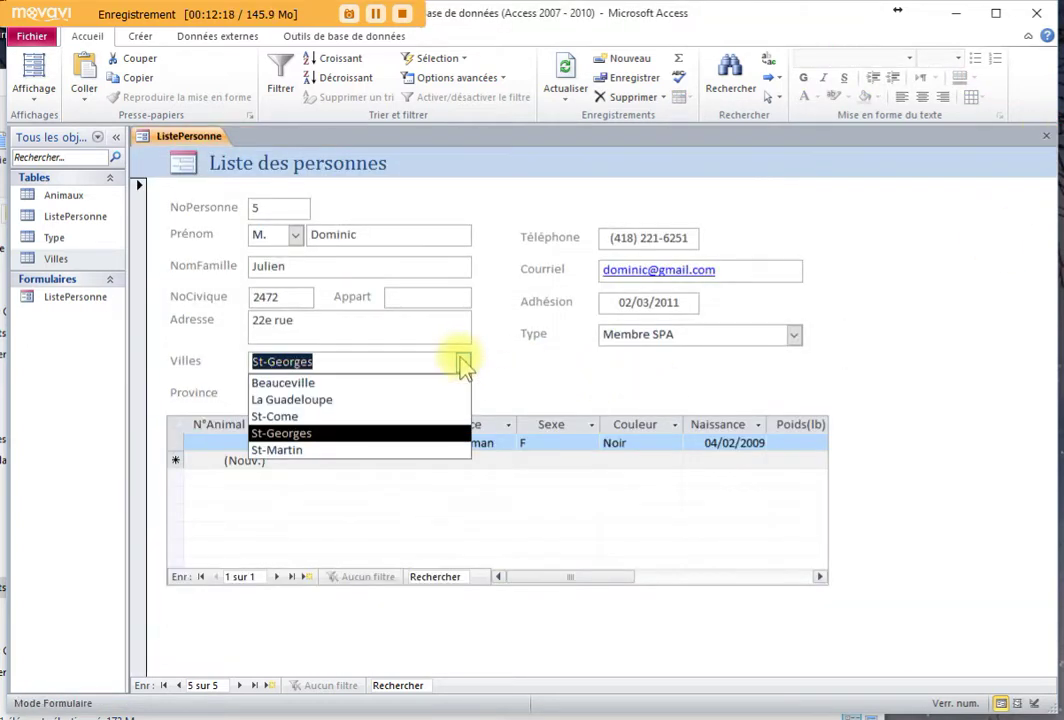
click(464, 362)
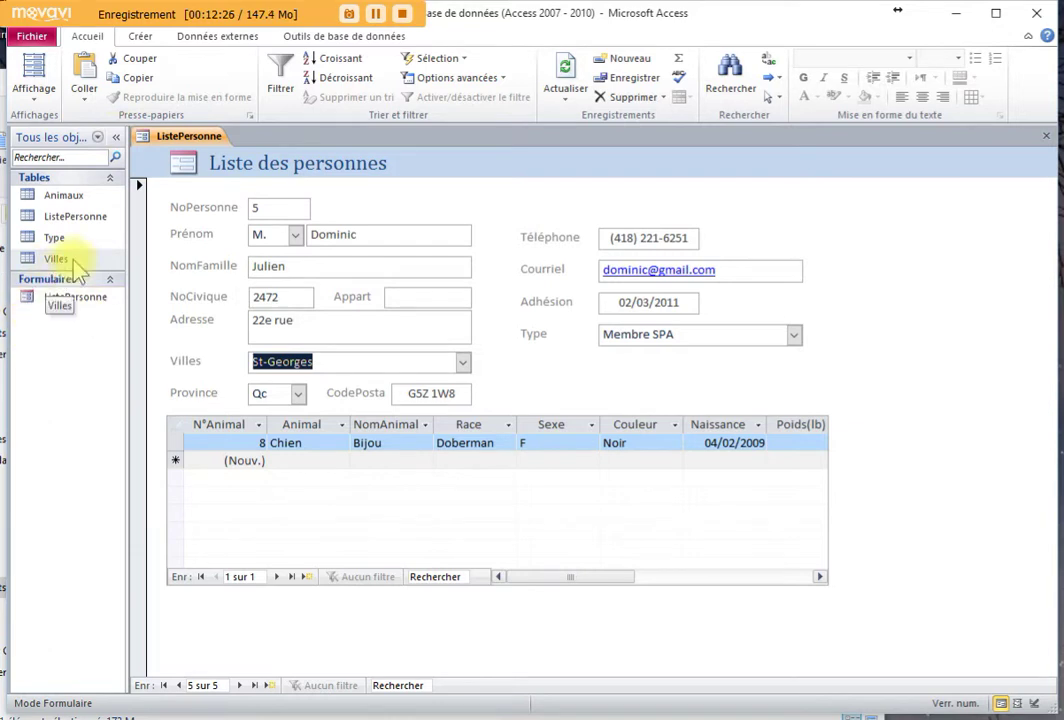
click(111, 179)
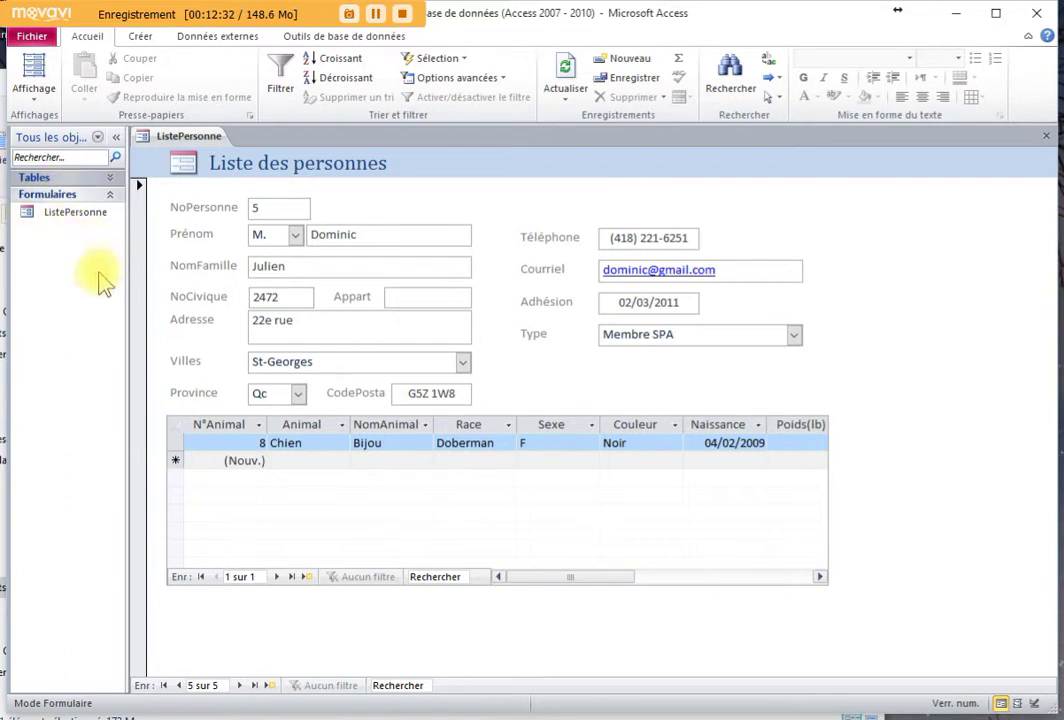
click(342, 357)
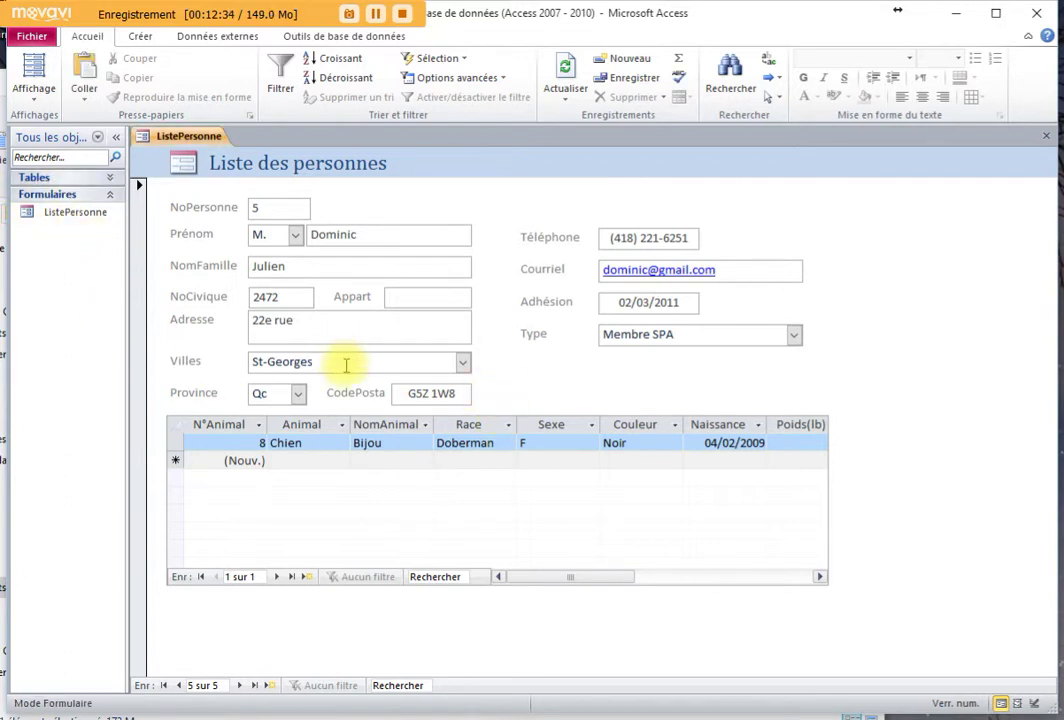